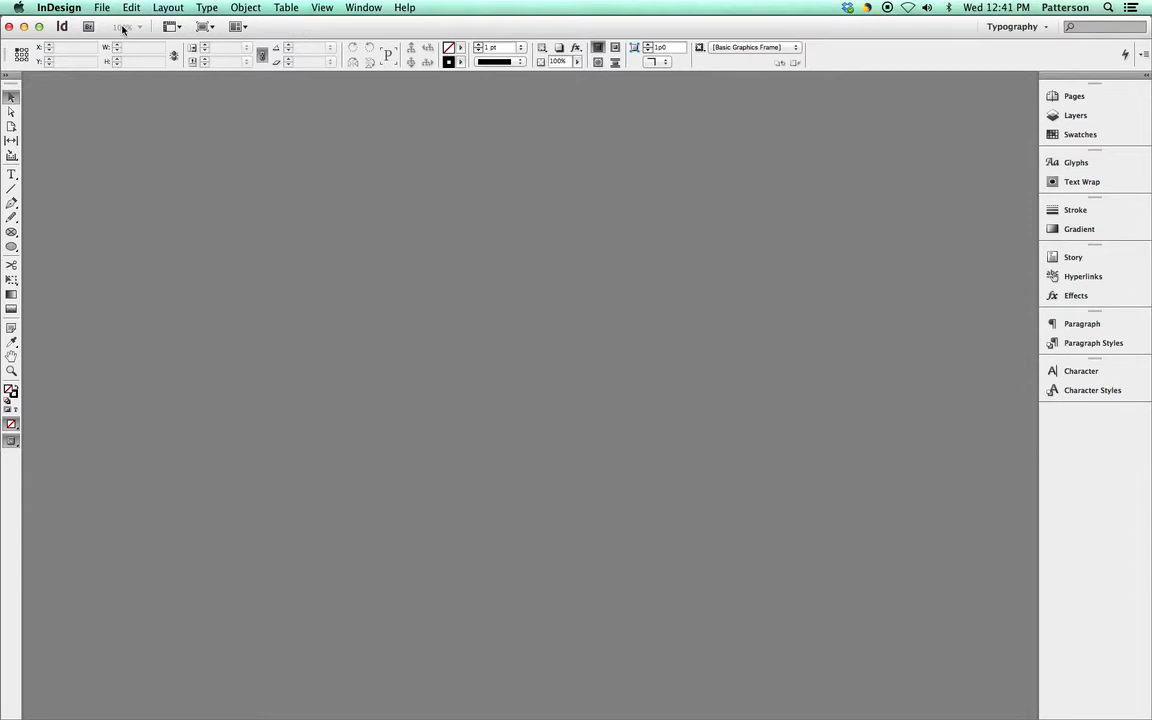
Step: Create a two-page letter-size print document with facing pages, starting on page 2, with 3p0 margins
{"action": "left_click", "coordinate": [103, 7]}
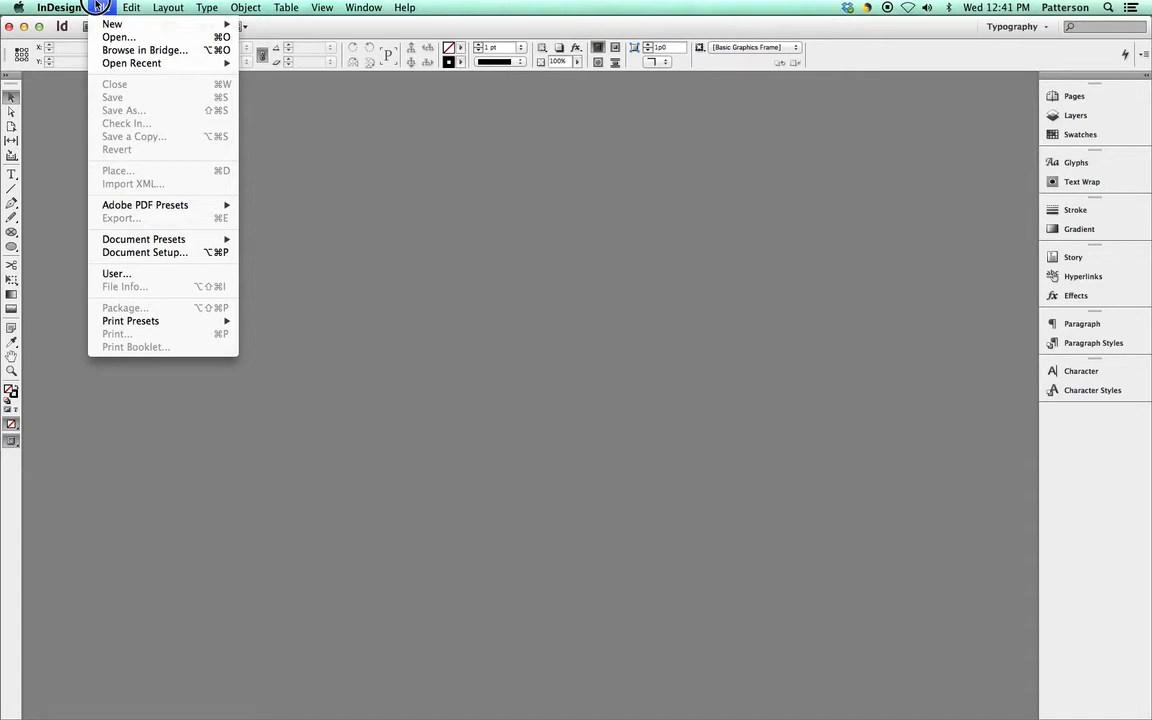
{"action": "mouse_move", "coordinate": [160, 22]}
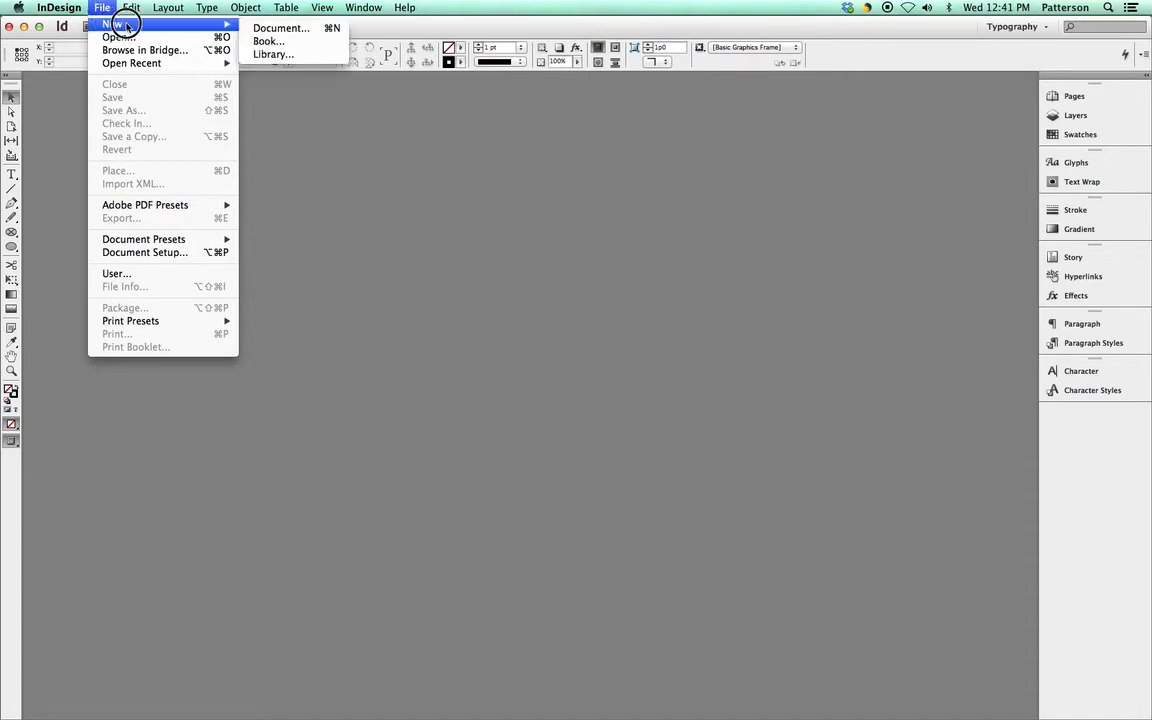
{"action": "left_click", "coordinate": [265, 27]}
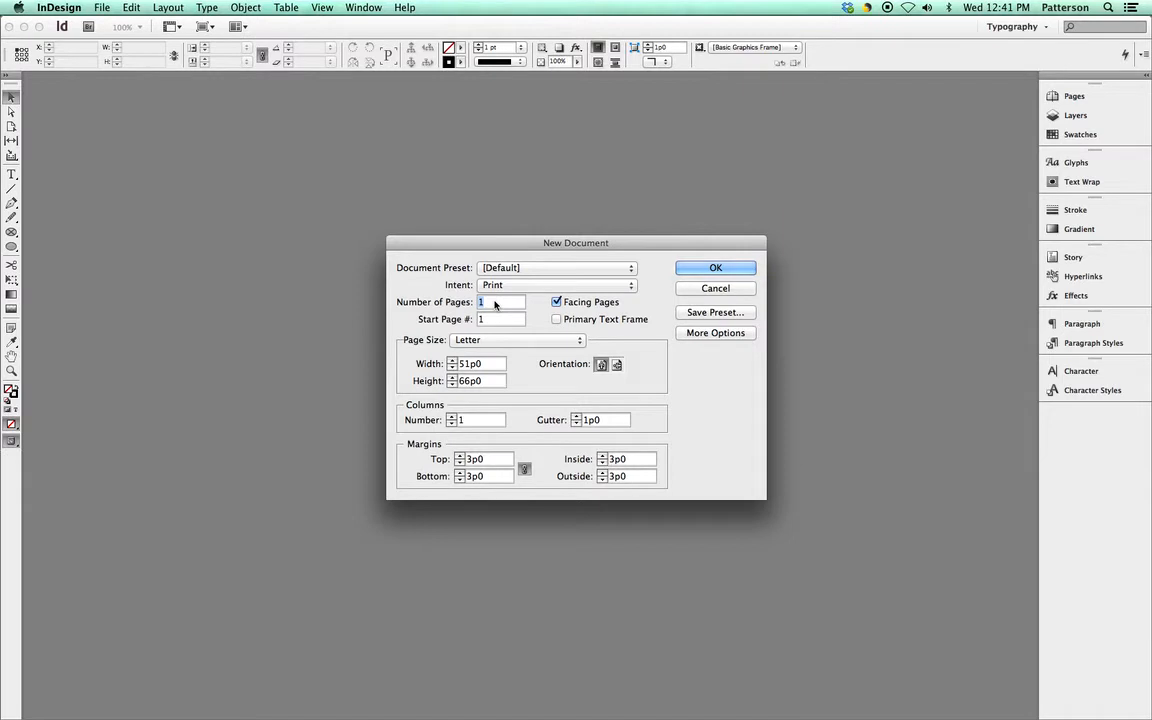
{"action": "key", "text": "Tab"}
{"action": "key", "text": "Tab"}
{"action": "key", "text": "Tab"}
{"action": "left_click", "coordinate": [715, 269]}
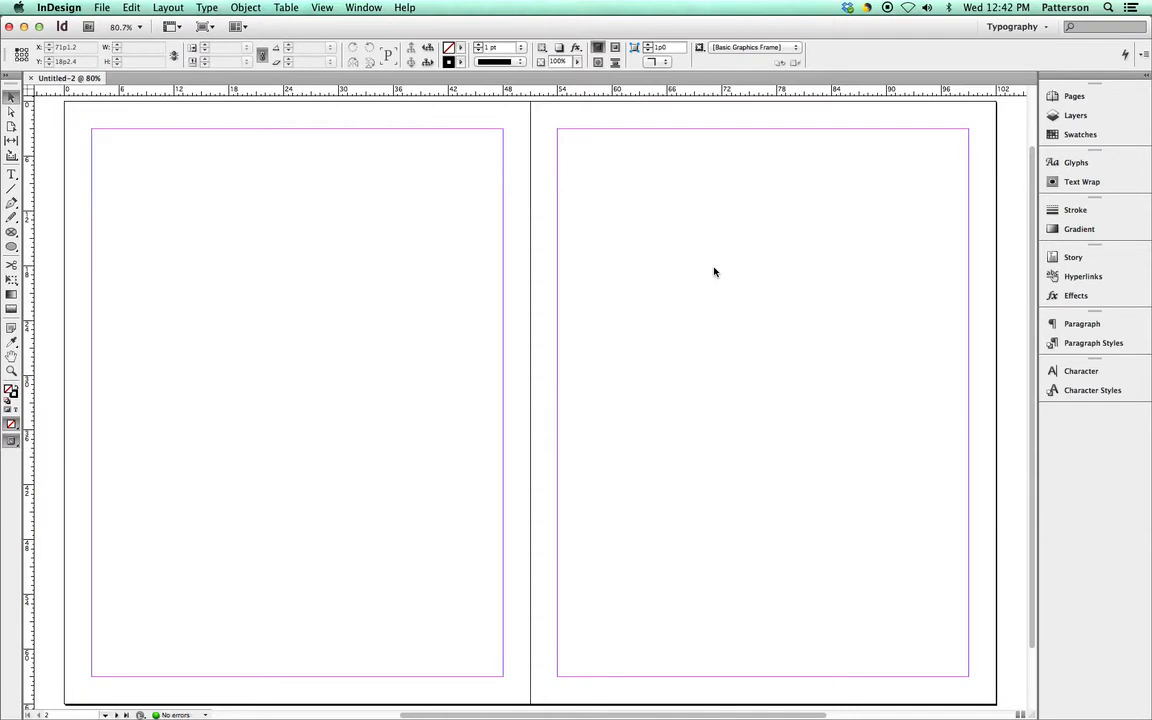
{"action": "key", "text": "super+minus"}
{"action": "key", "text": "super+minus"}
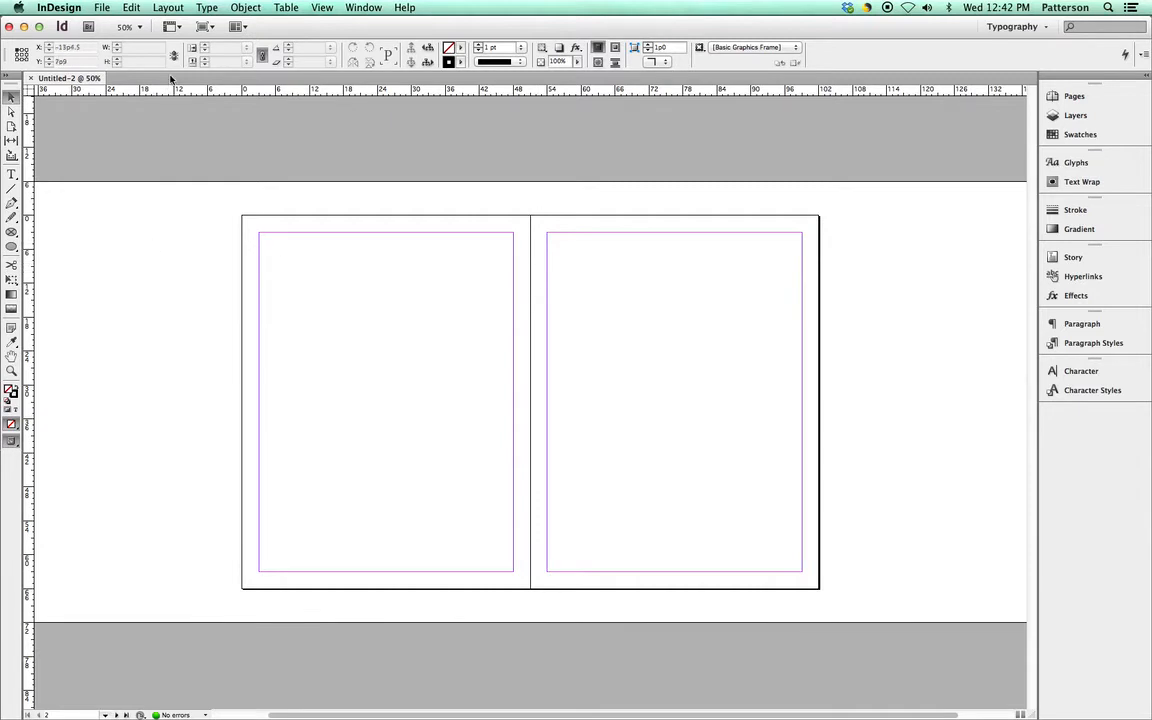
{"action": "left_click", "coordinate": [102, 8]}
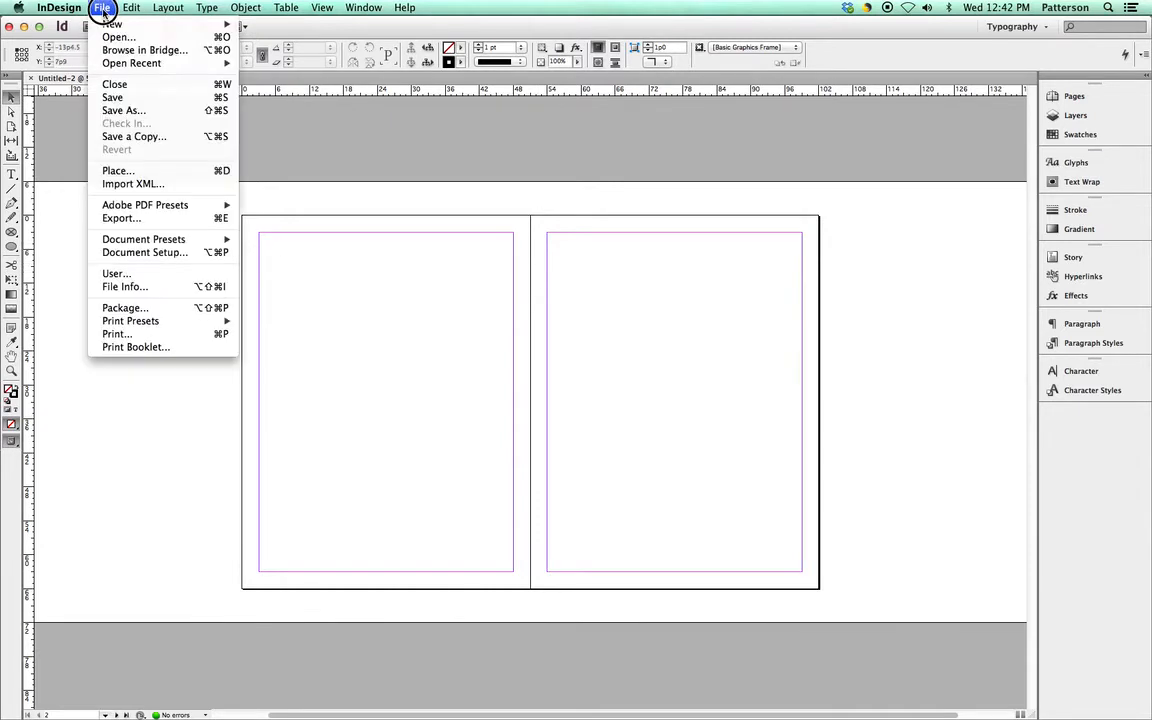
{"action": "left_click", "coordinate": [156, 173]}
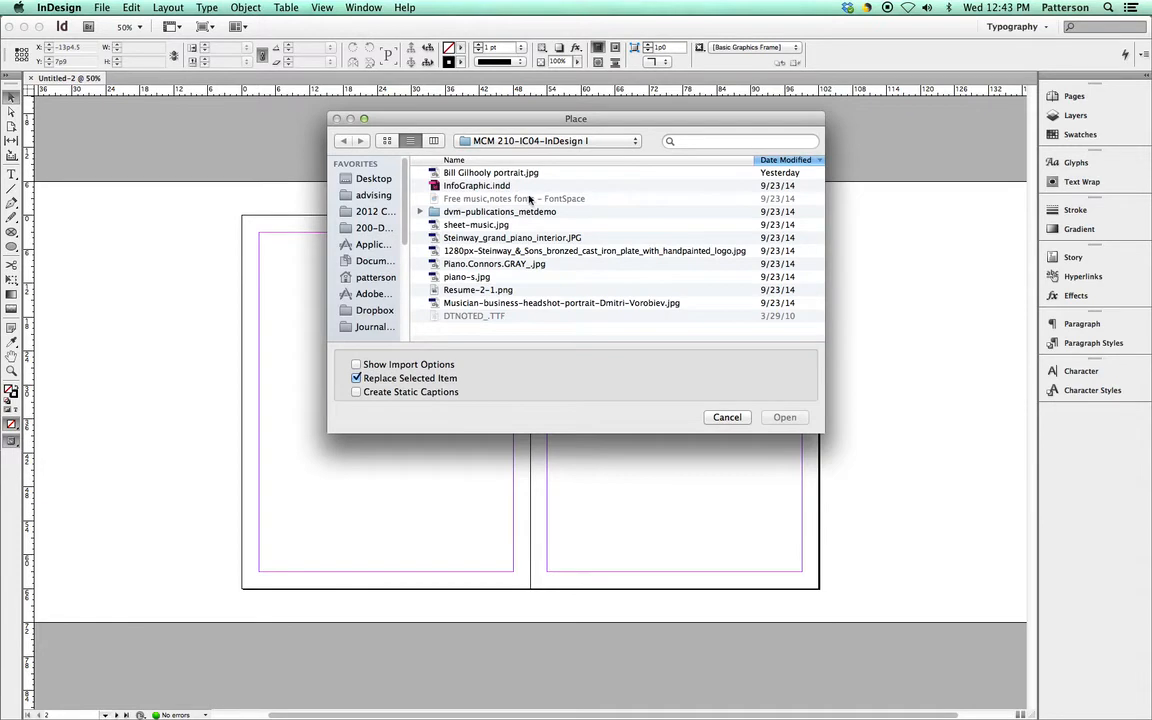
{"action": "left_click", "coordinate": [489, 141]}
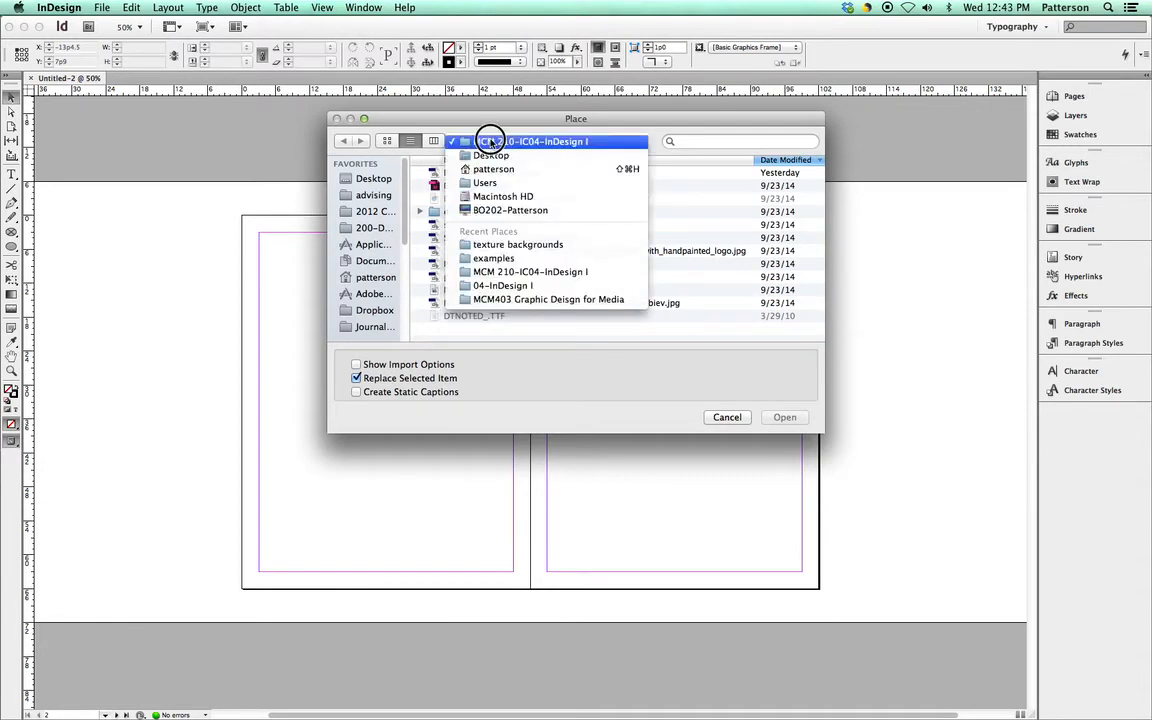
{"action": "left_click", "coordinate": [491, 155]}
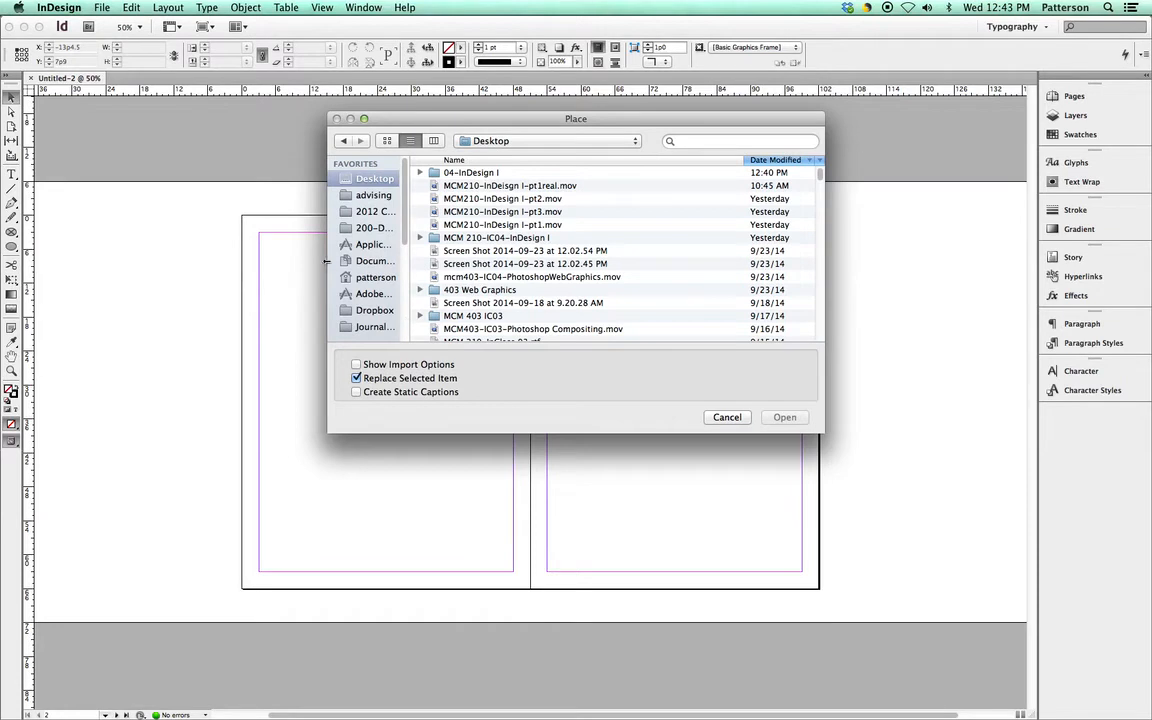
{"action": "mouse_move", "coordinate": [404, 220]}
{"action": "left_mouse_down"}
{"action": "mouse_move", "coordinate": [404, 305]}
{"action": "mouse_move", "coordinate": [405, 203]}
{"action": "left_mouse_up"}
{"action": "left_click", "coordinate": [720, 416]}
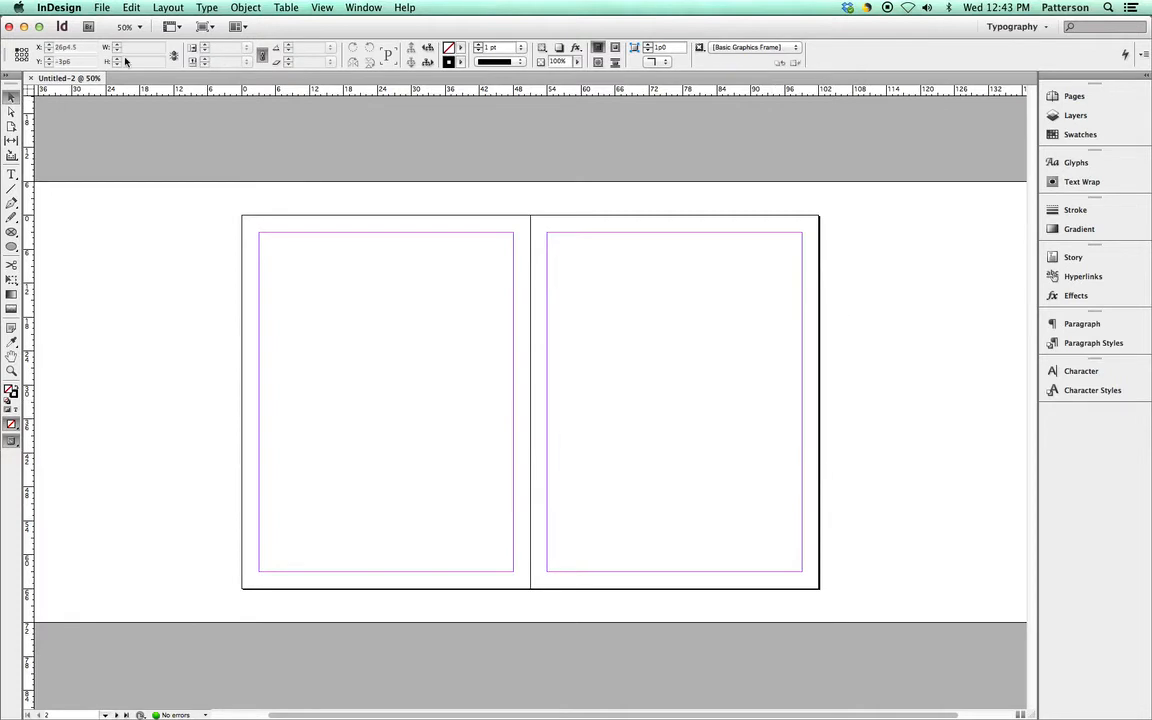
Step: Load "two-page magazine spread photo.jpg" for placing from the Images folder inside "MCM 210-InDeisgn II" on the external drive
{"action": "left_click", "coordinate": [101, 8]}
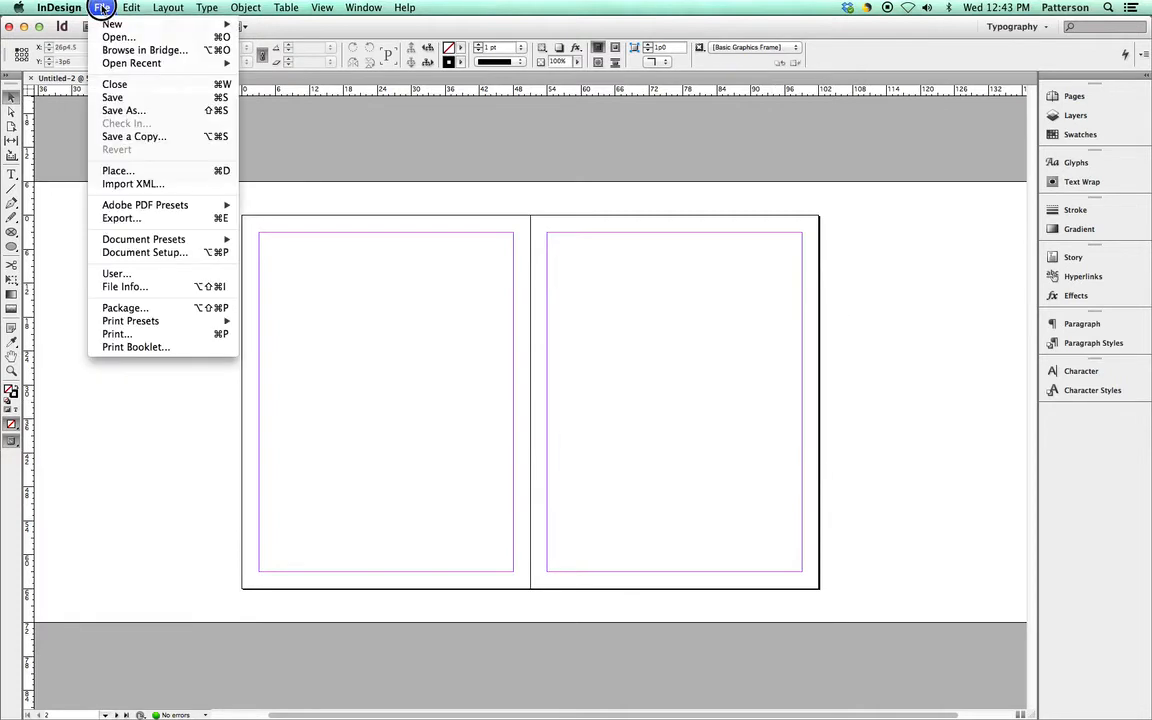
{"action": "left_click", "coordinate": [135, 172]}
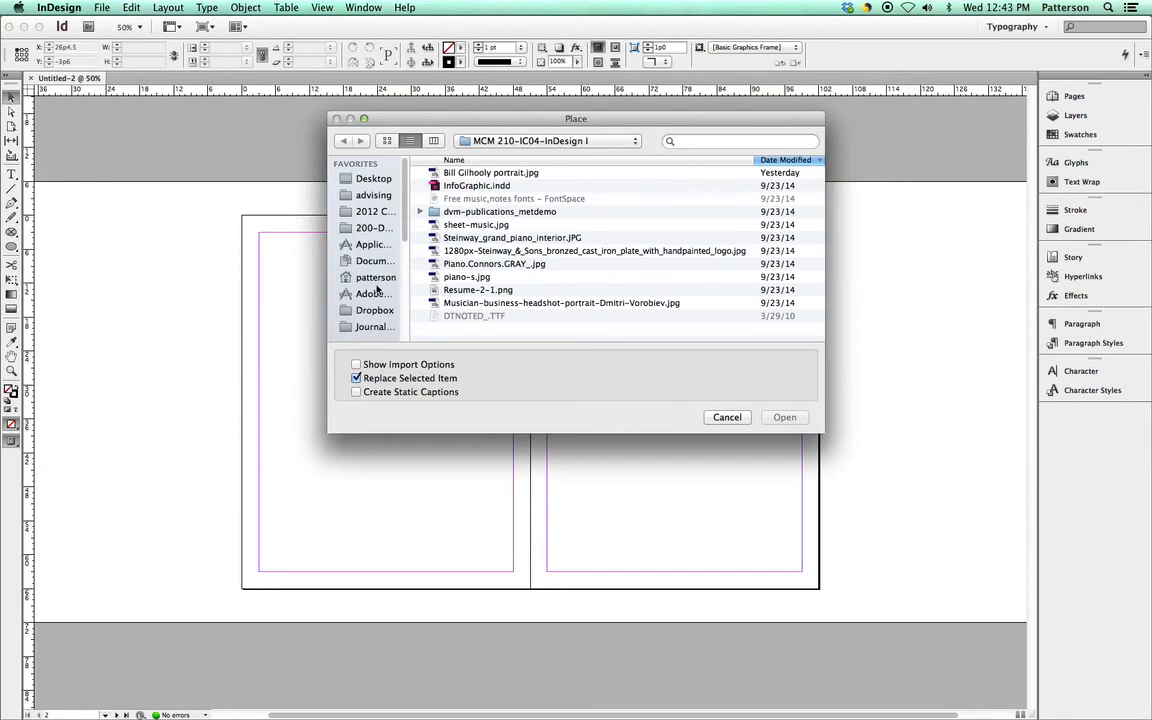
{"action": "scroll", "coordinate": [378, 290], "scroll_direction": "down", "scroll_amount": 3}
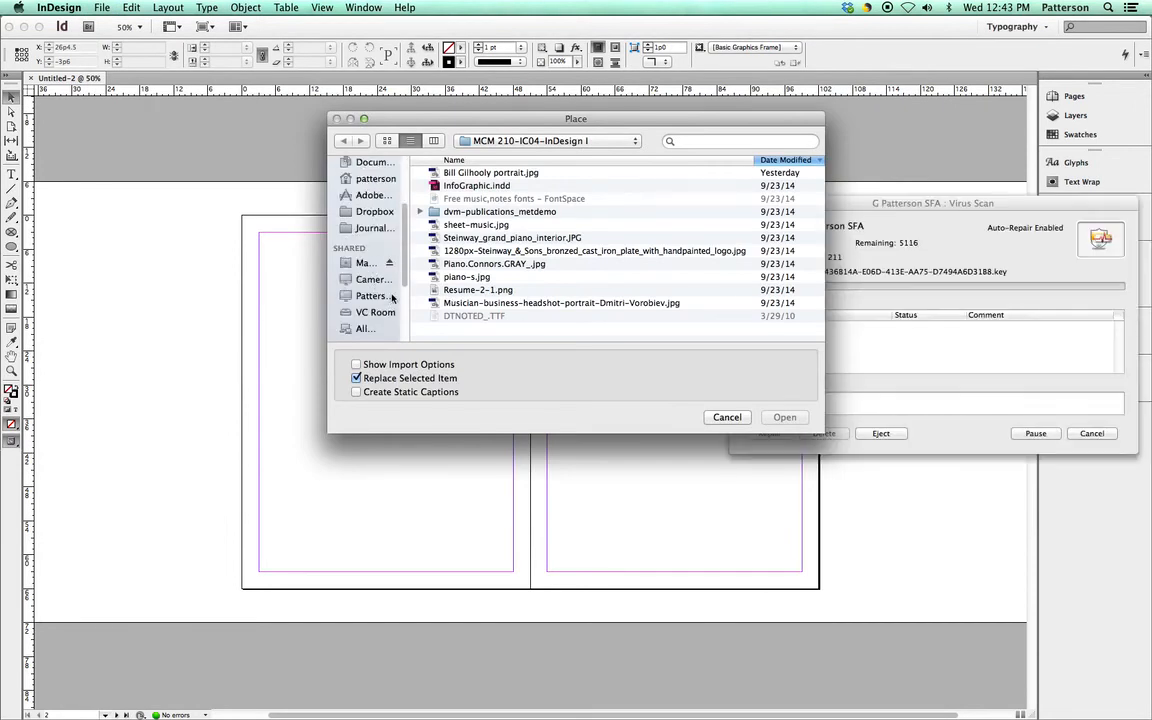
{"action": "scroll", "coordinate": [395, 278], "scroll_direction": "down", "scroll_amount": 4}
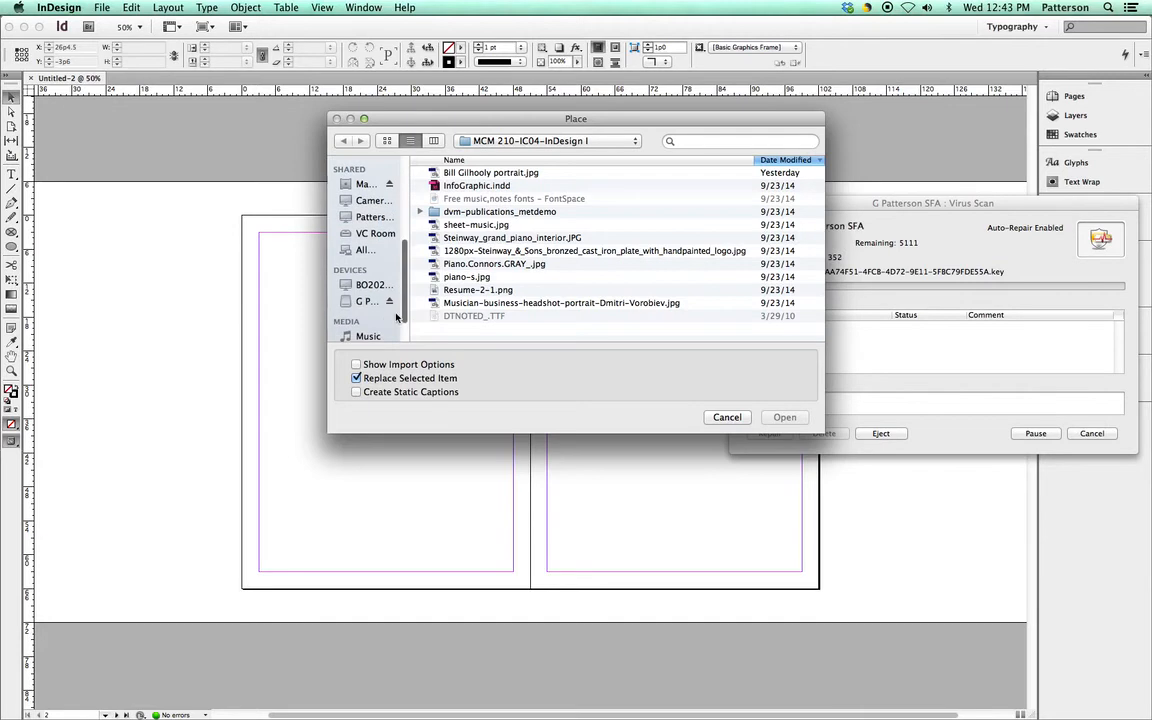
{"action": "left_click", "coordinate": [366, 301]}
{"action": "left_click", "coordinate": [465, 198]}
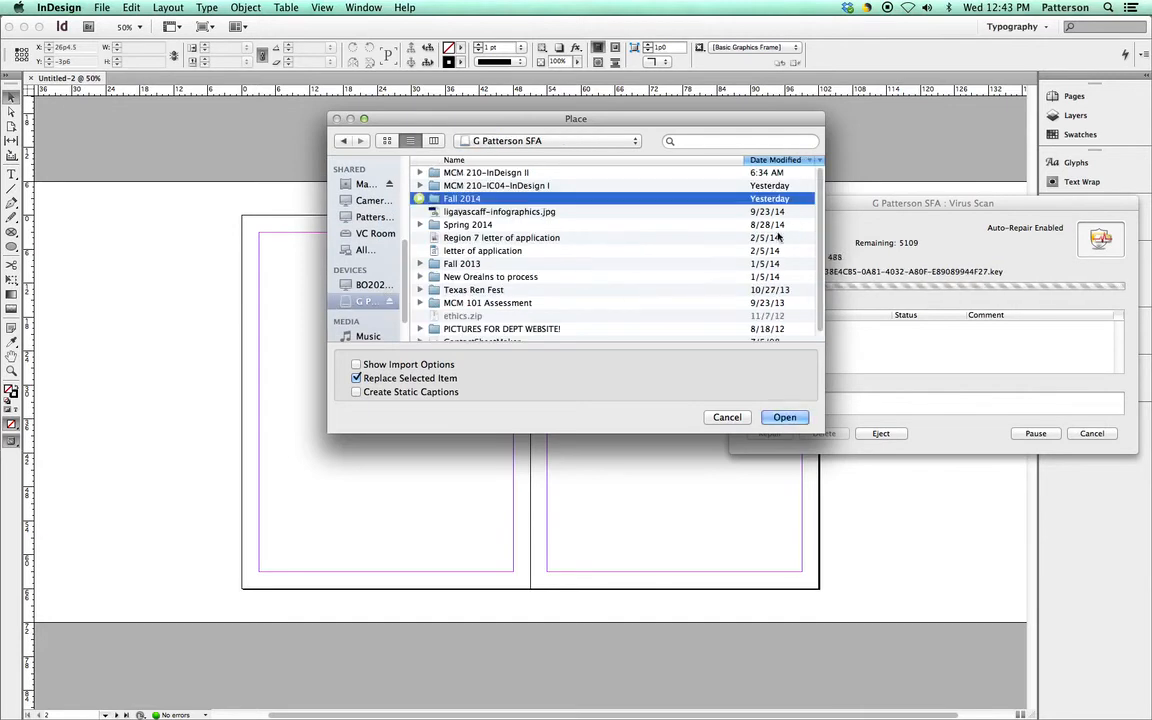
{"action": "scroll", "coordinate": [470, 190], "scroll_direction": "down", "scroll_amount": 1}
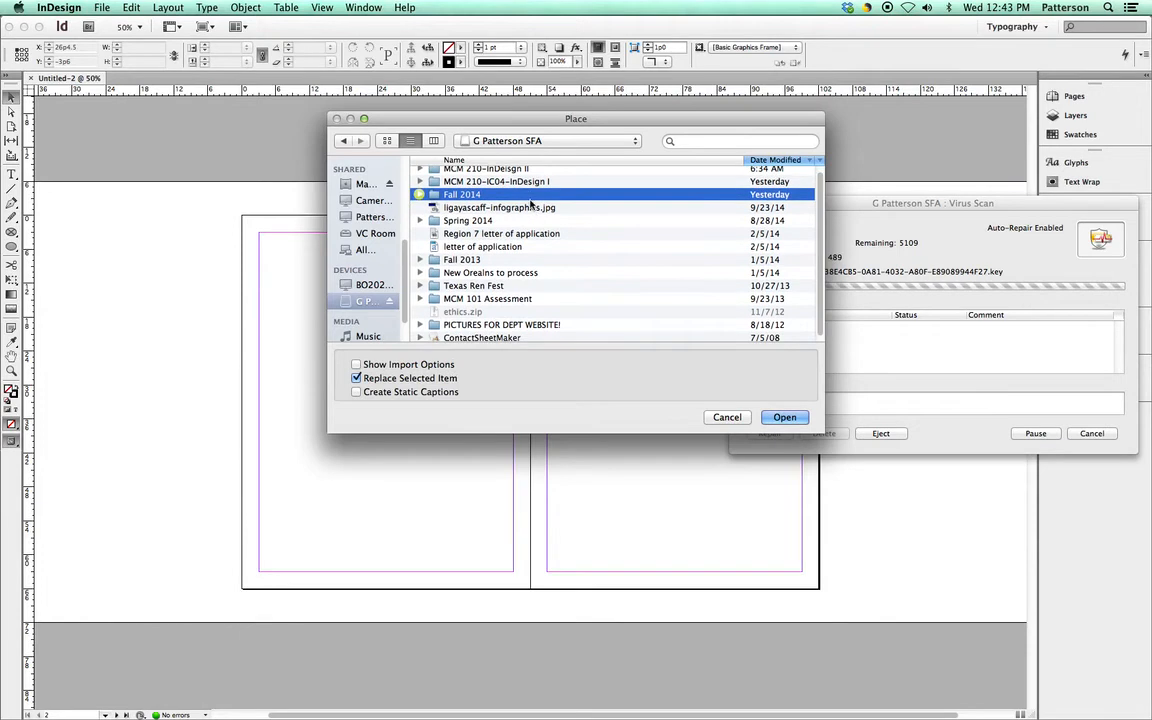
{"action": "left_click", "coordinate": [521, 172]}
{"action": "double_click", "coordinate": [468, 170]}
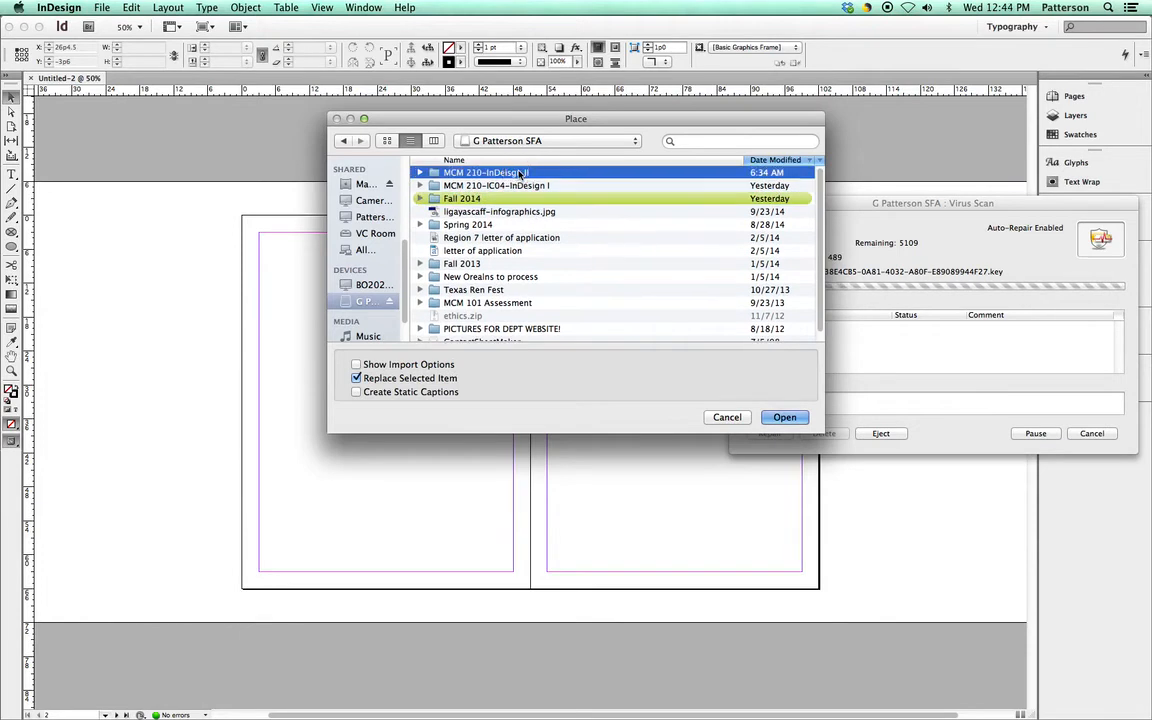
{"action": "left_click", "coordinate": [420, 173]}
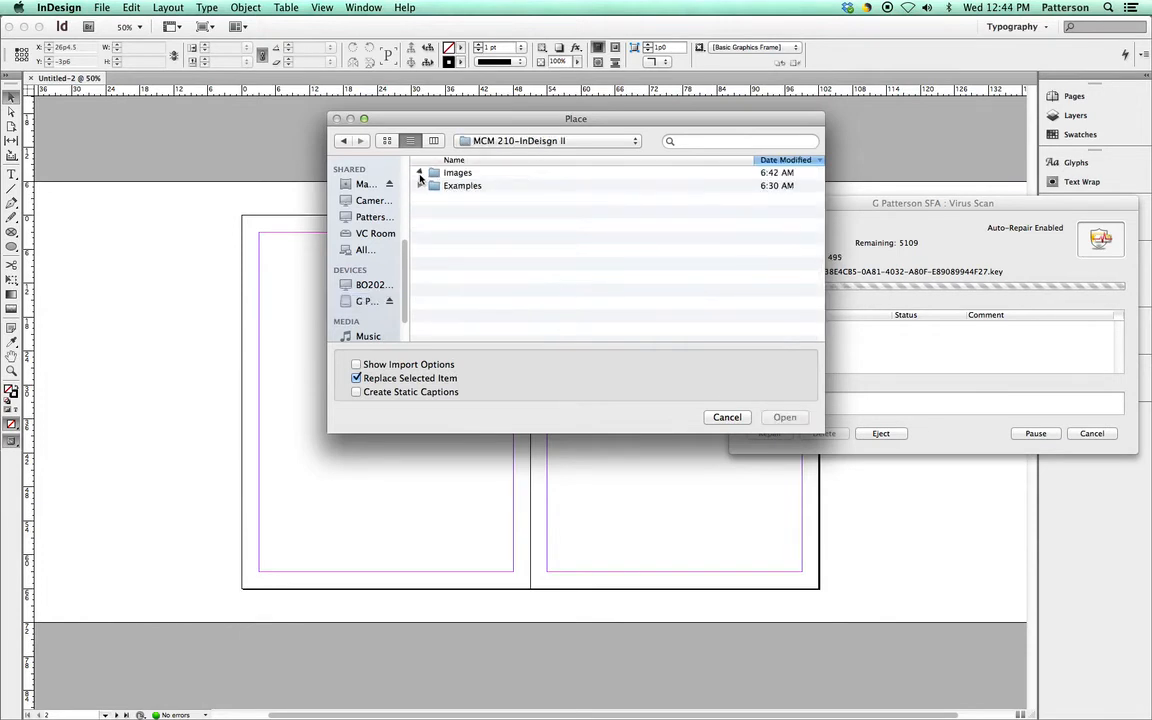
{"action": "left_click", "coordinate": [458, 198]}
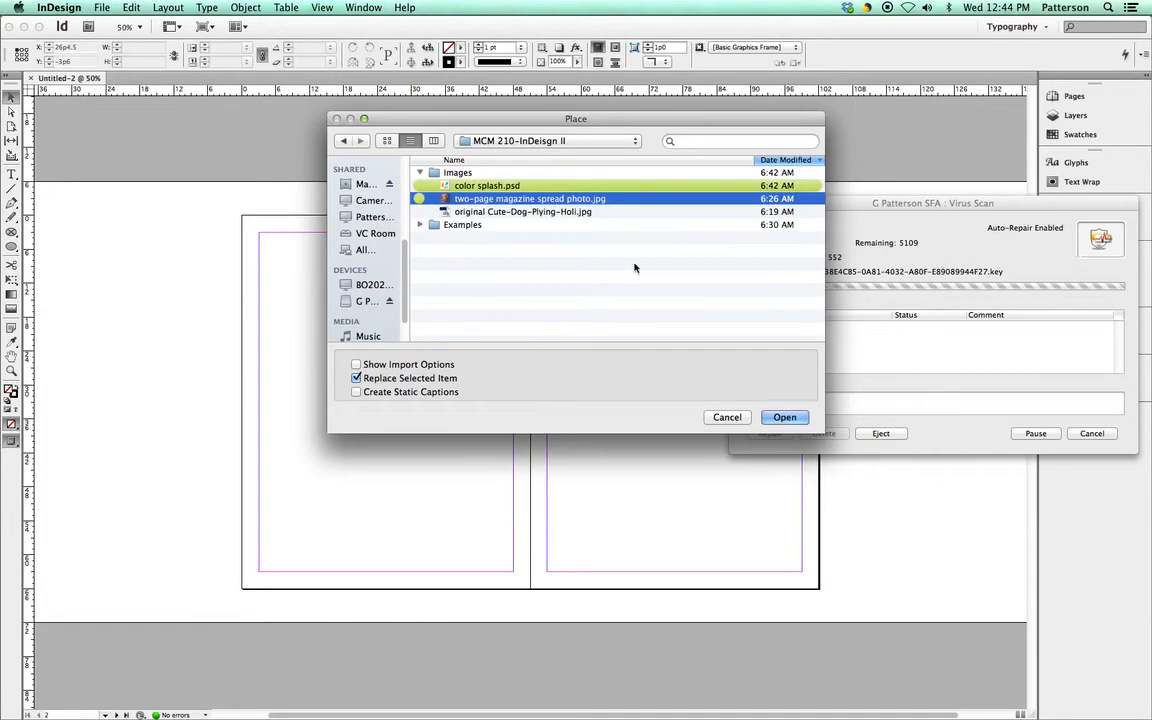
{"action": "left_click", "coordinate": [786, 417]}
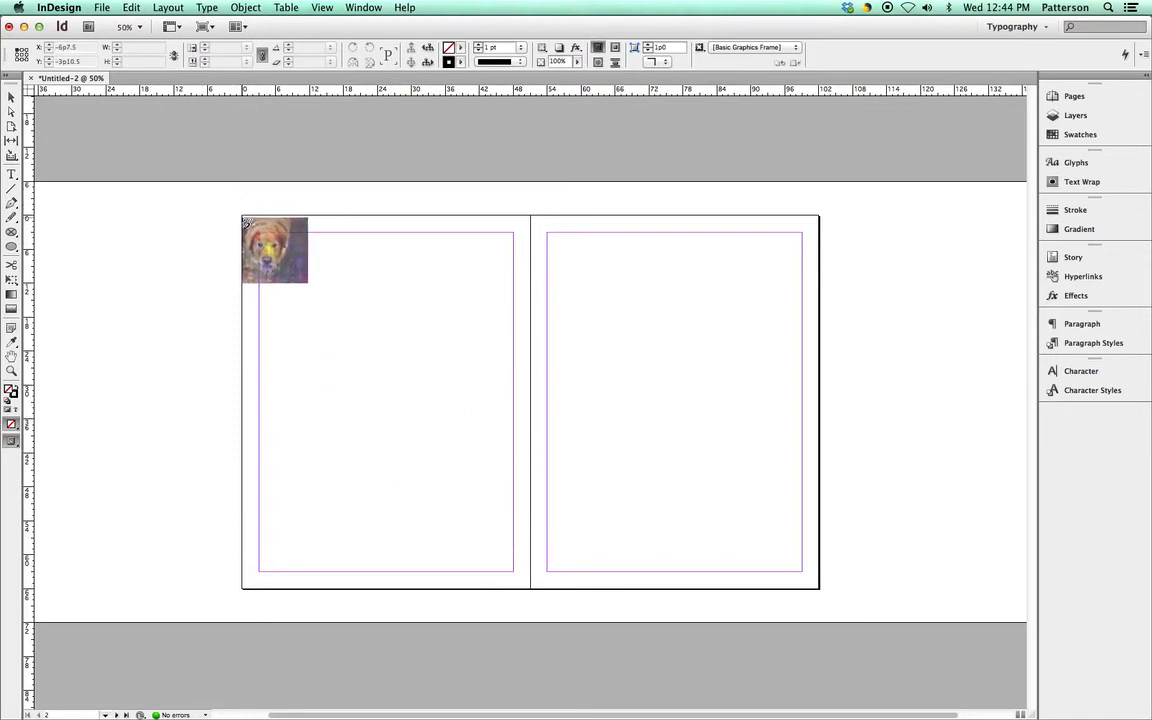
Step: Place the photo from the spread's top-left corner at 66p0 square, and crop its right side to about 58p0 wide
{"action": "left_click", "coordinate": [244, 219]}
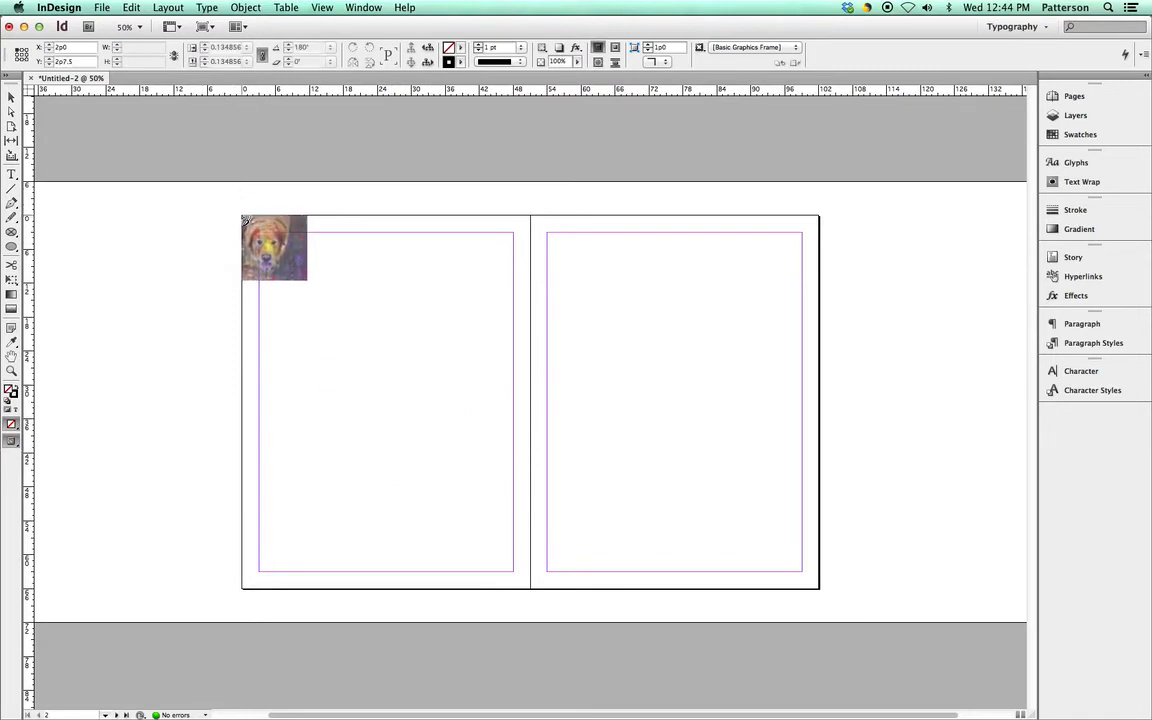
{"action": "left_click_drag", "start_coordinate": [245, 219], "coordinate": [591, 591]}
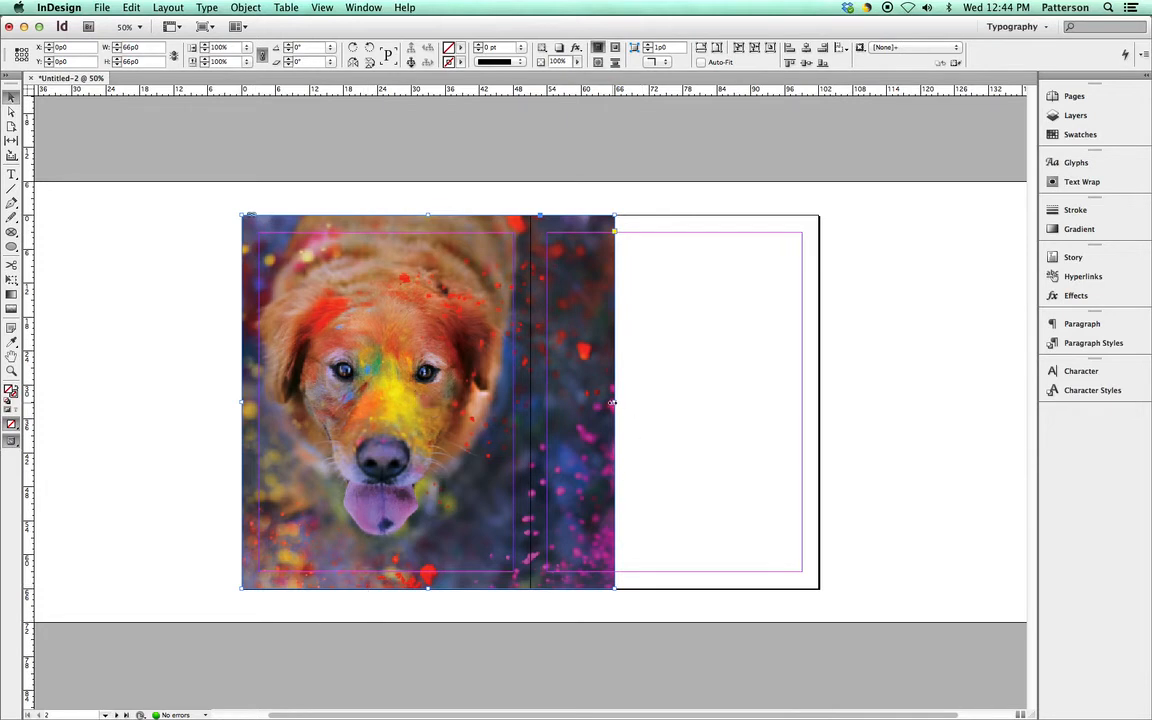
{"action": "left_click_drag", "start_coordinate": [613, 402], "coordinate": [571, 401]}
Step: Deselect the photo and add a horizontal ruler guide at 24p0 across the right-hand page
{"action": "left_click", "coordinate": [607, 380]}
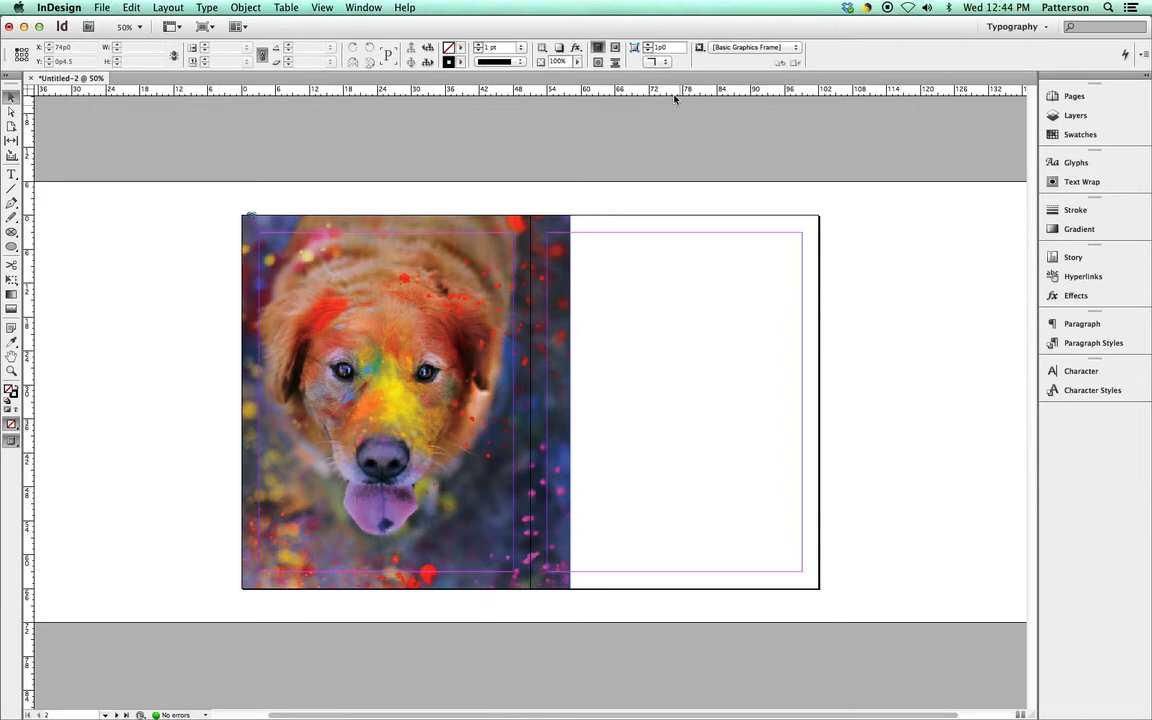
{"action": "left_click_drag", "start_coordinate": [674, 92], "coordinate": [741, 351]}
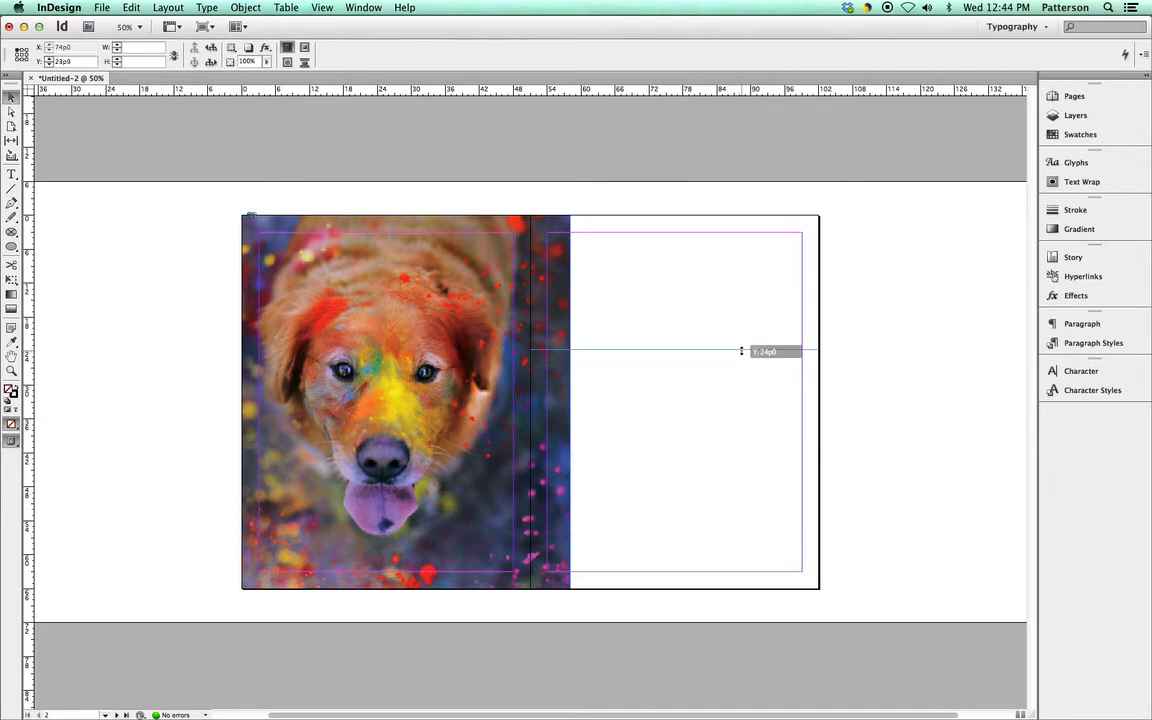
{"action": "left_click_drag", "start_coordinate": [741, 351], "coordinate": [741, 352]}
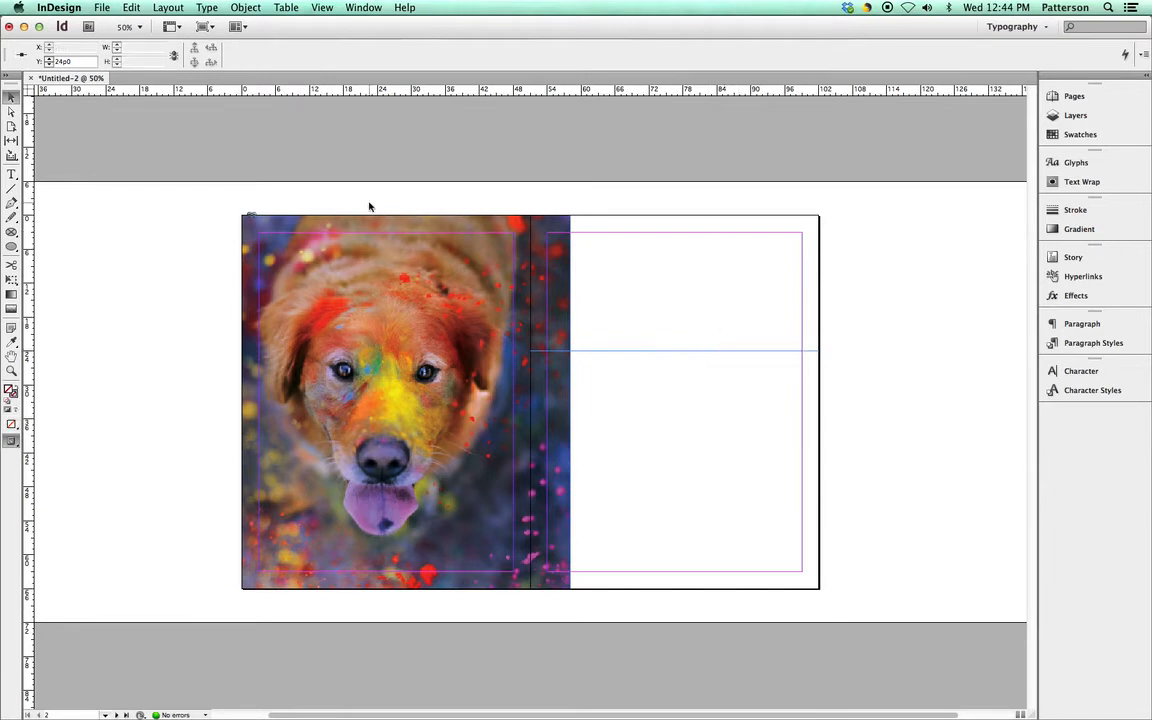
Step: Draw a text frame about 39 by 35 picas below the guide, beside the photo, and fill it with placeholder text
{"action": "left_click", "coordinate": [11, 174]}
{"action": "left_click_drag", "start_coordinate": [581, 357], "coordinate": [803, 557]}
{"action": "left_click", "coordinate": [666, 380]}
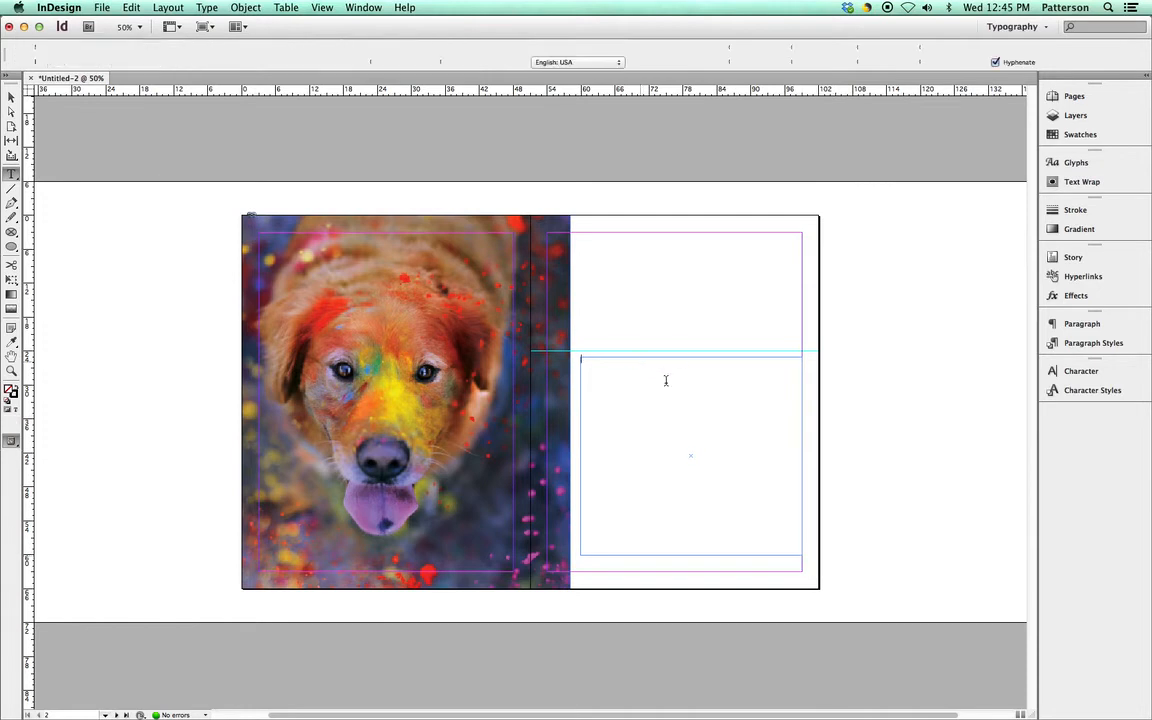
{"action": "left_click", "coordinate": [163, 8]}
{"action": "mouse_move", "coordinate": [206, 8]}
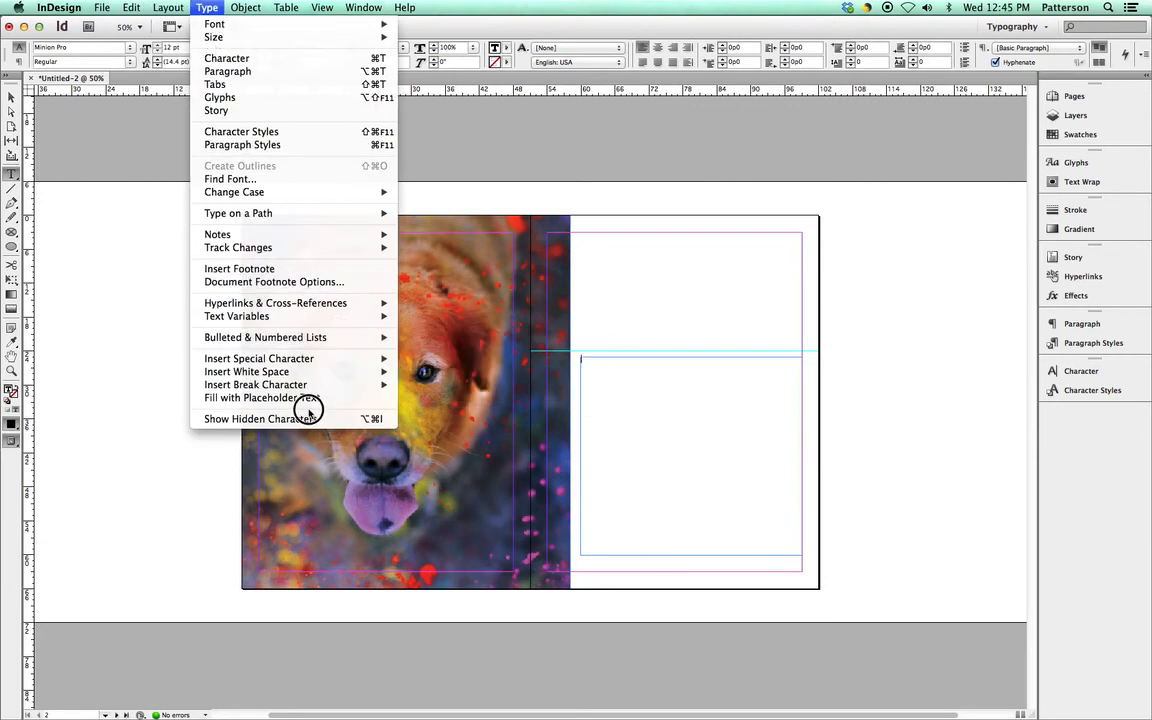
{"action": "left_click", "coordinate": [310, 398]}
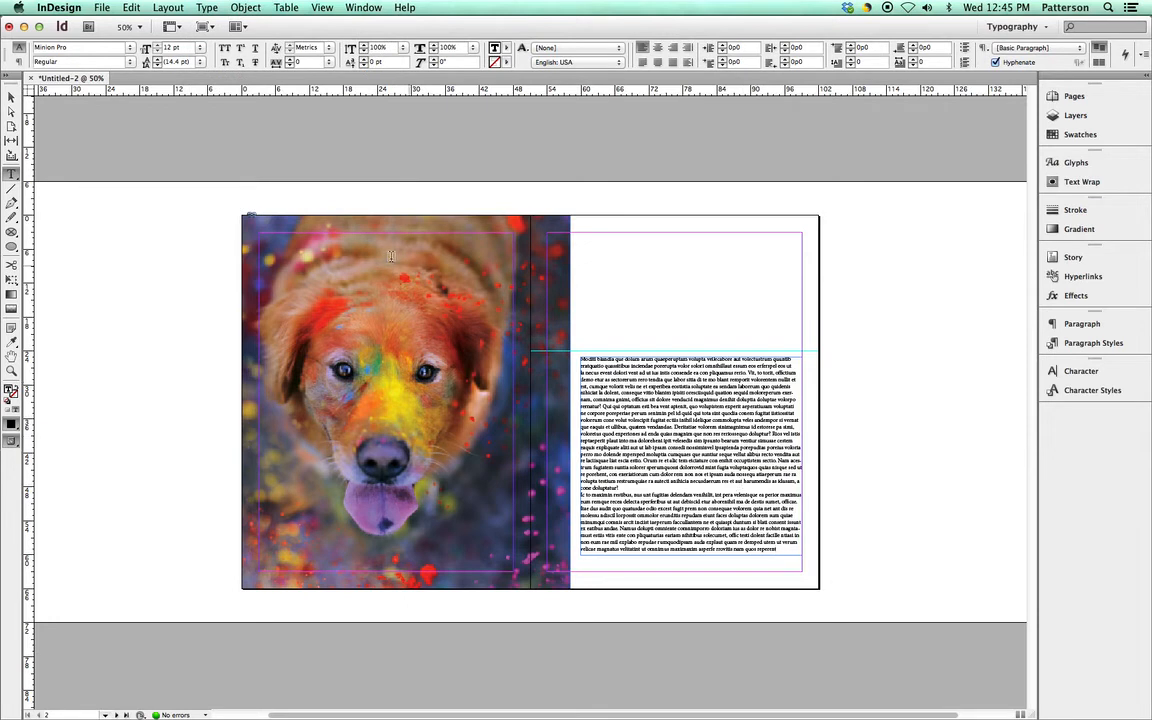
Step: Divide the placeholder text frame into 2 columns
{"action": "left_click", "coordinate": [10, 98]}
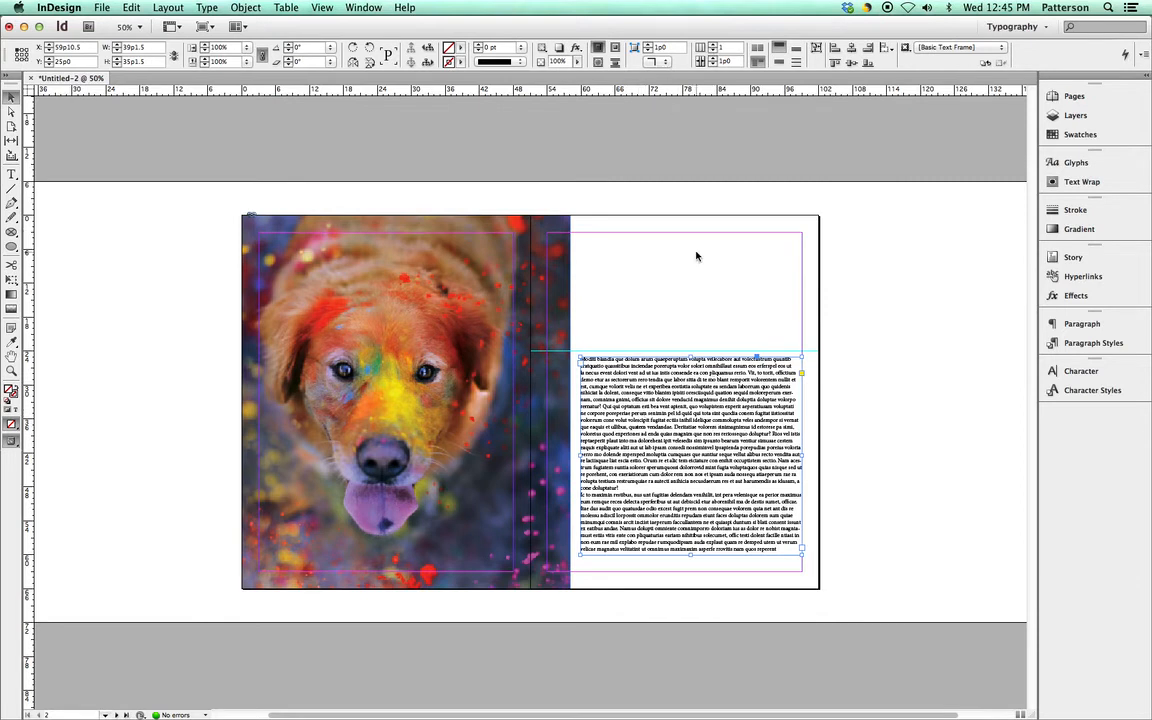
{"action": "left_click", "coordinate": [715, 47]}
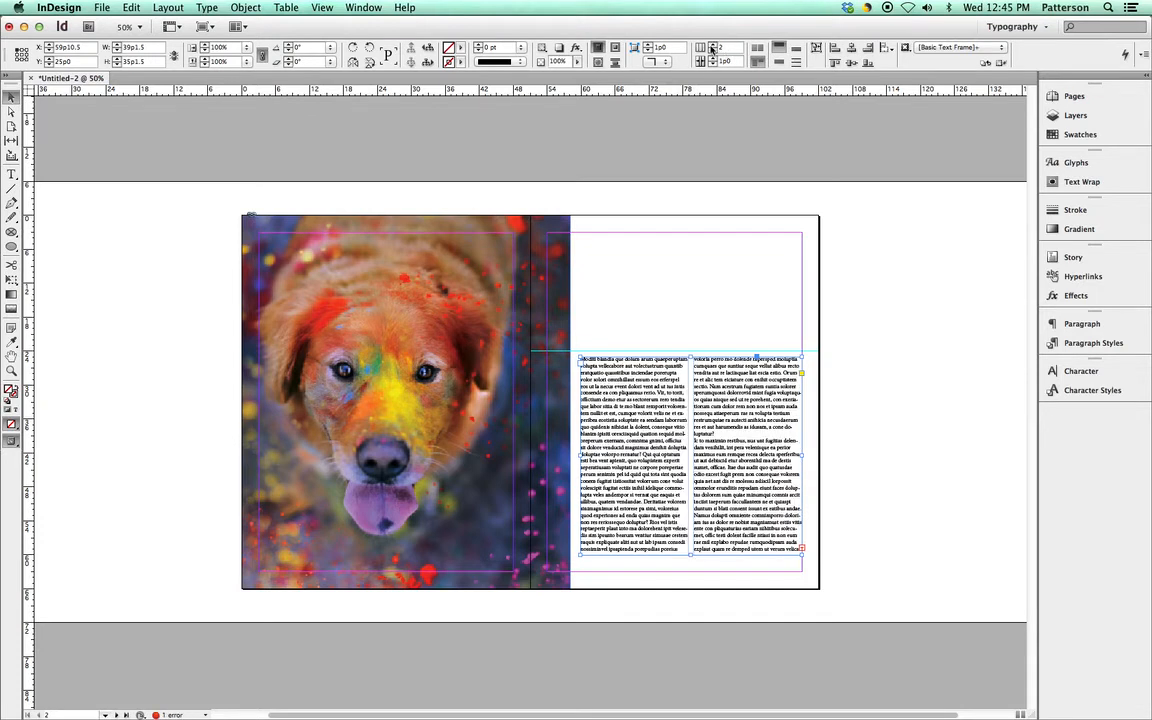
{"action": "left_click", "coordinate": [712, 47]}
{"action": "left_click", "coordinate": [712, 53]}
Step: Set the font of all the placeholder text in the two-column frame to Garamond Regular
{"action": "left_click", "coordinate": [11, 174]}
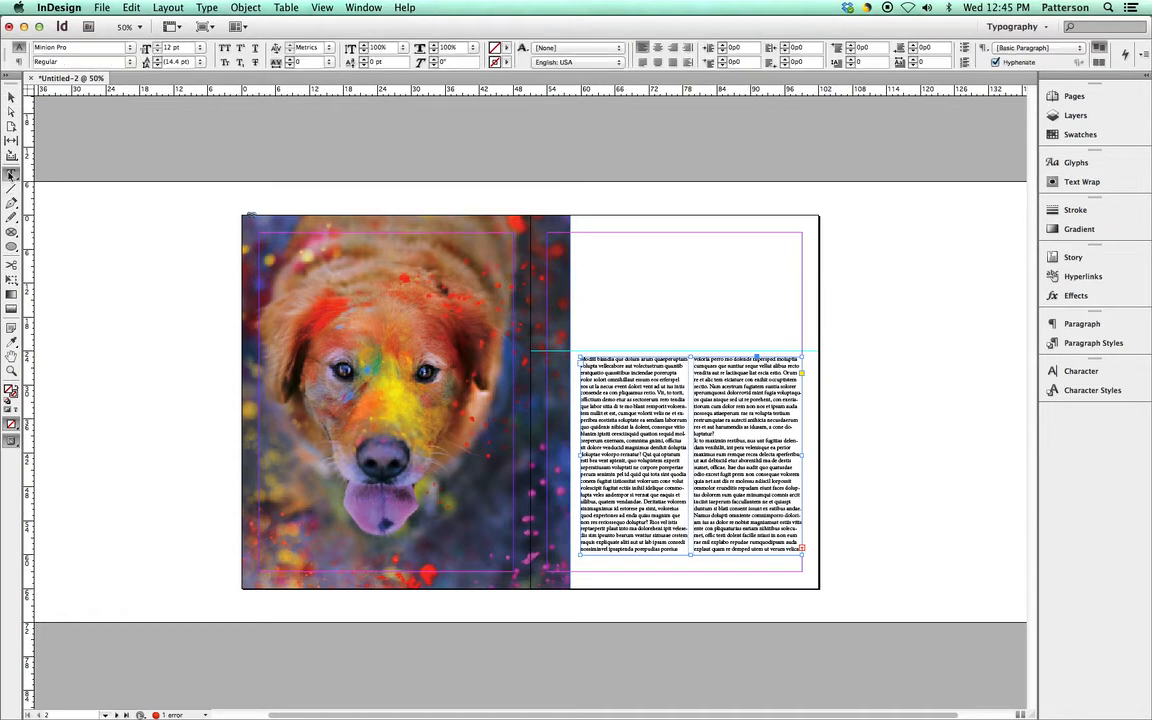
{"action": "left_click", "coordinate": [655, 479]}
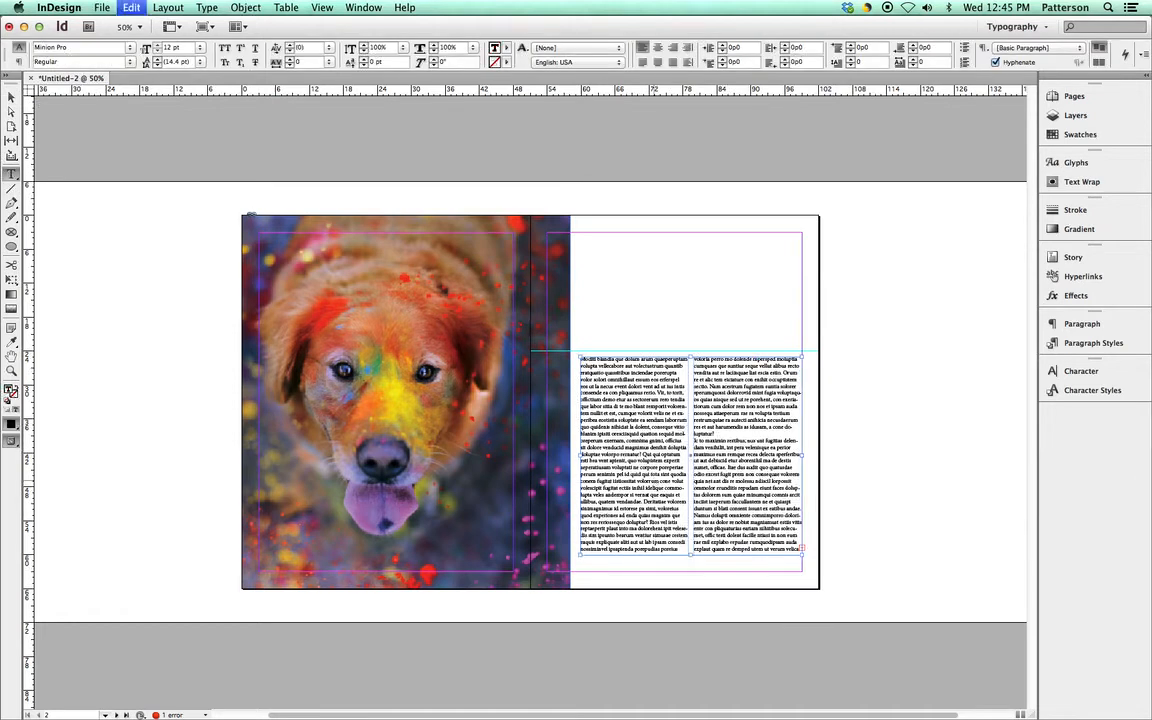
{"action": "key", "text": "super+a"}
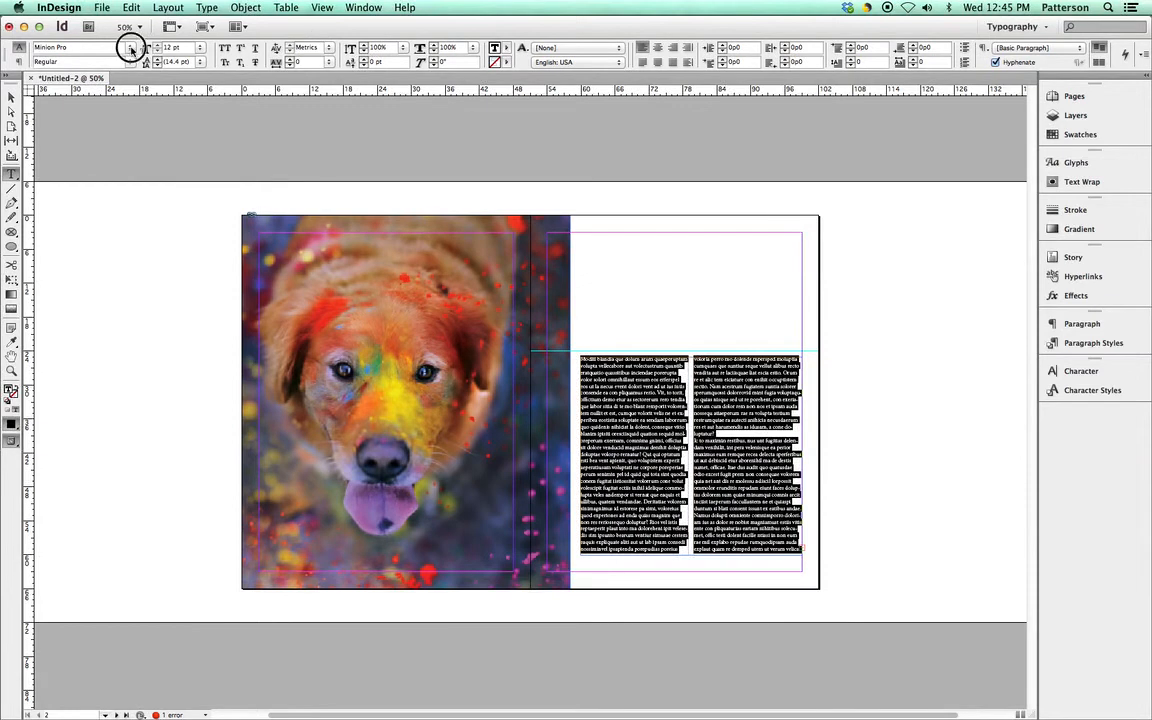
{"action": "left_click", "coordinate": [131, 49]}
{"action": "scroll", "coordinate": [153, 151], "scroll_direction": "up", "scroll_amount": 8}
{"action": "mouse_move", "coordinate": [173, 148]}
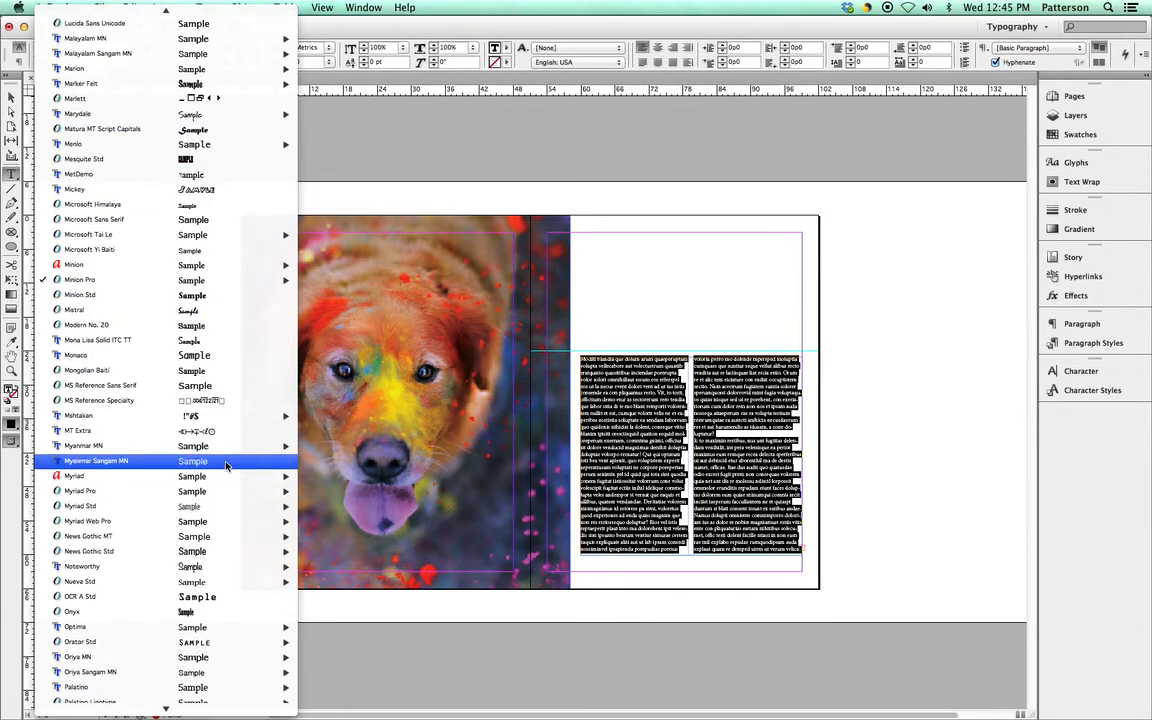
{"action": "scroll", "coordinate": [227, 467], "scroll_direction": "up", "scroll_amount": 5}
{"action": "scroll", "coordinate": [227, 467], "scroll_direction": "up", "scroll_amount": 10}
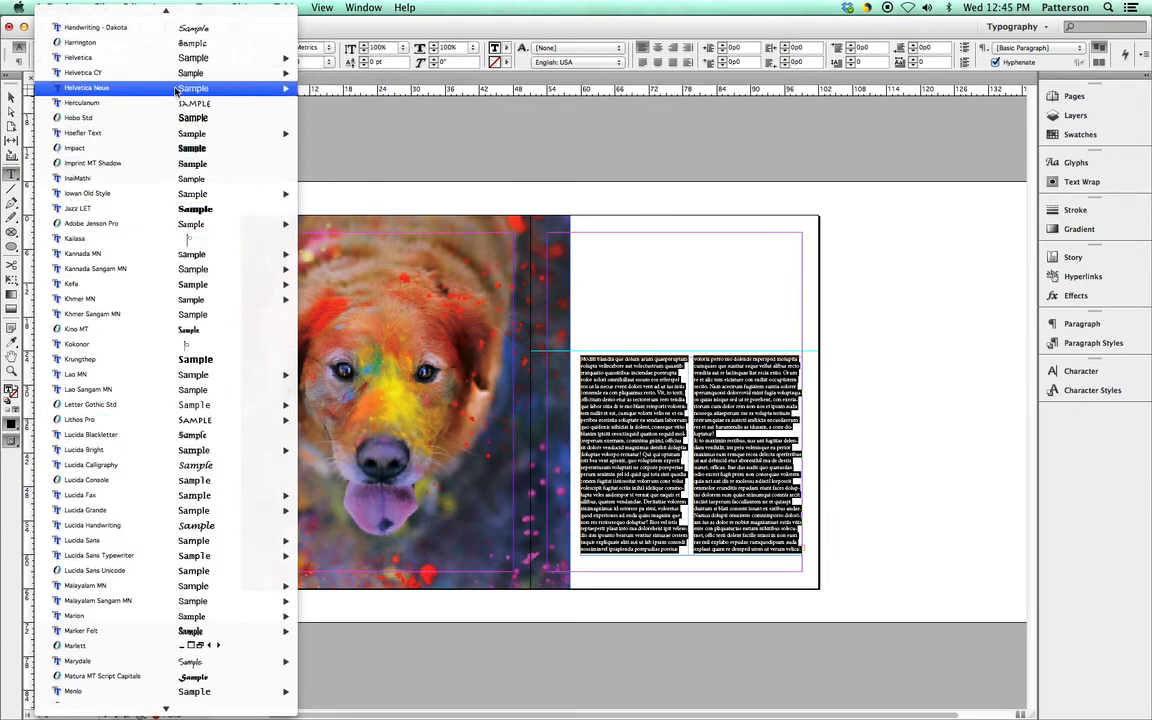
{"action": "scroll", "coordinate": [159, 238], "scroll_direction": "up", "scroll_amount": 6}
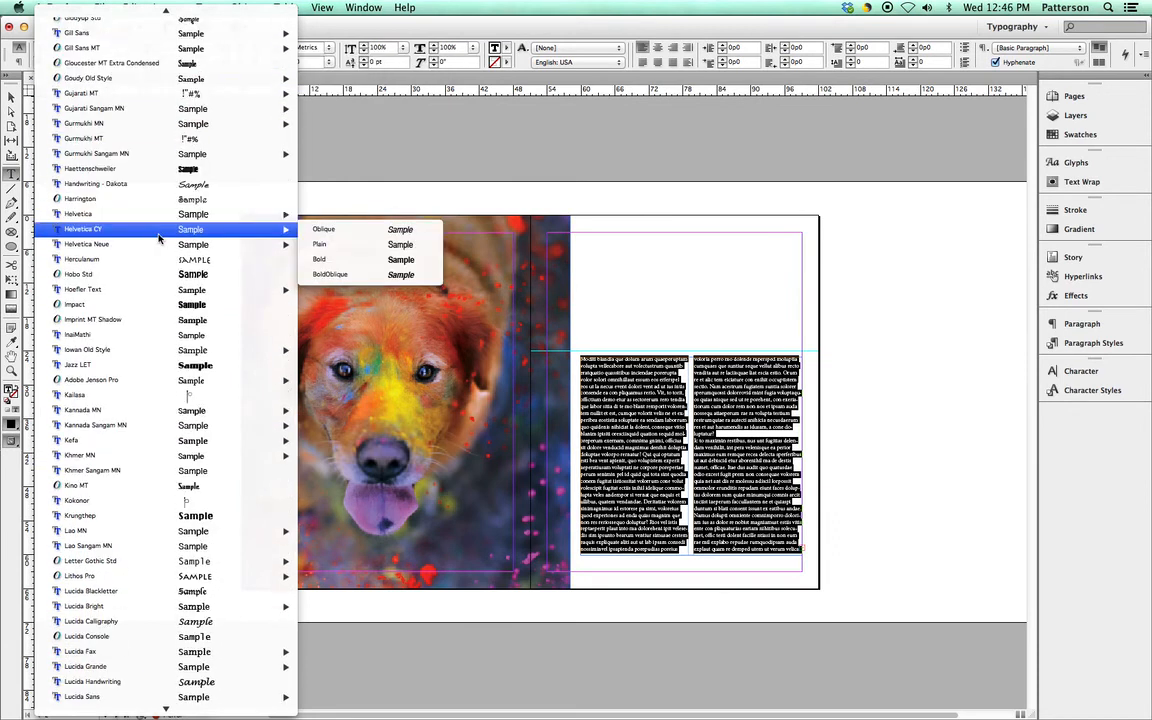
{"action": "scroll", "coordinate": [159, 238], "scroll_direction": "up", "scroll_amount": 3}
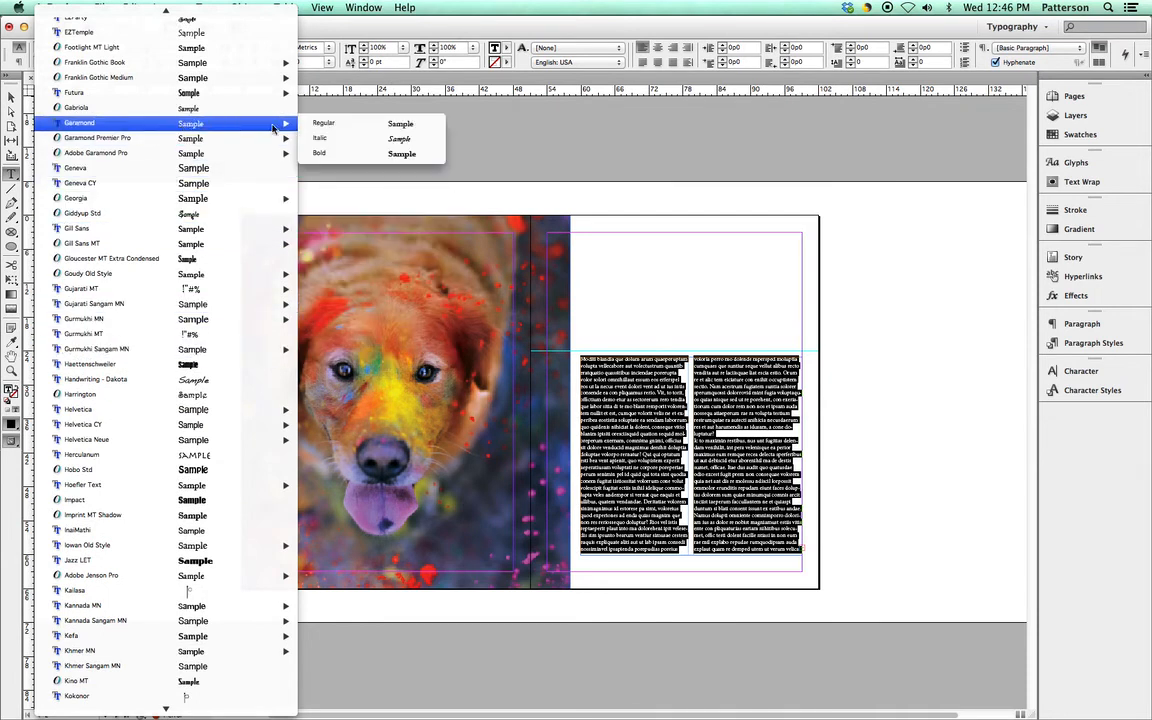
{"action": "left_click", "coordinate": [337, 128]}
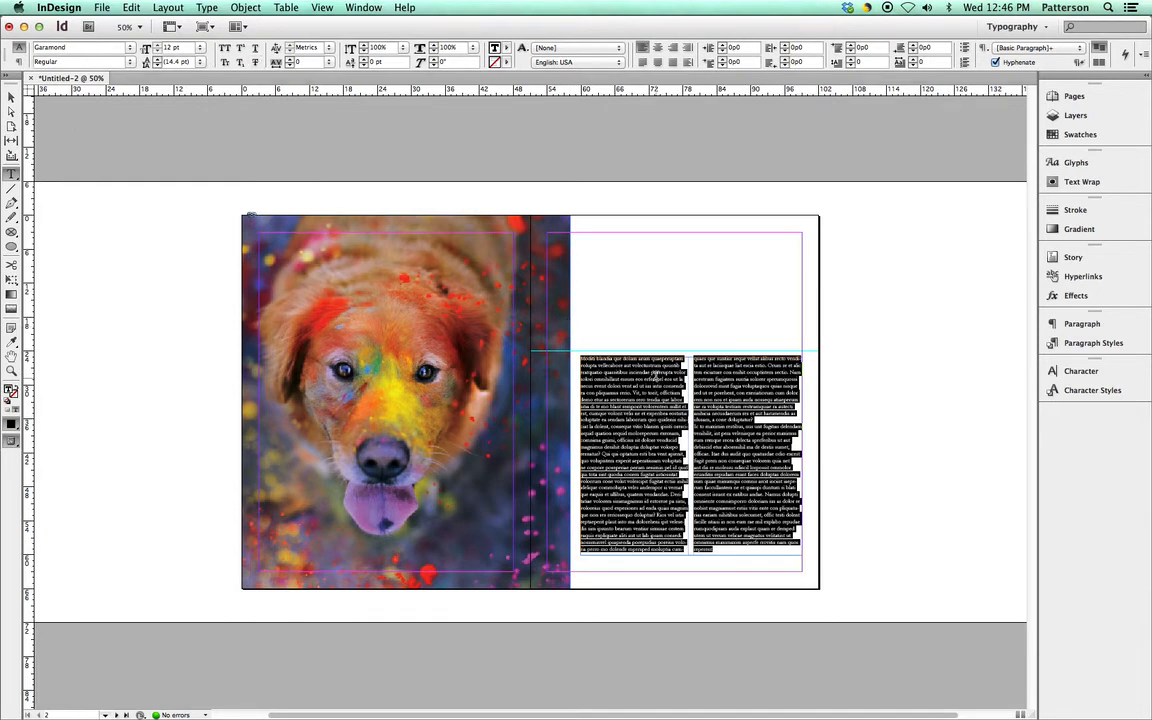
Step: View the text frame at 100% and select a single line, followed by the whole first paragraph, and clear the selection
{"action": "left_click", "coordinate": [11, 96]}
{"action": "left_click", "coordinate": [673, 466]}
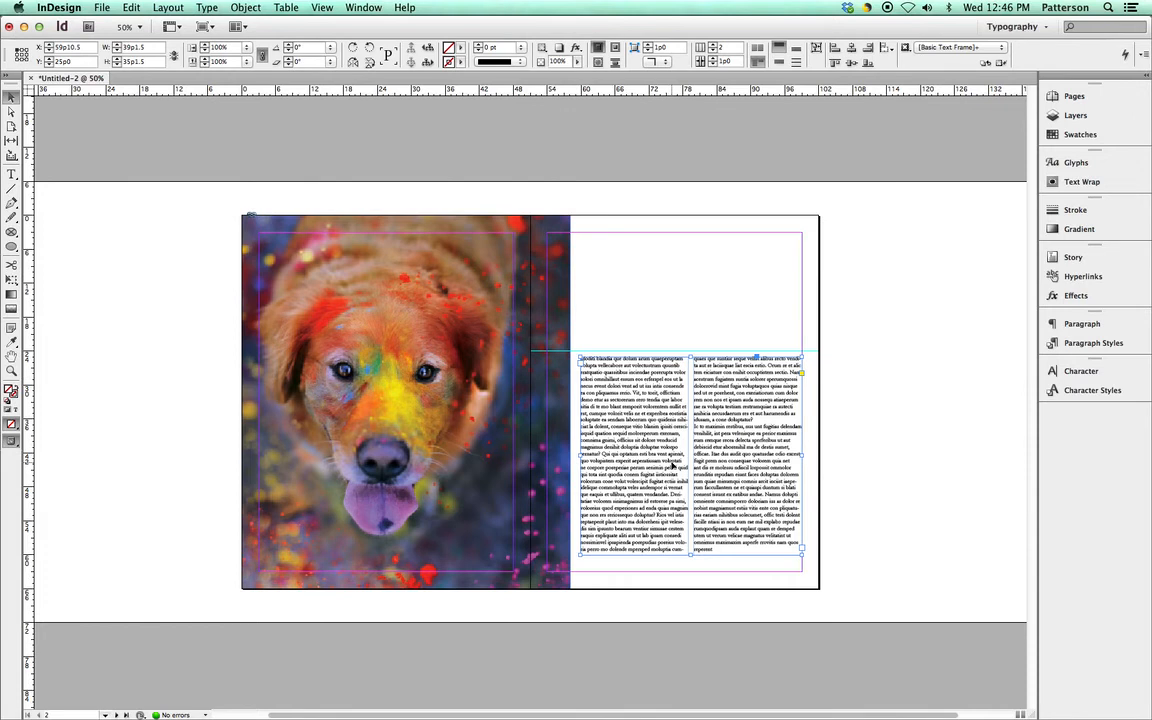
{"action": "key", "text": "super+1"}
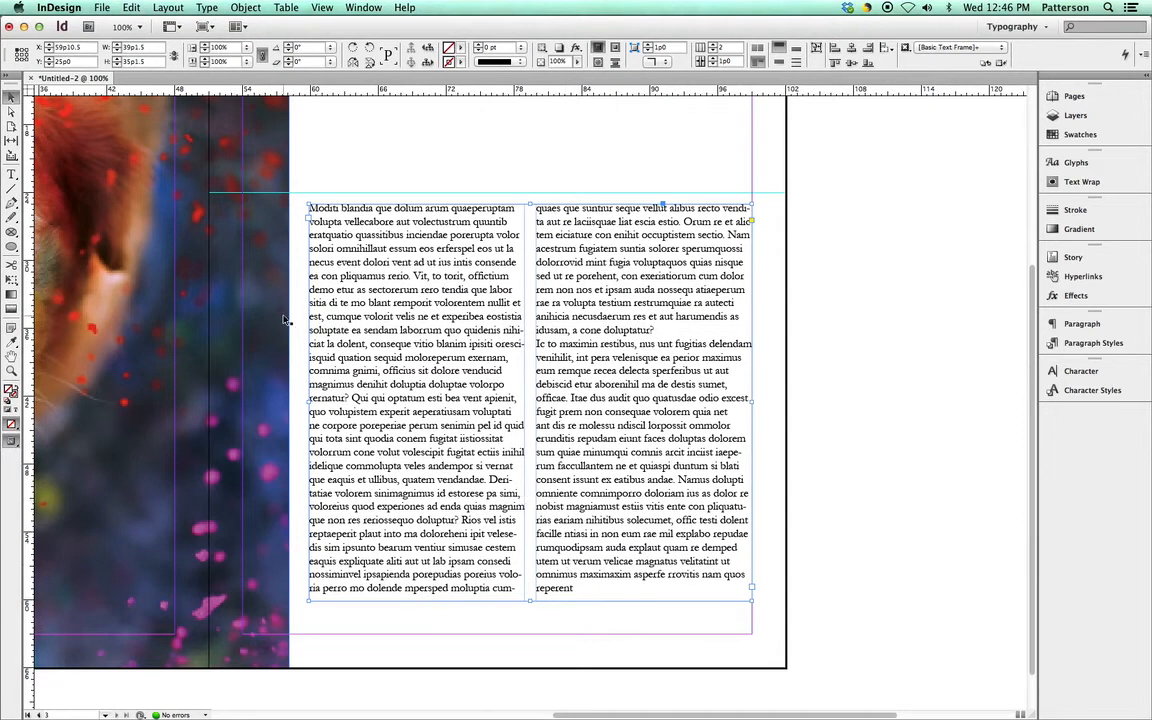
{"action": "double_click", "coordinate": [417, 300]}
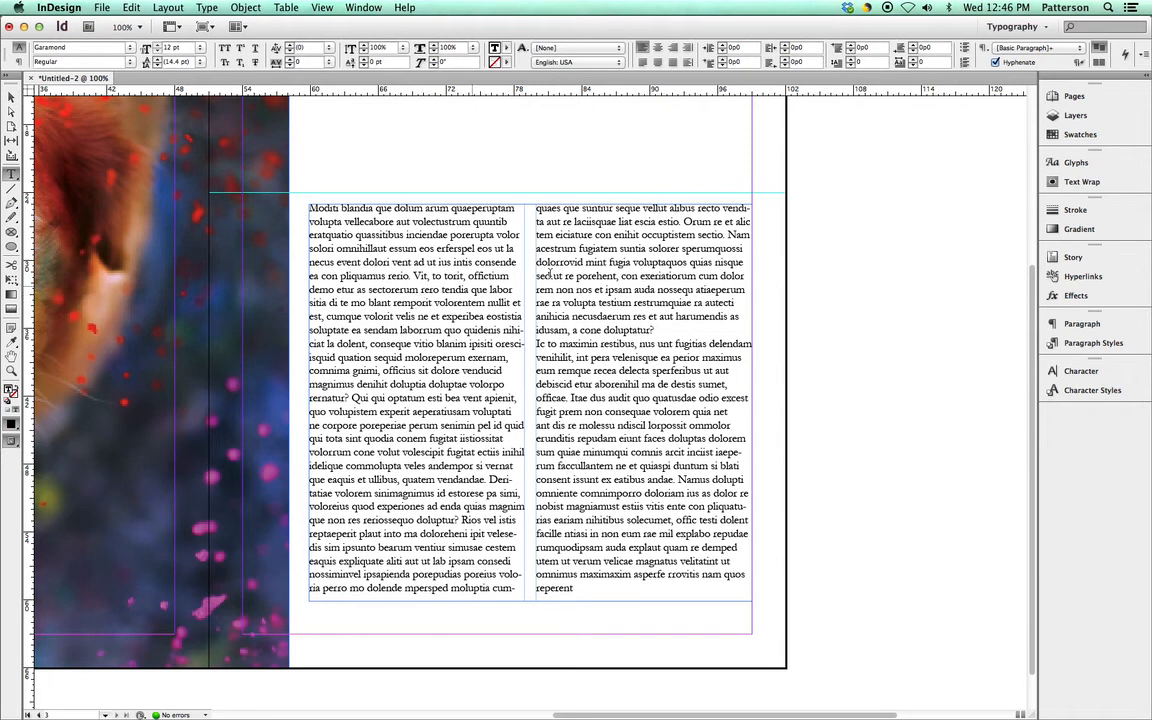
{"action": "triple_click", "coordinate": [437, 284]}
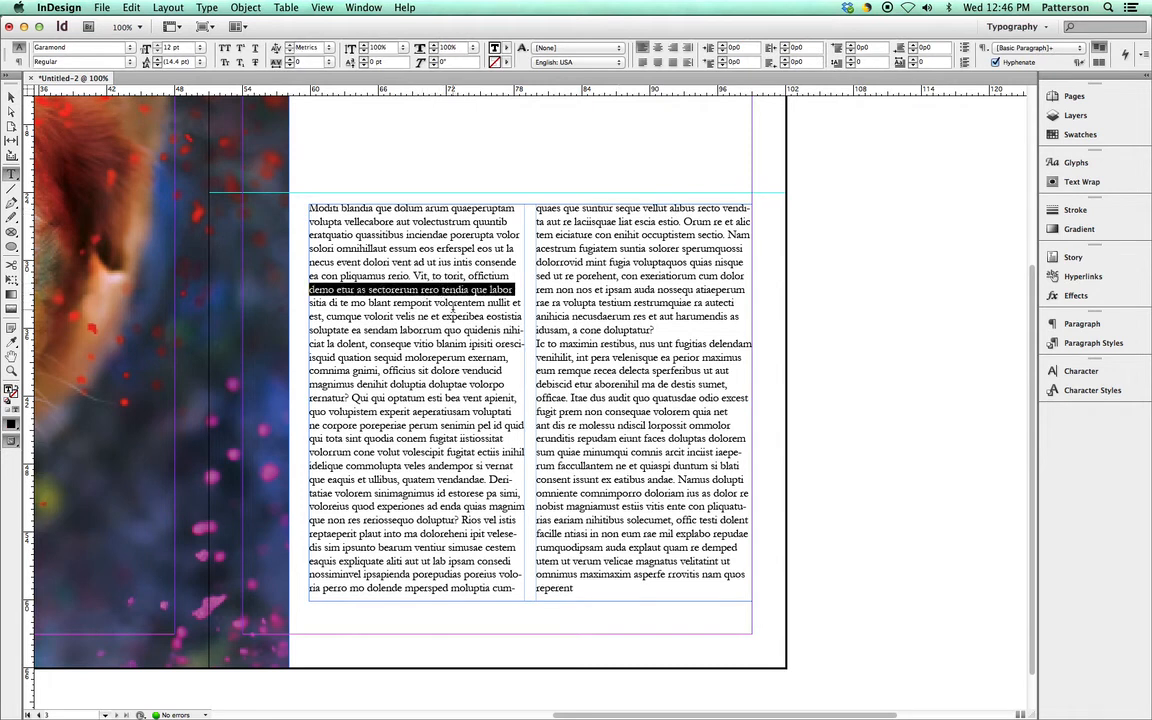
{"action": "left_click", "coordinate": [442, 297]}
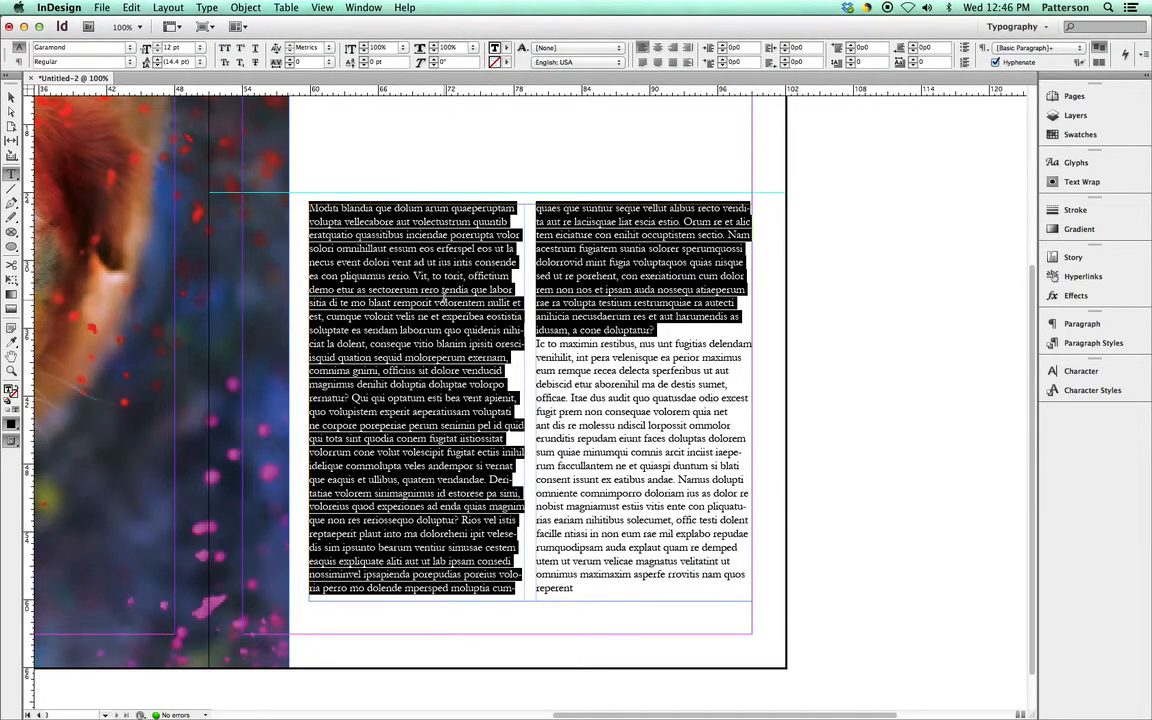
{"action": "left_click", "coordinate": [675, 338]}
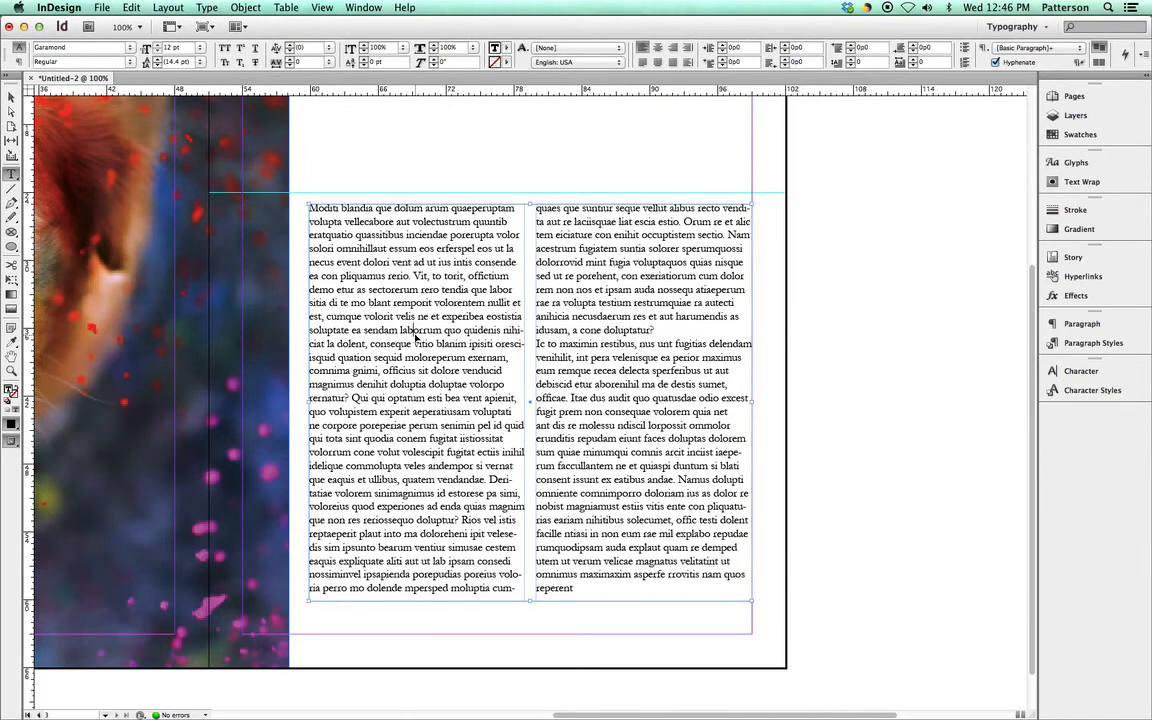
Step: Select all the body text and set its first-line indent to 1p5
{"action": "key", "text": "super+a"}
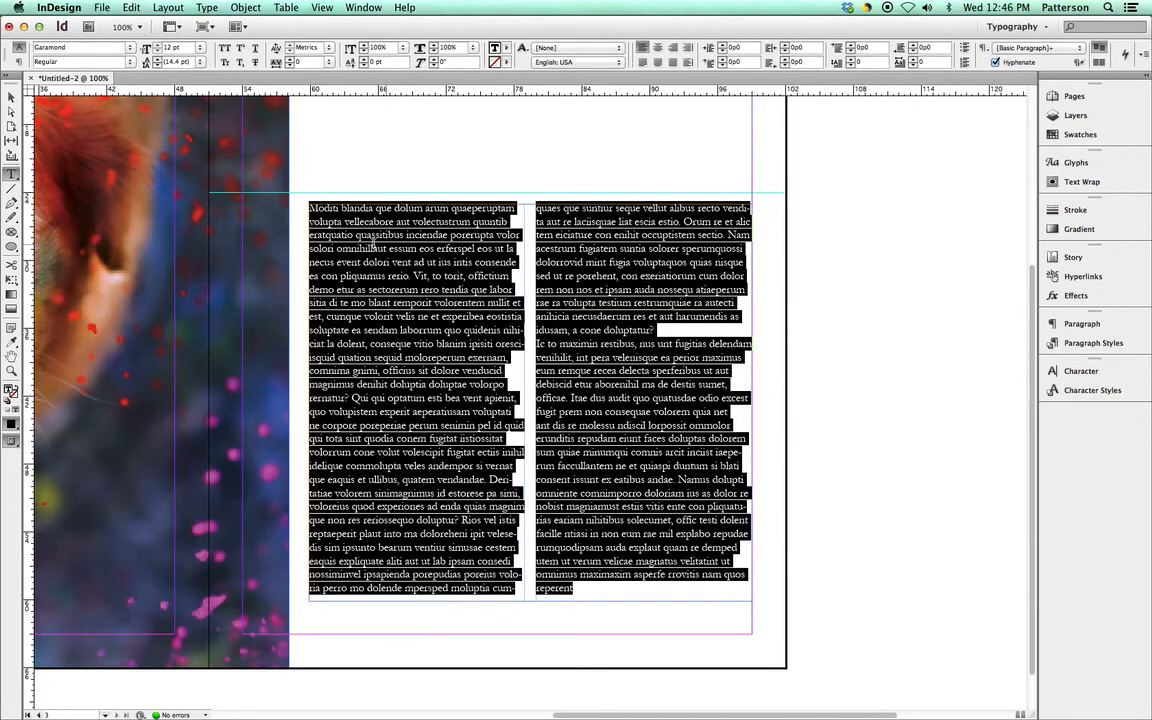
{"action": "left_click", "coordinate": [722, 62]}
{"action": "left_click", "coordinate": [722, 62]}
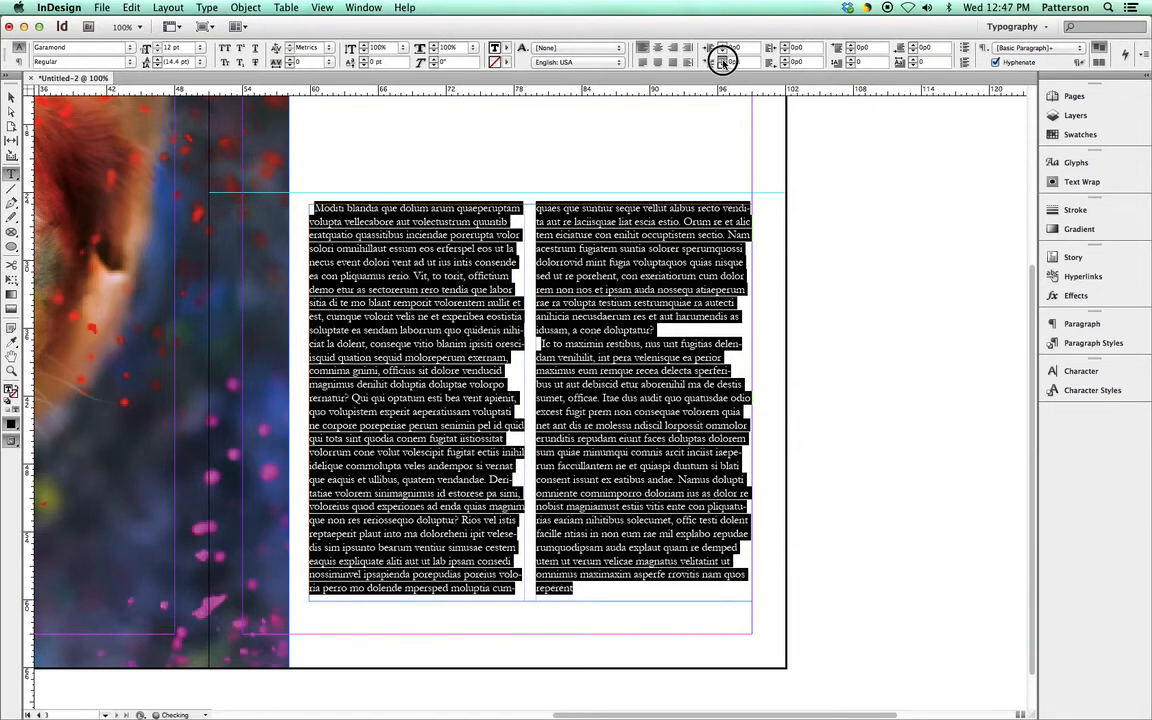
{"action": "left_click", "coordinate": [722, 62]}
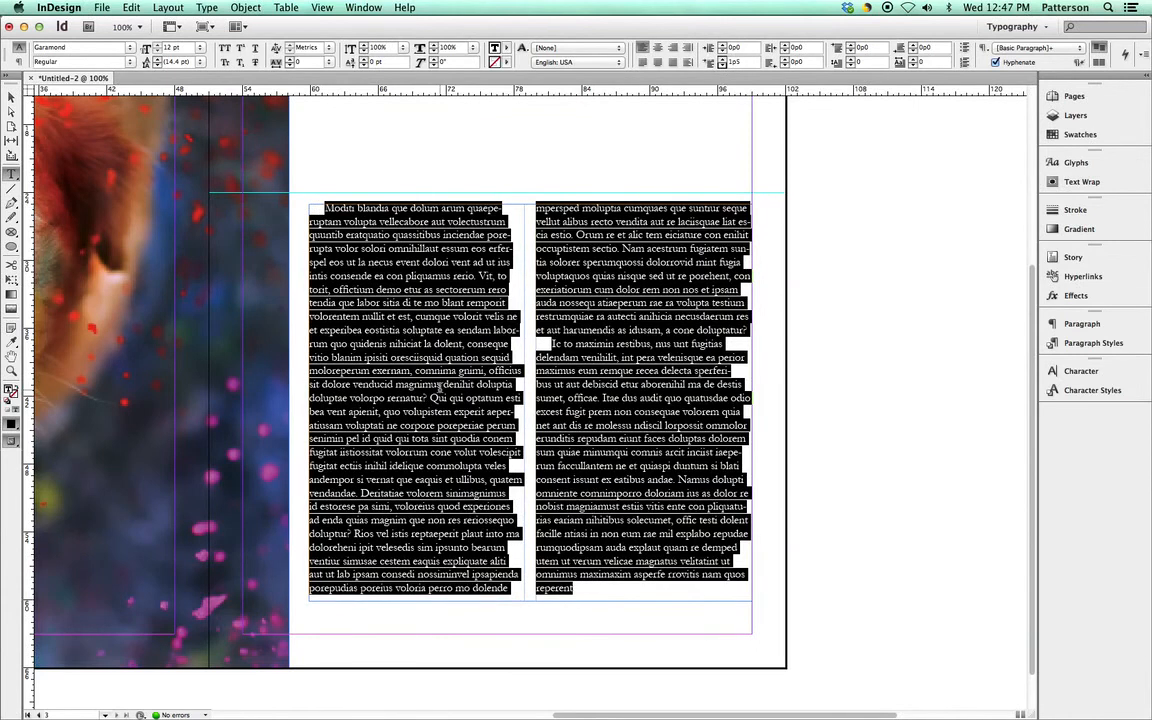
{"action": "left_click", "coordinate": [437, 425]}
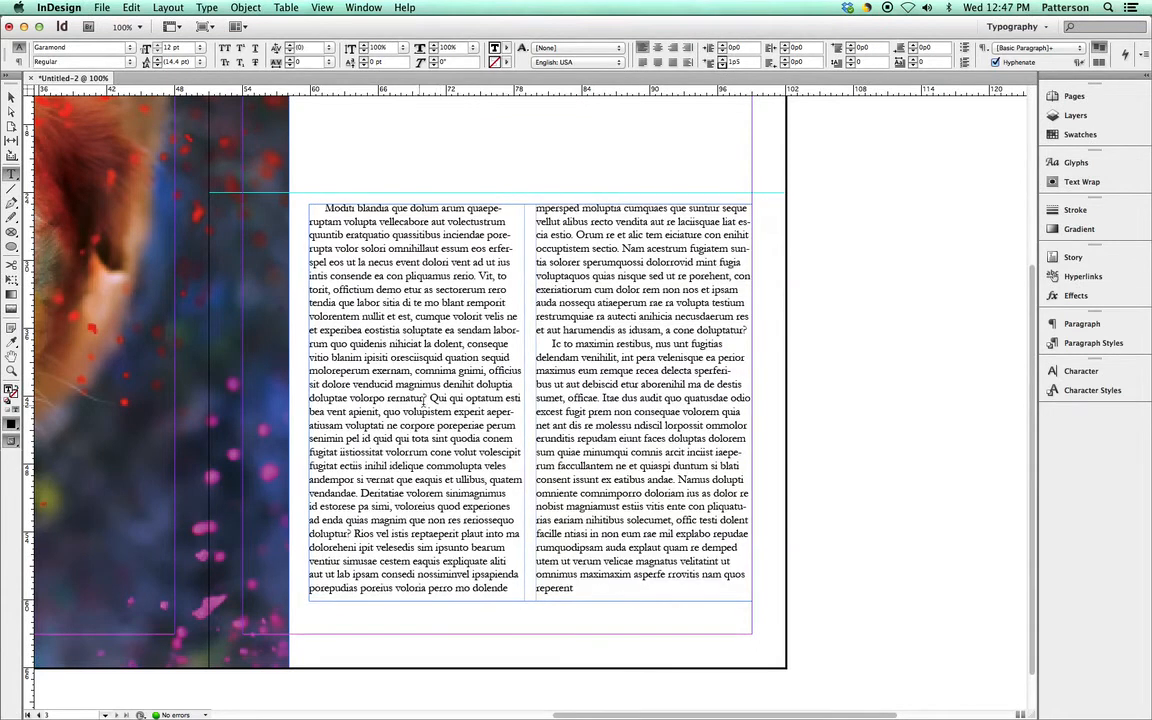
Step: Insert paragraph breaks before "Qui qui optatum", "Deritatiae volorem", "Namus dolupti" and "Vit, to torit" in the body text
{"action": "left_click", "coordinate": [431, 397]}
{"action": "key", "text": "Return"}
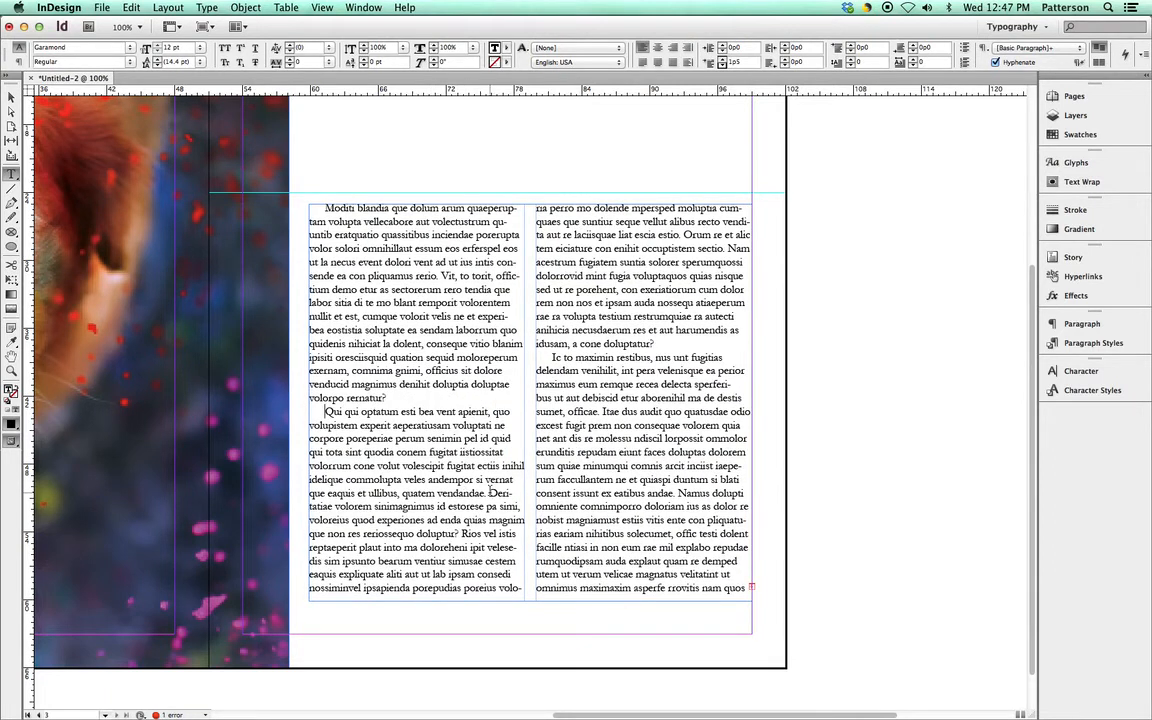
{"action": "left_click", "coordinate": [491, 492]}
{"action": "key", "text": "Return"}
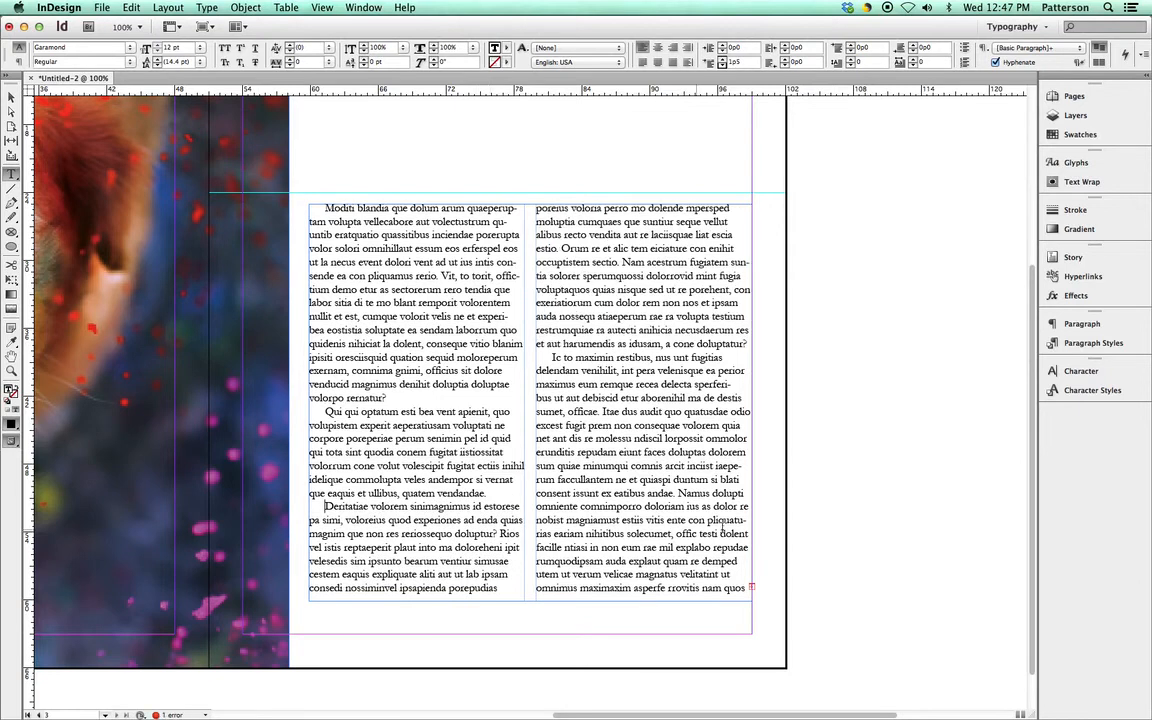
{"action": "left_click", "coordinate": [678, 493]}
{"action": "key", "text": "Return"}
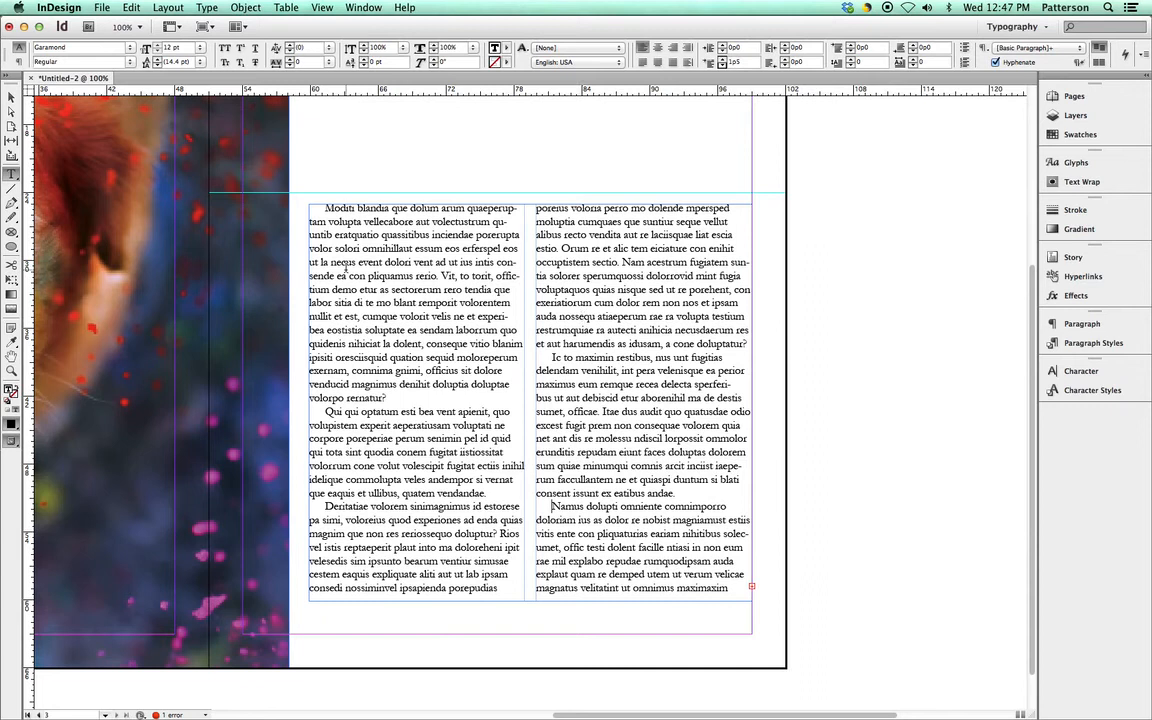
{"action": "left_click", "coordinate": [440, 273]}
{"action": "key", "text": "Return"}
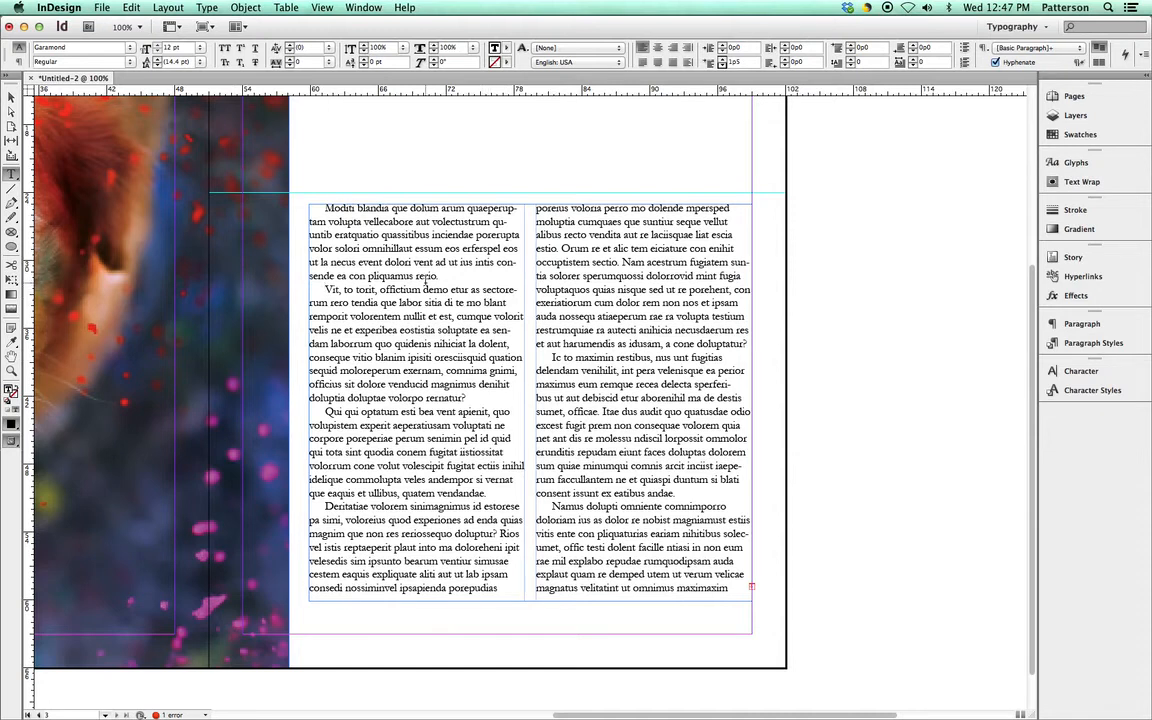
Step: Set the first-line indent of all the body text to 0p0
{"action": "key", "text": "super+a"}
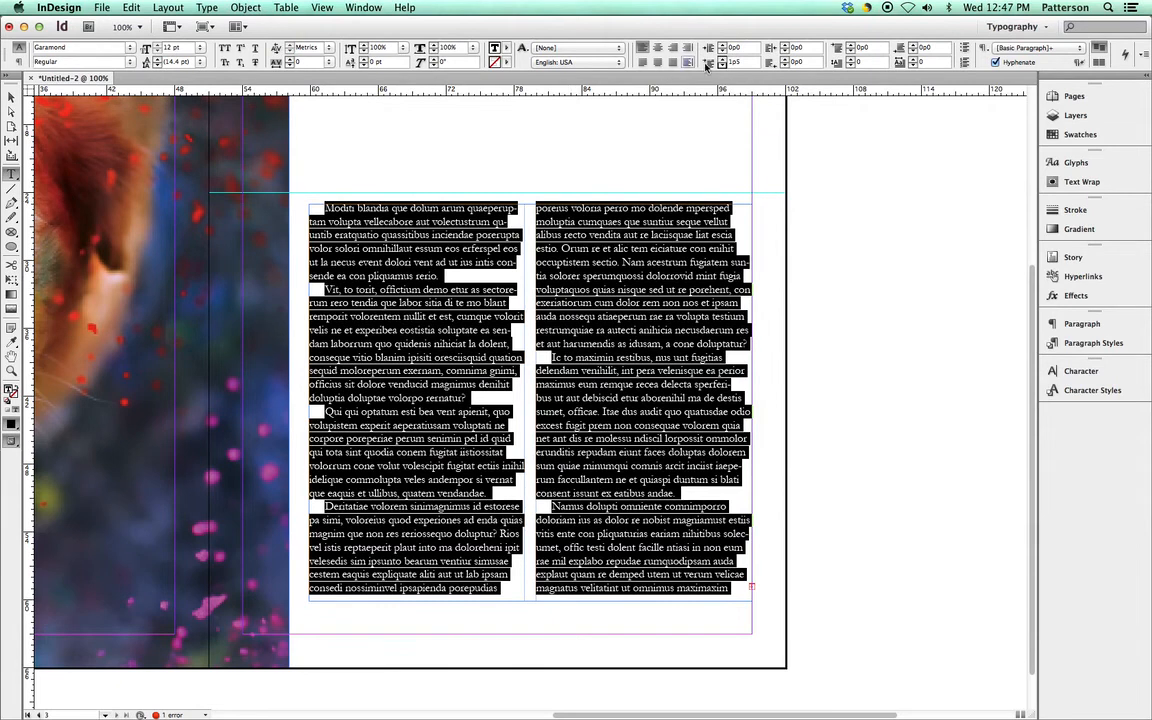
{"action": "left_click_drag", "start_coordinate": [747, 58], "coordinate": [728, 60]}
{"action": "key", "text": "Tab"}
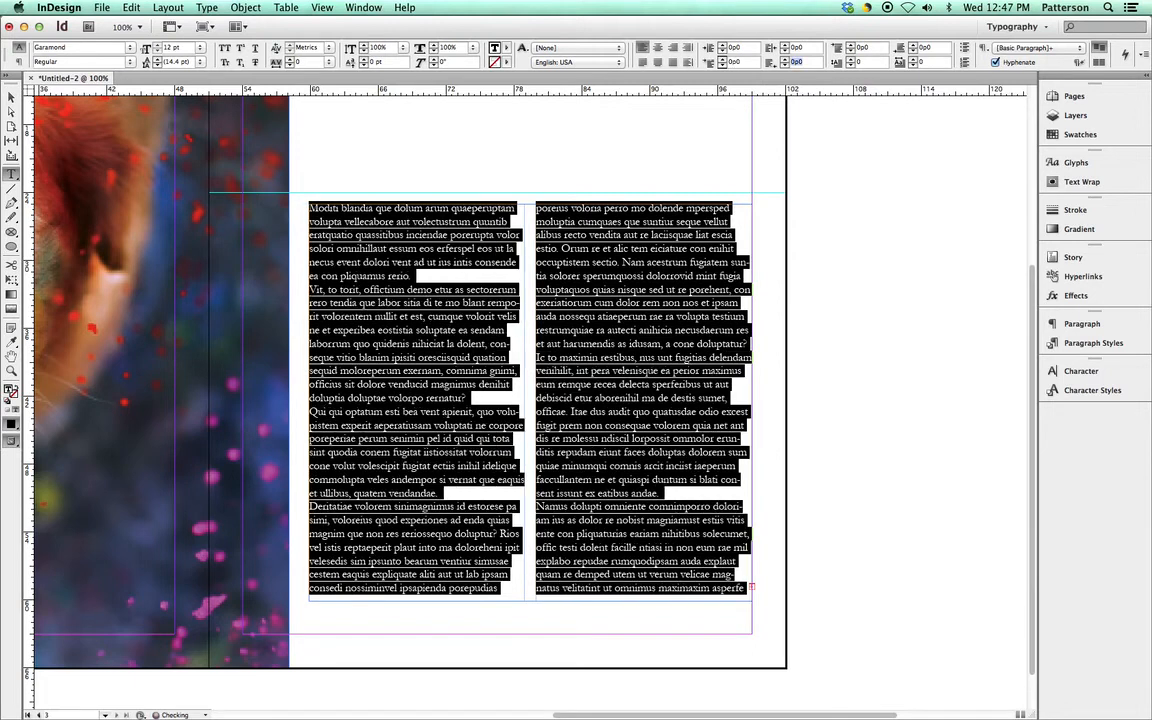
{"action": "left_click", "coordinate": [474, 263]}
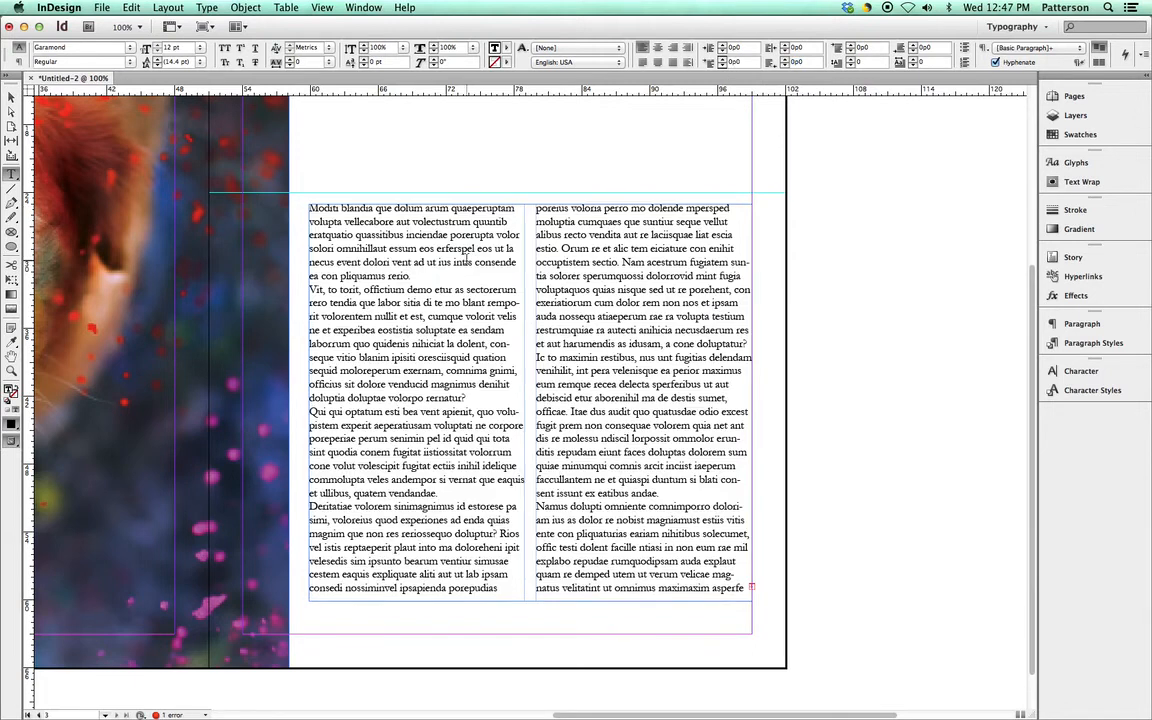
Step: Apply a two-line drop cap to the first paragraph and select its enlarged initial letter
{"action": "left_click_drag", "start_coordinate": [412, 277], "coordinate": [316, 204]}
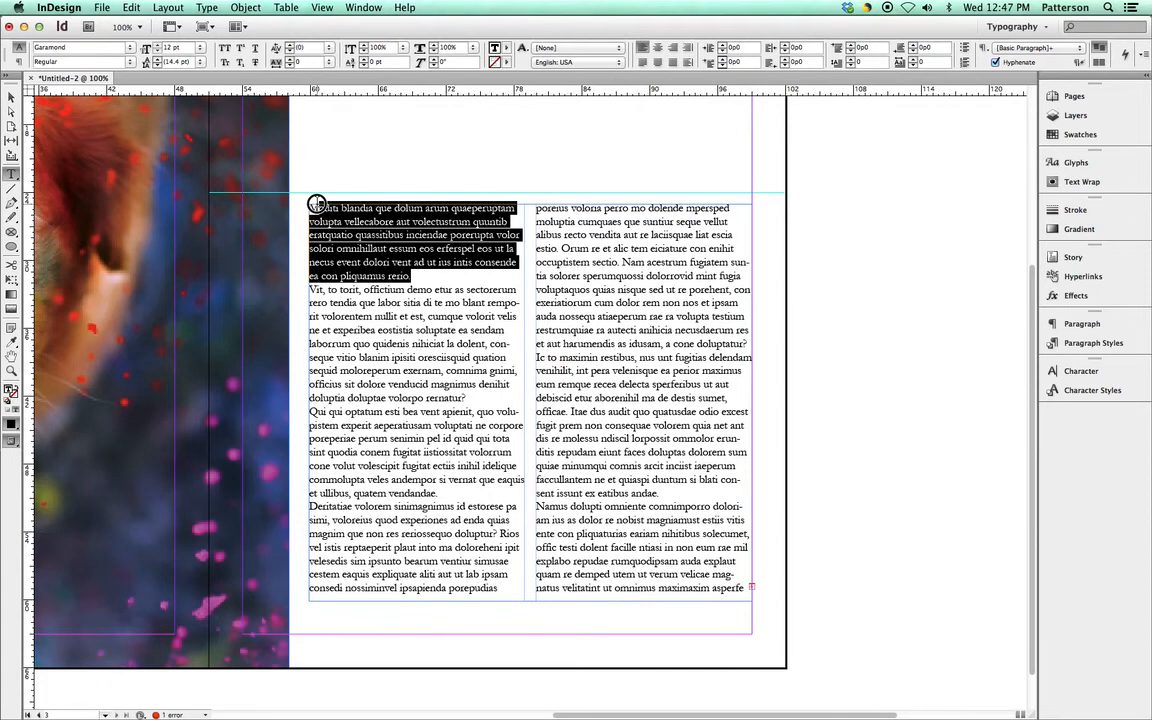
{"action": "left_click", "coordinate": [411, 277]}
{"action": "left_click_drag", "start_coordinate": [411, 277], "coordinate": [311, 192]}
{"action": "left_click", "coordinate": [851, 62]}
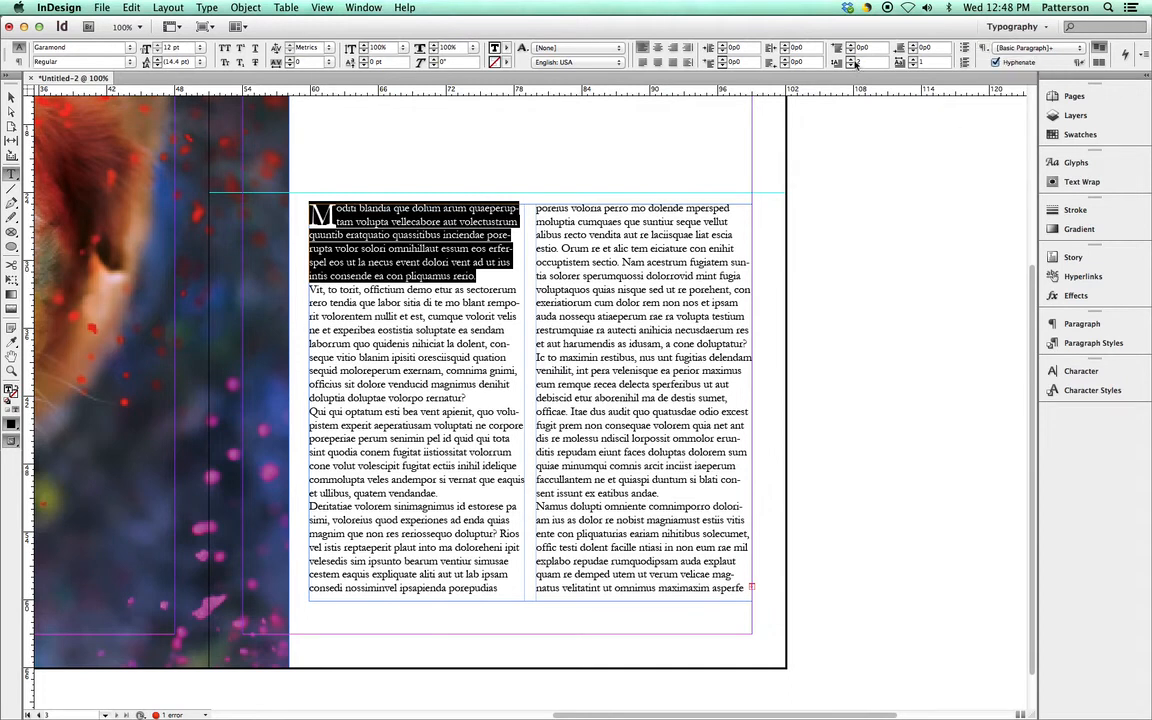
{"action": "left_click", "coordinate": [330, 219]}
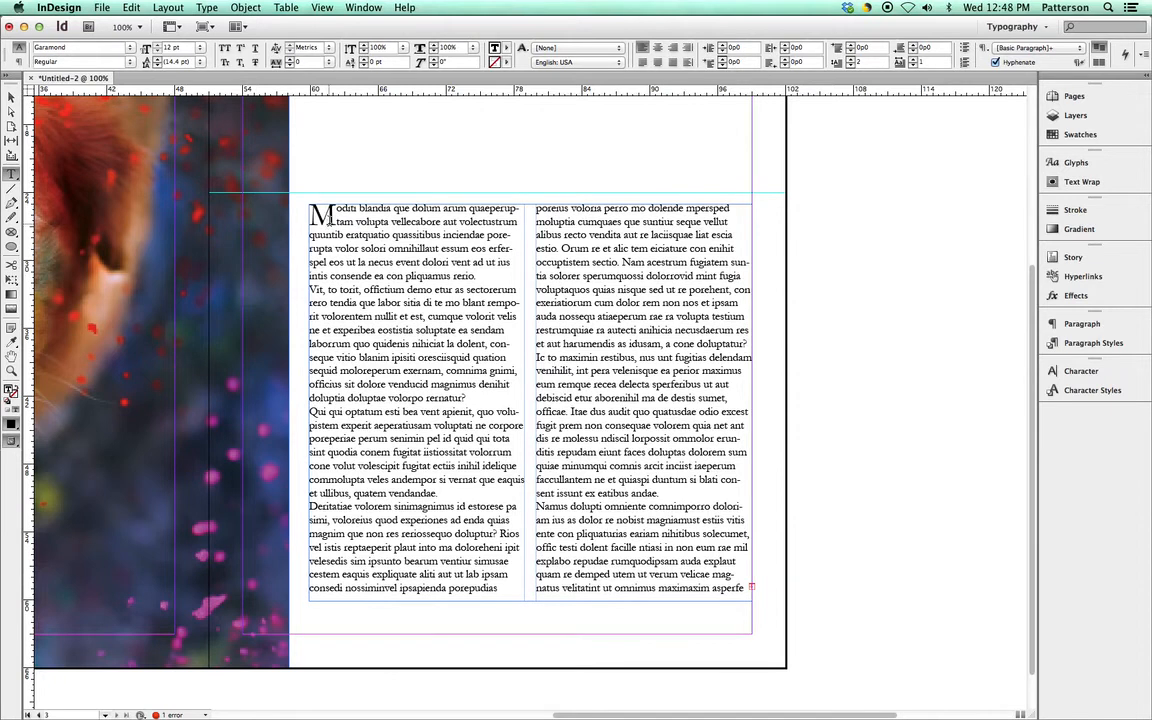
{"action": "left_click_drag", "start_coordinate": [333, 219], "coordinate": [306, 219]}
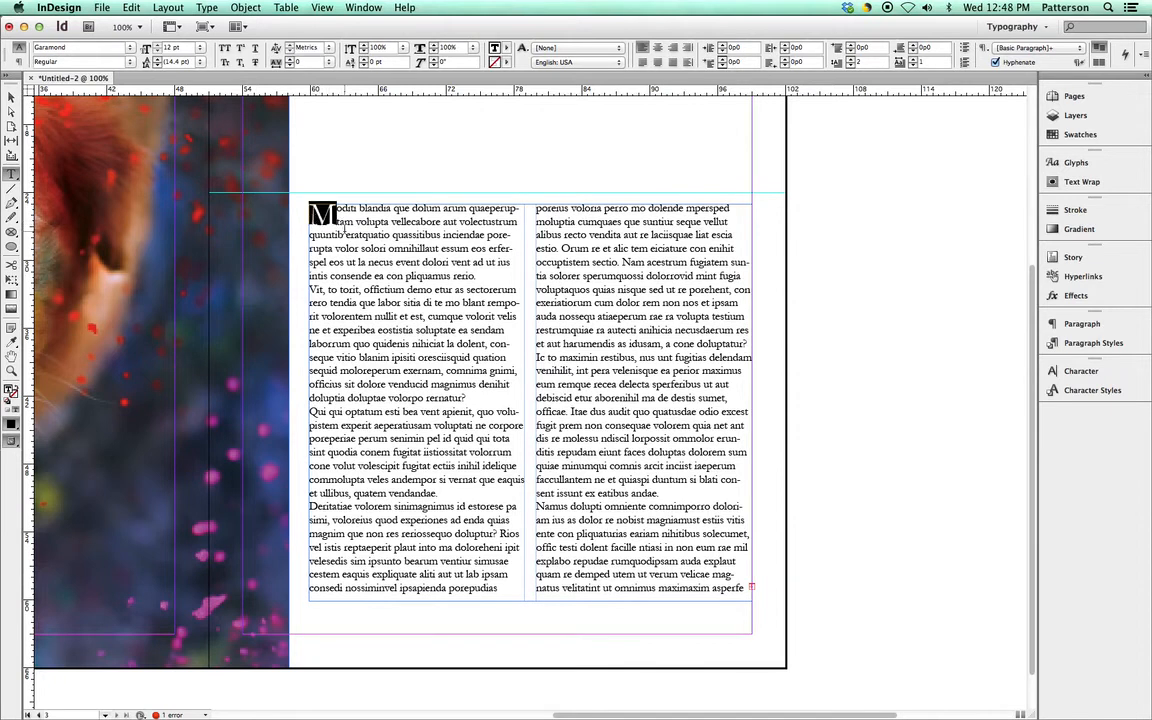
Step: Reselect the first paragraph, try a three-line drop cap, and set it back to two lines
{"action": "left_click", "coordinate": [482, 279]}
{"action": "left_click_drag", "start_coordinate": [482, 279], "coordinate": [310, 207]}
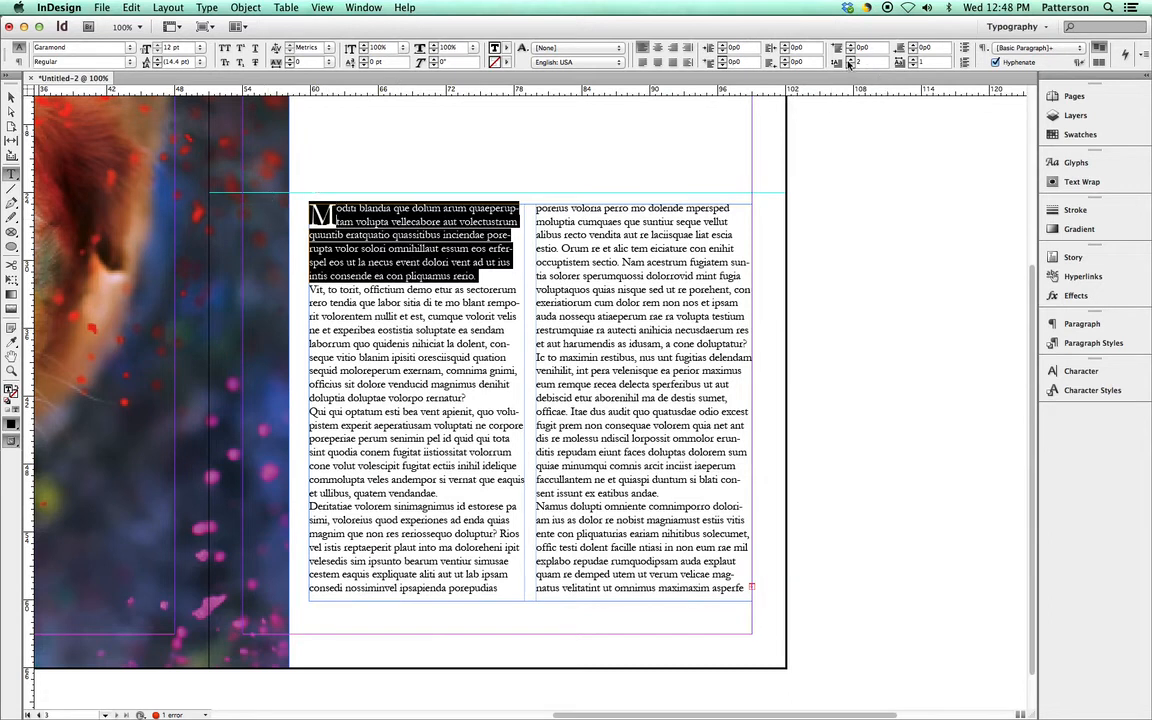
{"action": "left_click", "coordinate": [848, 60]}
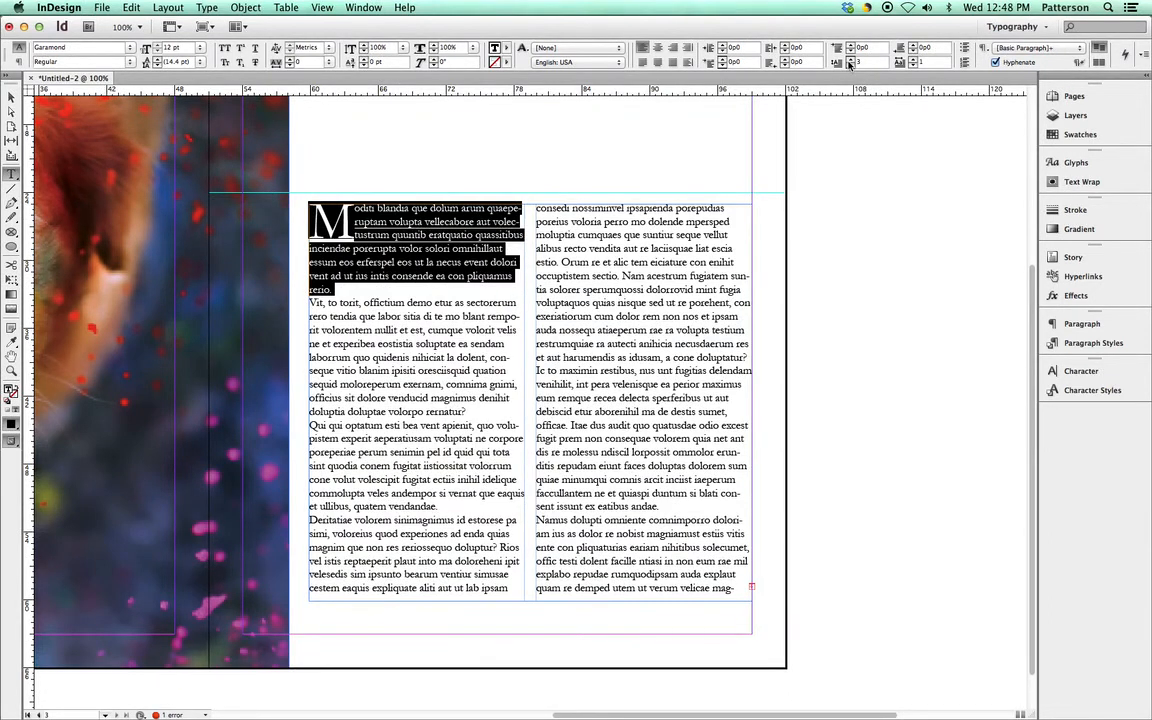
{"action": "left_click", "coordinate": [849, 65]}
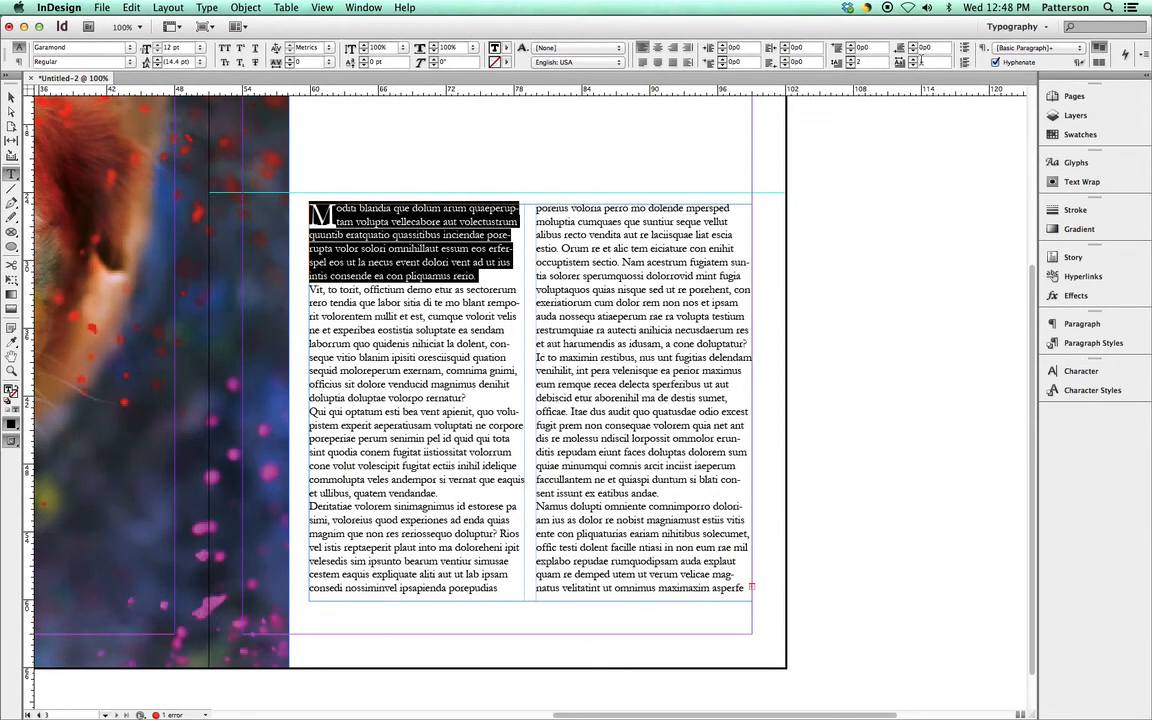
Step: Try four and three drop-cap characters on the first paragraph, and remove the drop cap
{"action": "left_click", "coordinate": [913, 60]}
{"action": "left_click", "coordinate": [913, 60]}
{"action": "left_click", "coordinate": [913, 60]}
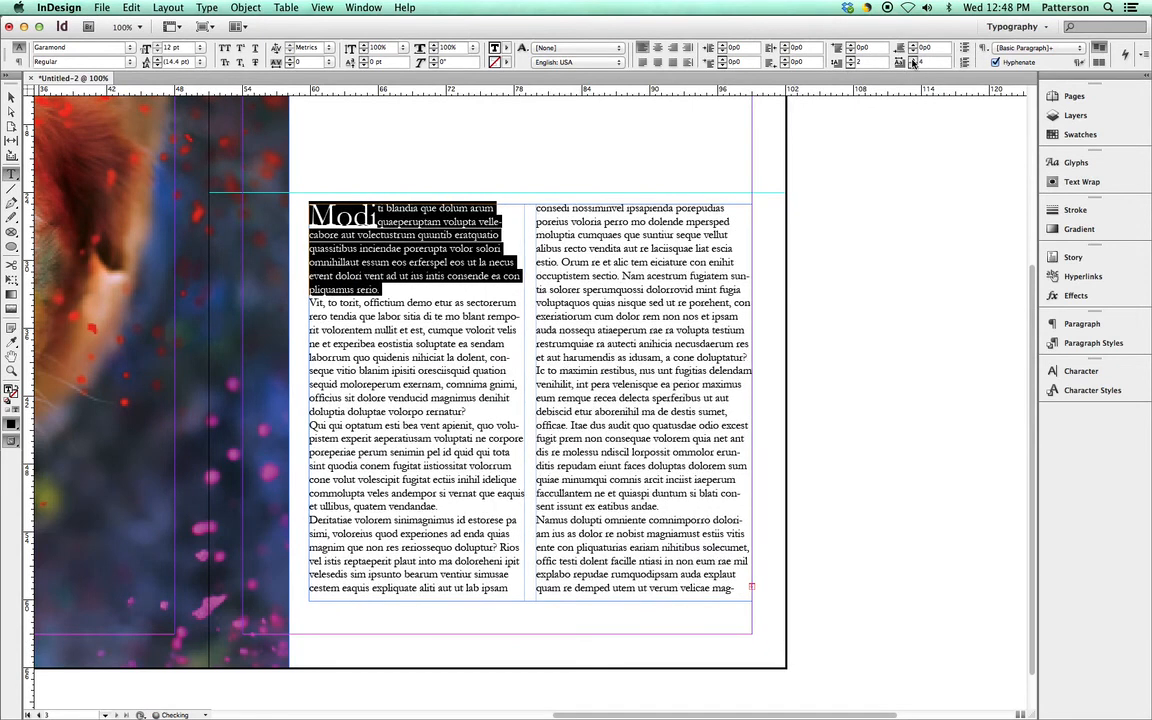
{"action": "left_click", "coordinate": [913, 65]}
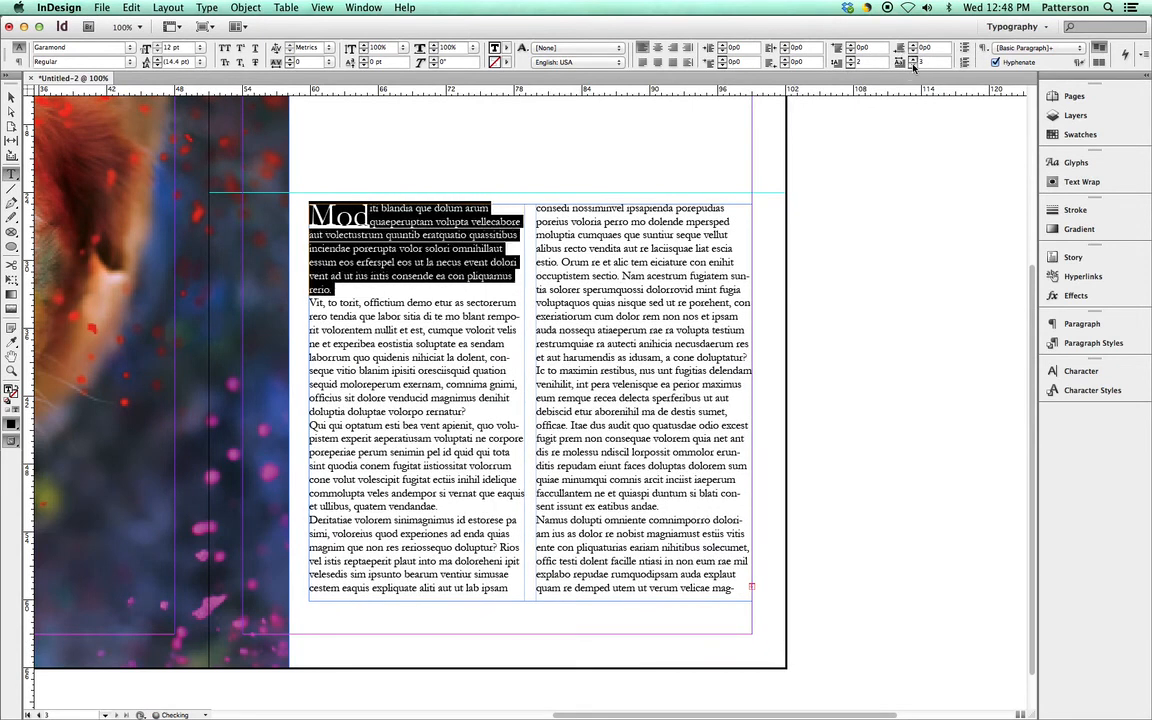
{"action": "left_click", "coordinate": [913, 65]}
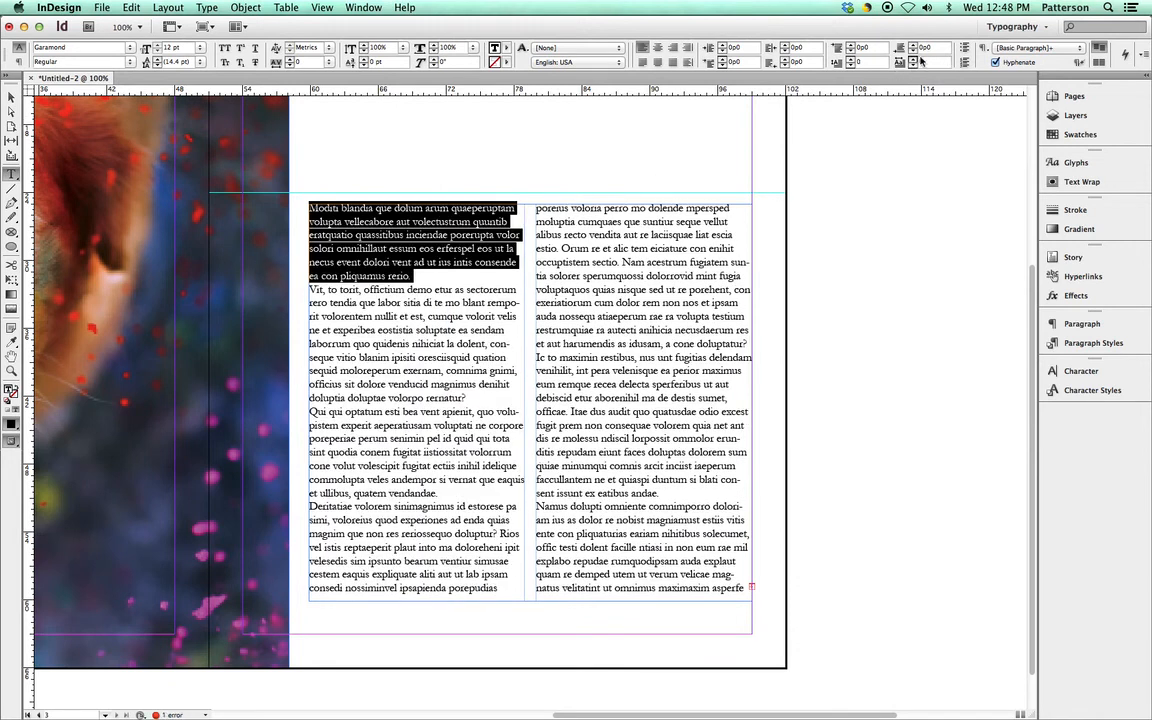
Step: Apply a two-line drop cap to the first body paragraph
{"action": "left_click", "coordinate": [848, 59]}
{"action": "left_click", "coordinate": [468, 262]}
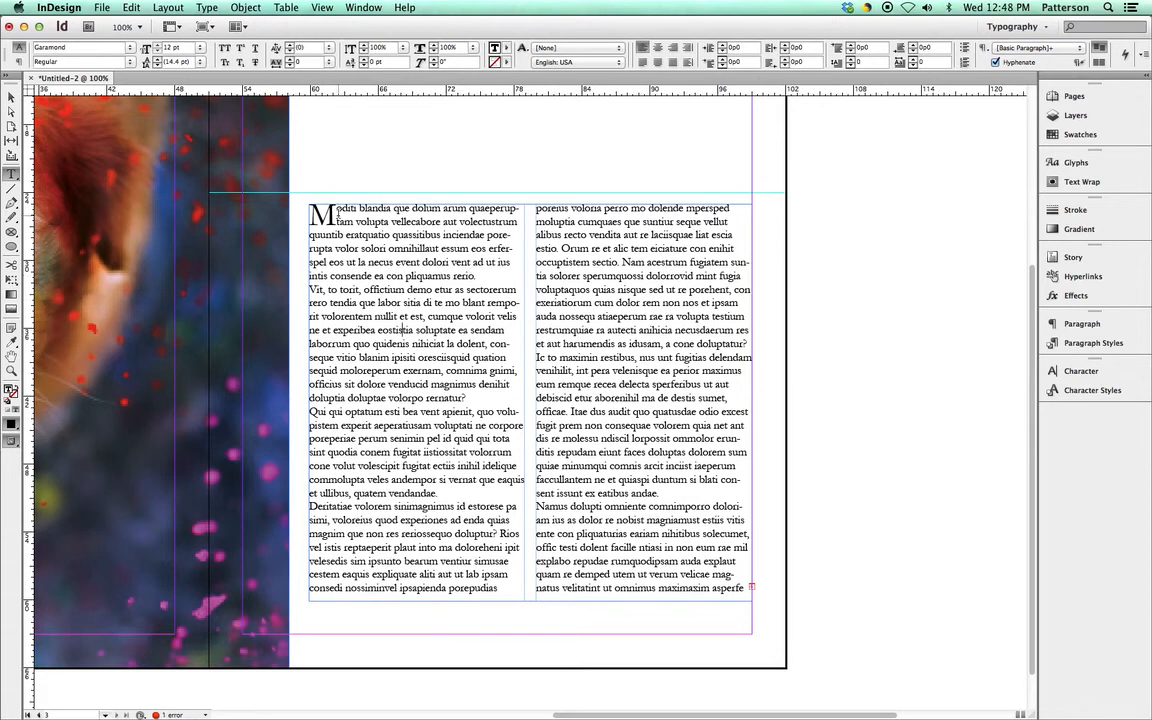
Step: Set the space after every body text paragraph to 0p6
{"action": "key", "text": "super+a"}
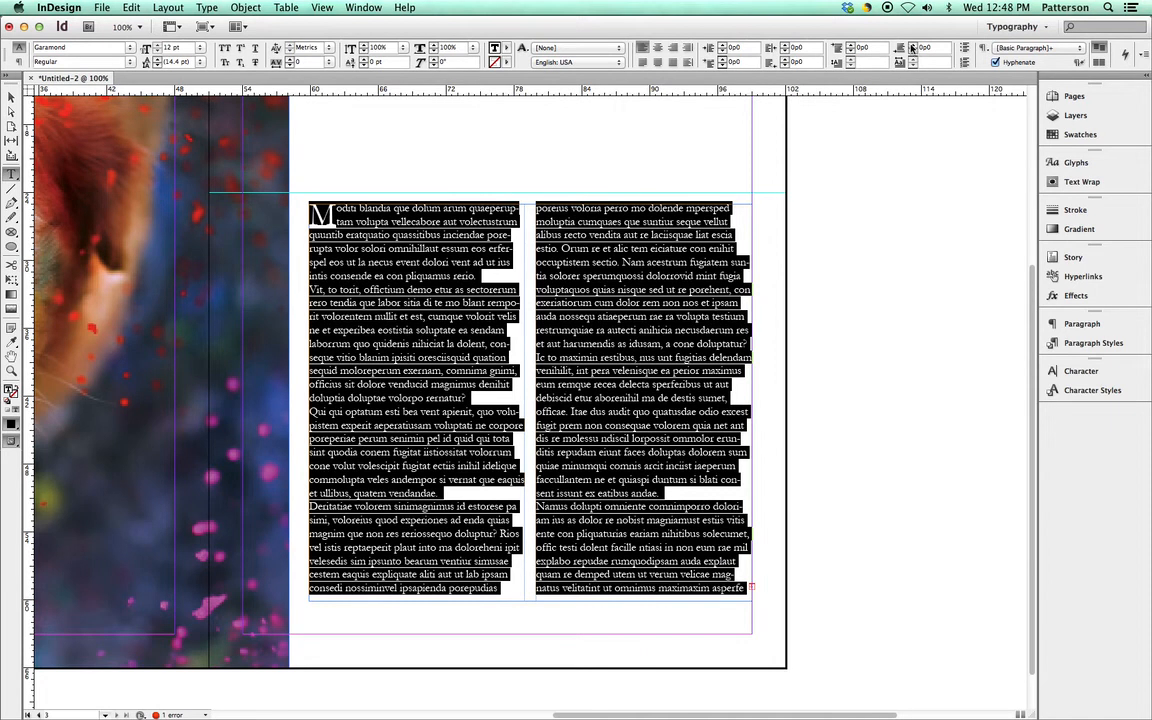
{"action": "left_click", "coordinate": [911, 48]}
{"action": "left_click", "coordinate": [911, 48]}
{"action": "left_click", "coordinate": [911, 48]}
{"action": "left_click", "coordinate": [911, 48]}
{"action": "left_click", "coordinate": [911, 48]}
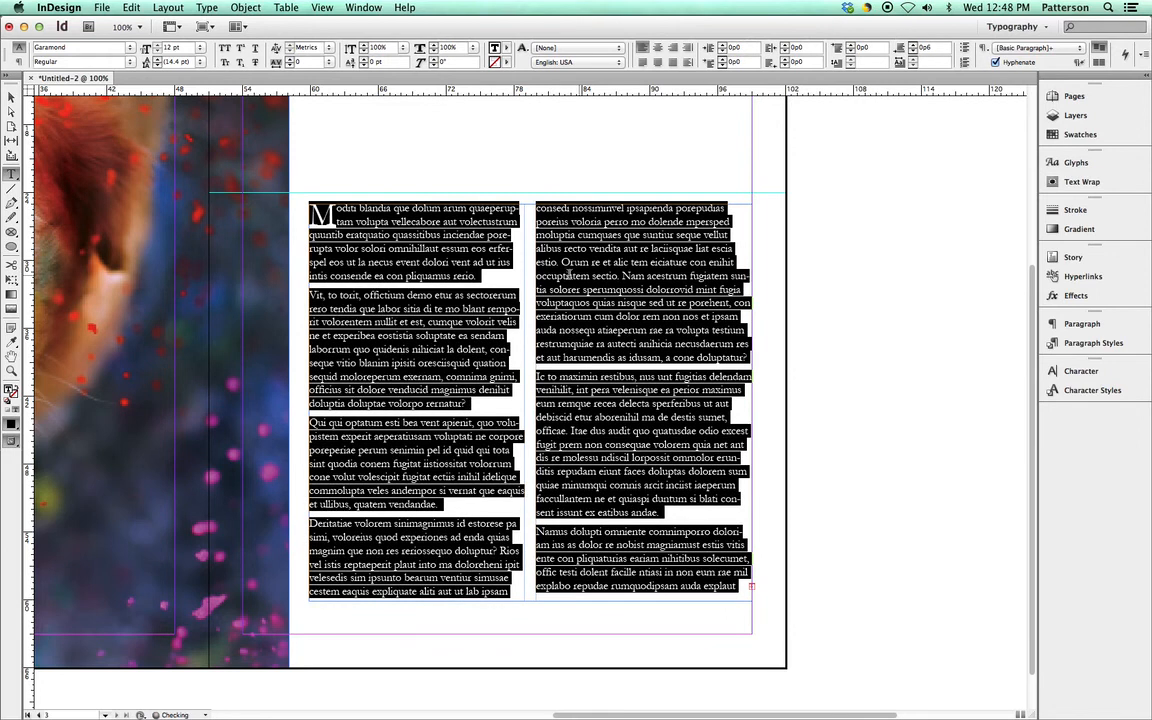
{"action": "left_click", "coordinate": [512, 289]}
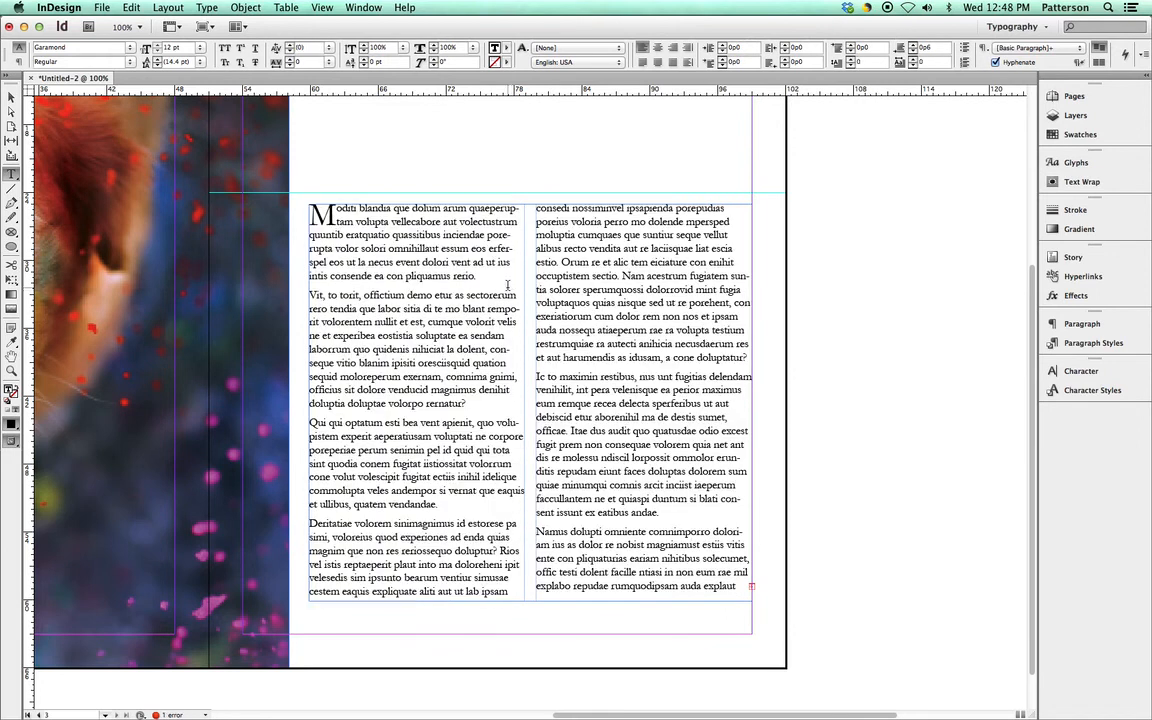
Step: Try aligning all the body text to the baseline grid, and turn the alignment off again
{"action": "left_click", "coordinate": [550, 560]}
{"action": "key", "text": "super+a"}
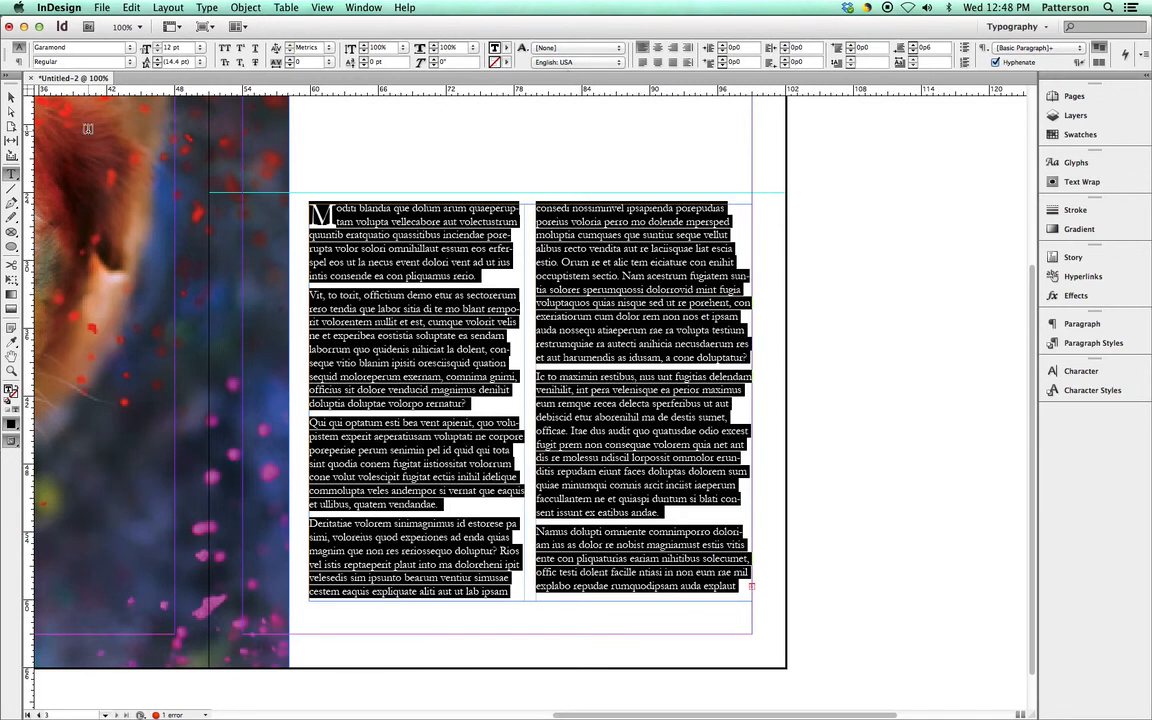
{"action": "left_click", "coordinate": [19, 61]}
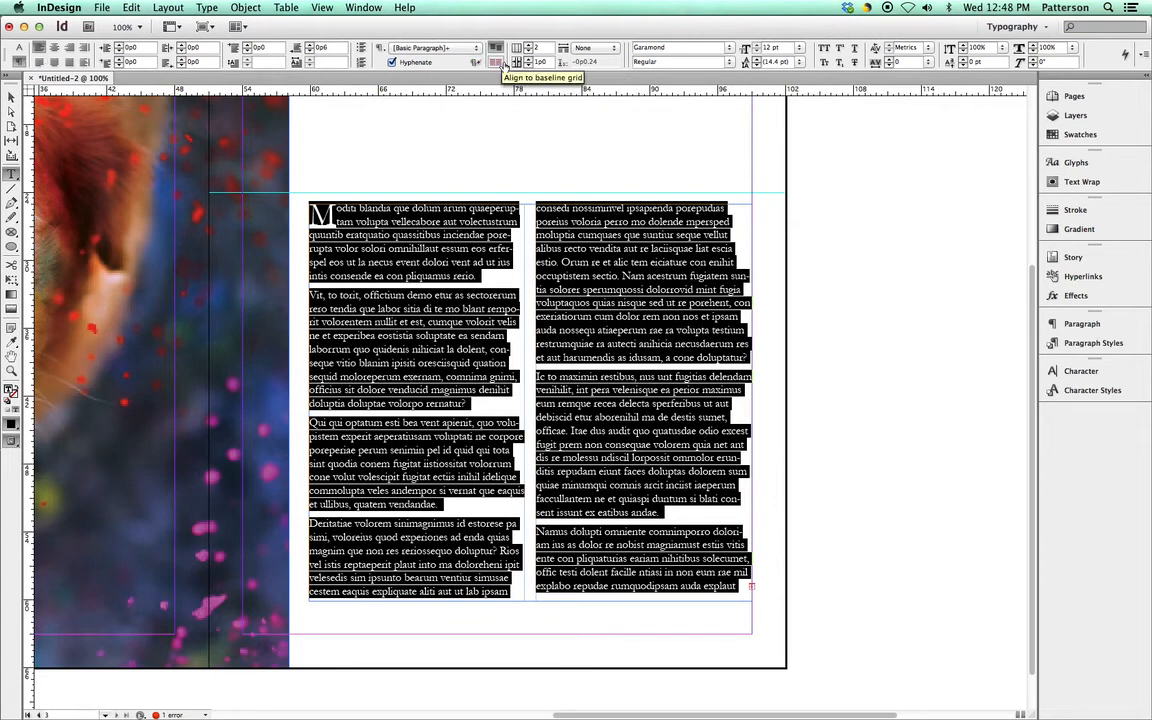
{"action": "left_click", "coordinate": [497, 63]}
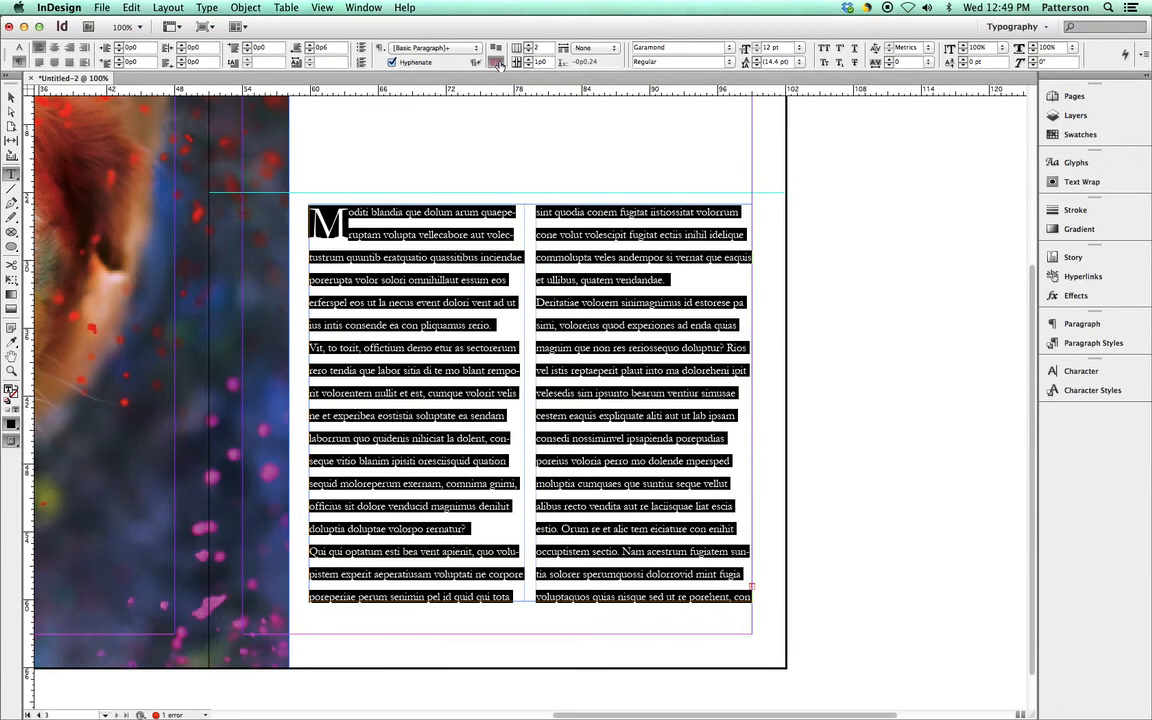
{"action": "left_click", "coordinate": [494, 50]}
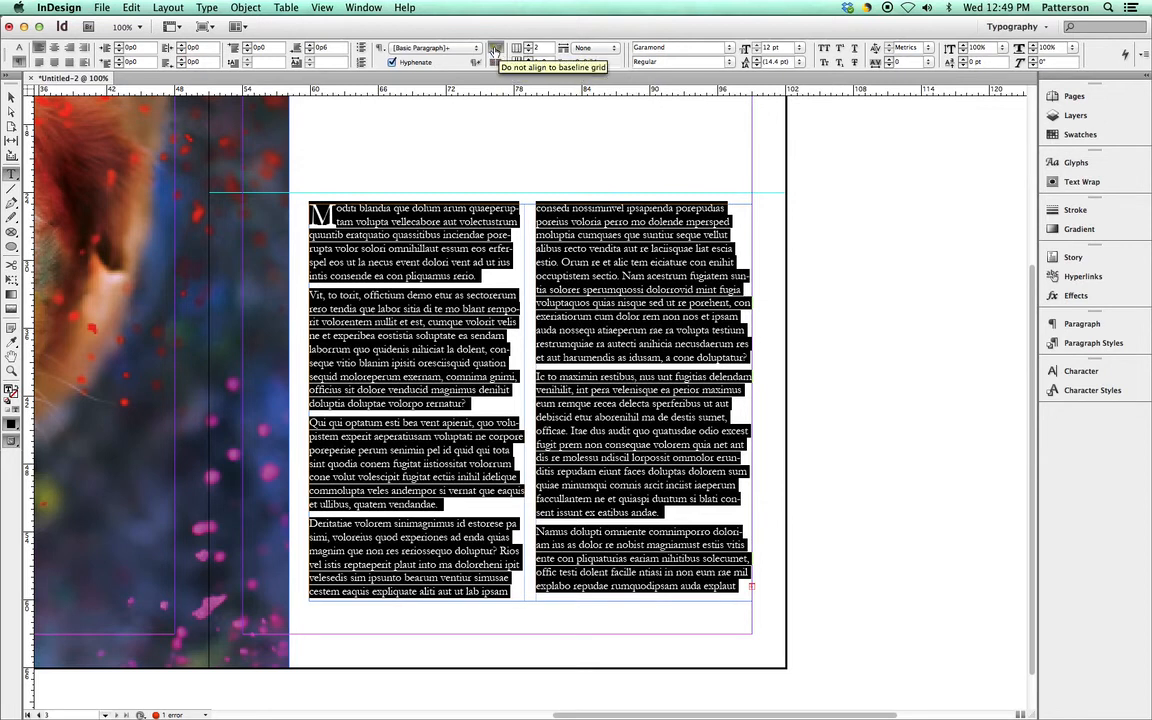
{"action": "left_click", "coordinate": [579, 350]}
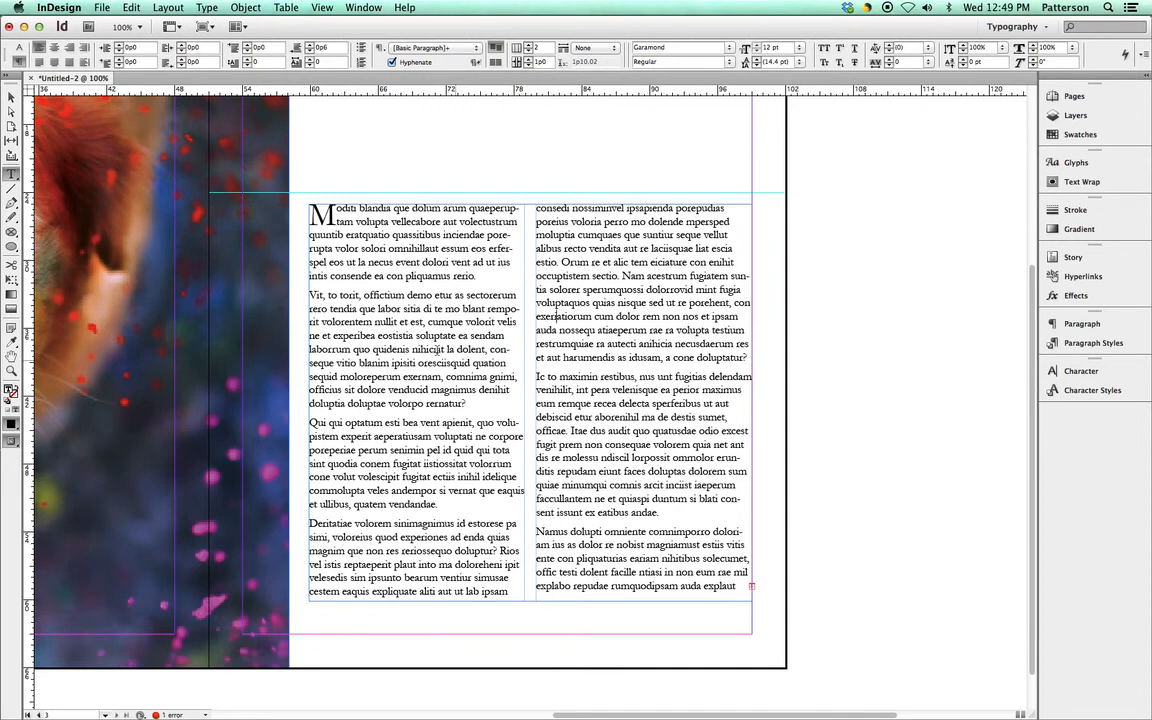
Step: Insert the subheading "BAXTER" as its own paragraph above the third body paragraph, which starts with "Qui qui optatum"
{"action": "scroll", "coordinate": [421, 334], "scroll_direction": "up", "scroll_amount": 3}
{"action": "scroll", "coordinate": [421, 334], "scroll_direction": "down", "scroll_amount": 3}
{"action": "left_click", "coordinate": [310, 422]}
{"action": "key", "text": "Return"}
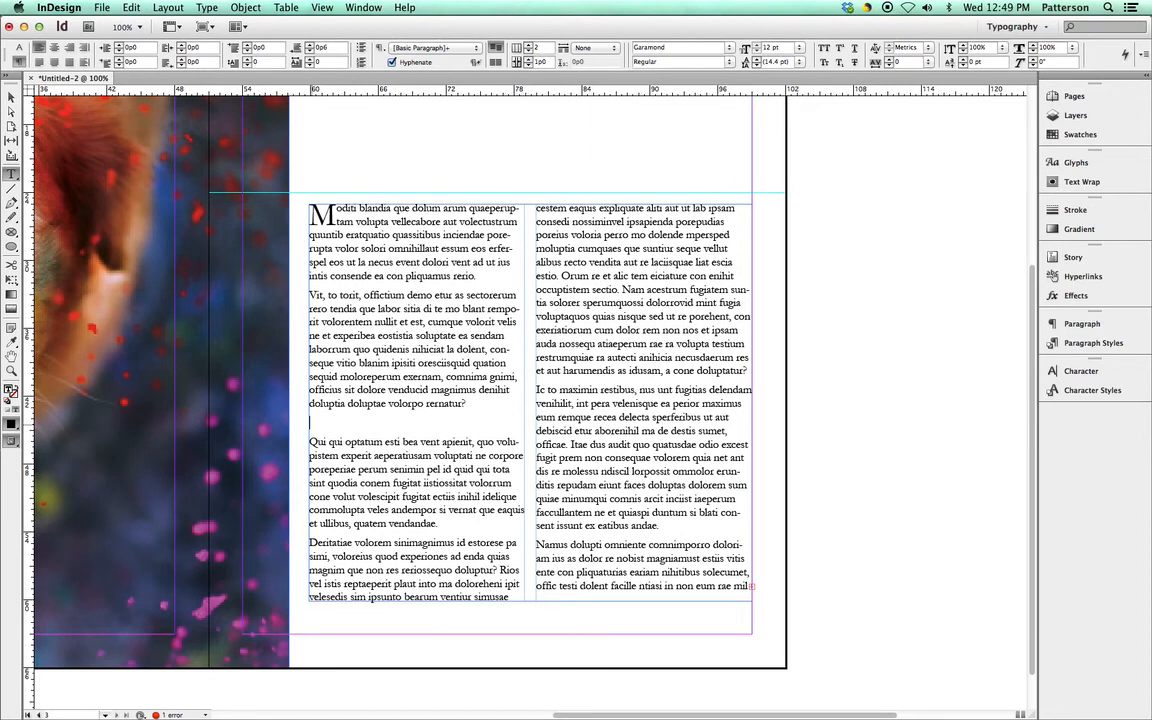
{"action": "type", "text": "BAXTER"}
Step: Color the BAXTER subheading with the C=0 M=100 Y=0 K=0 swatch and change its font to Arial
{"action": "double_click", "coordinate": [322, 422]}
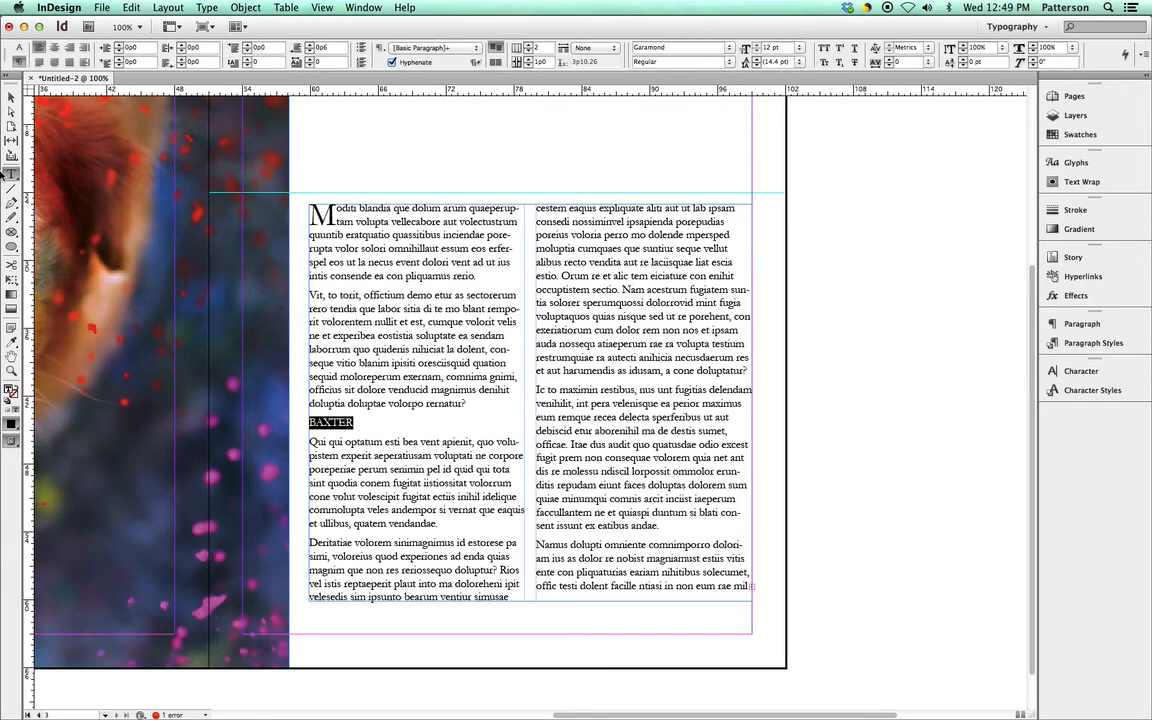
{"action": "left_click", "coordinate": [18, 47]}
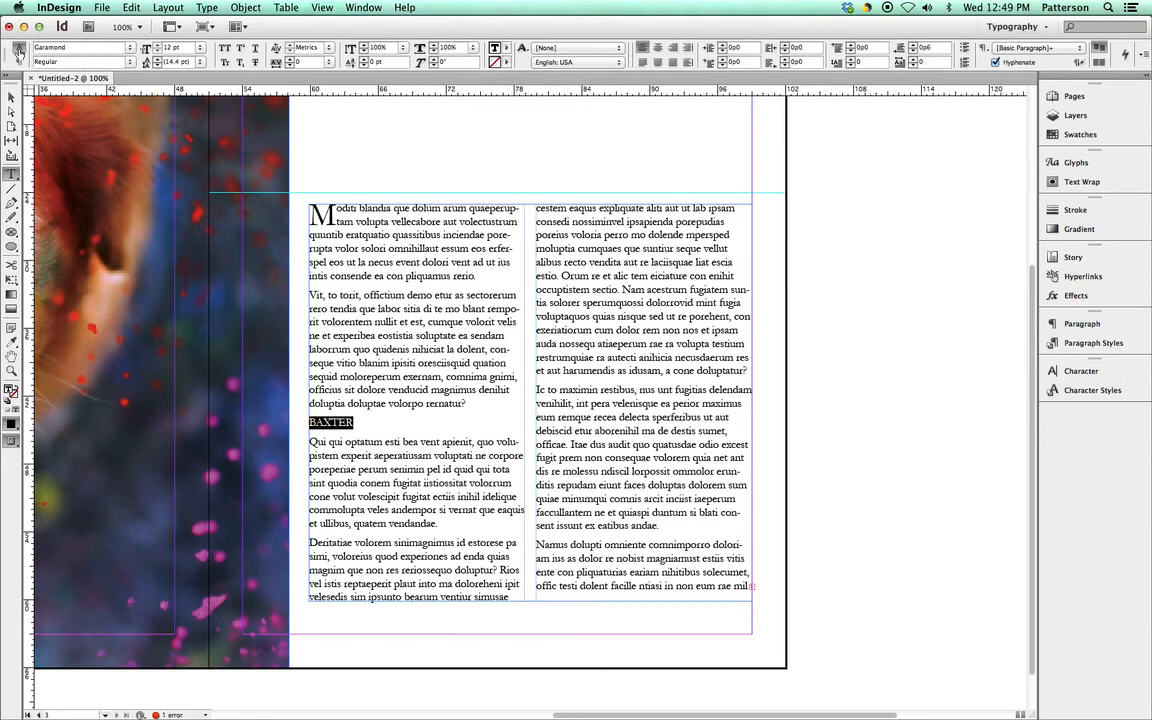
{"action": "left_click", "coordinate": [513, 62]}
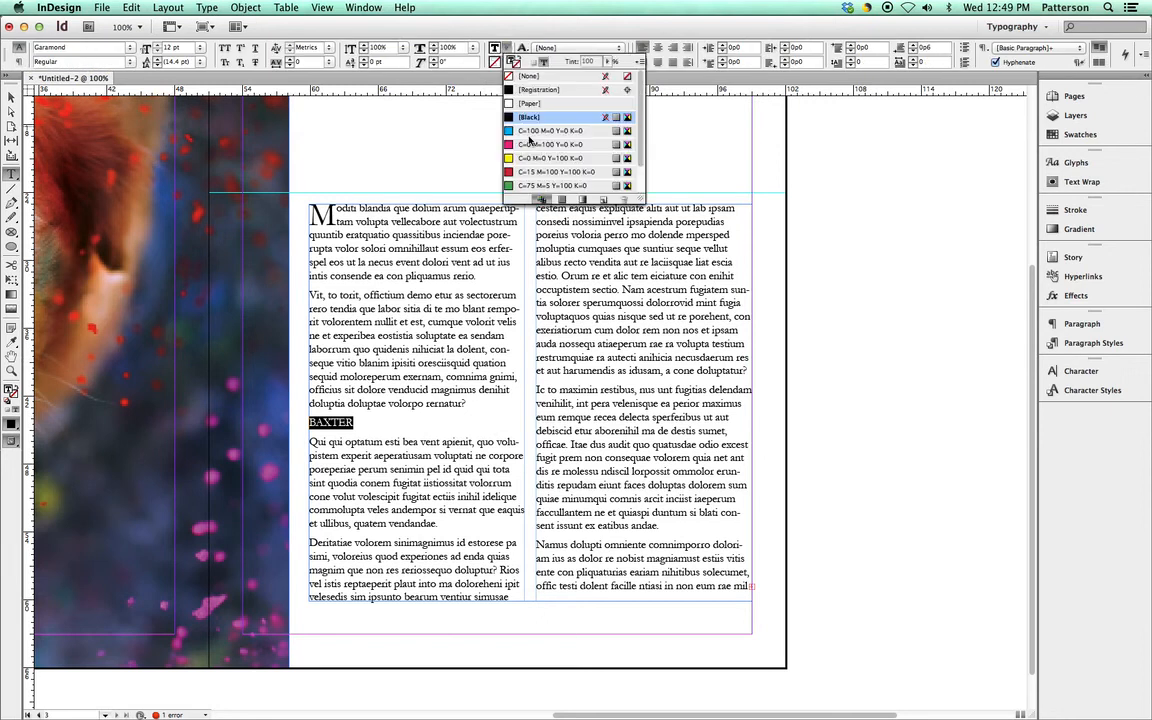
{"action": "left_click", "coordinate": [511, 145]}
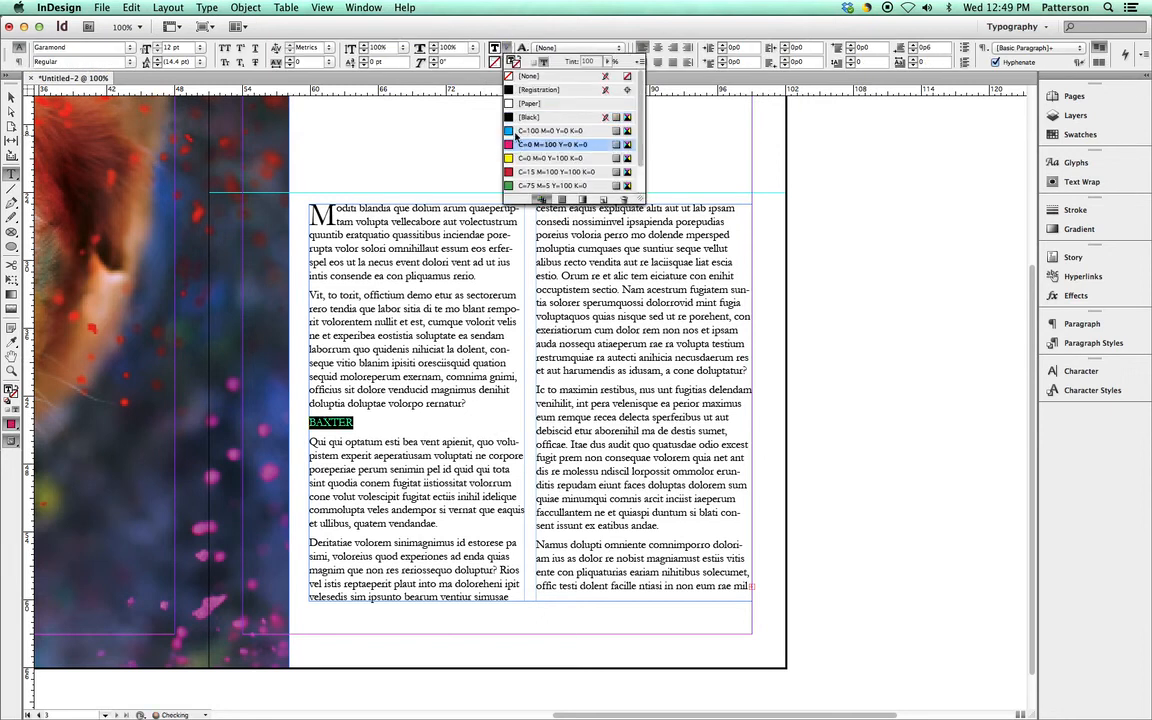
{"action": "left_click", "coordinate": [131, 47]}
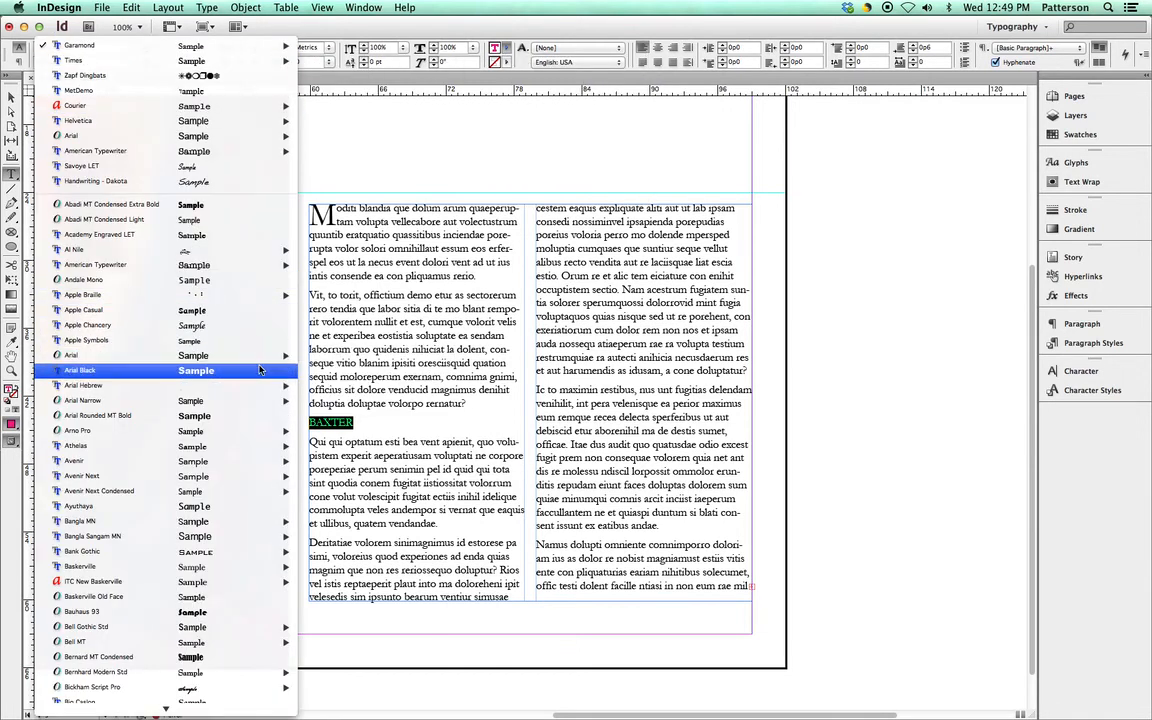
{"action": "left_click", "coordinate": [322, 358]}
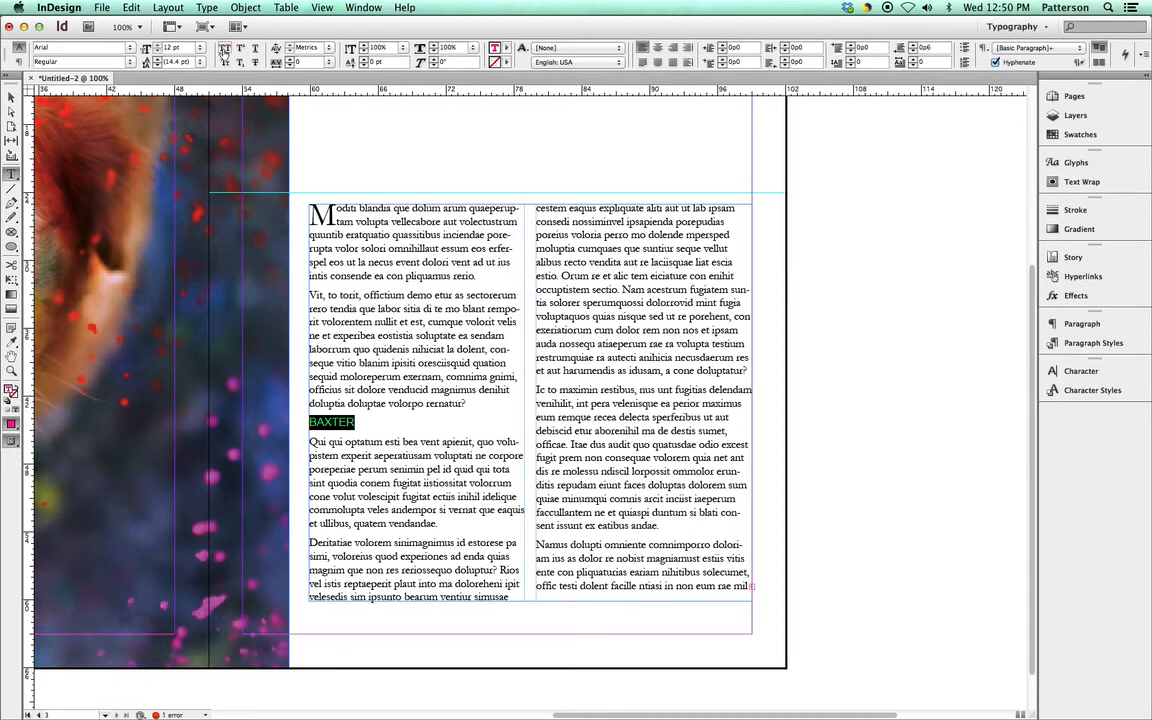
Step: Set the BAXTER subheading's font size to 14 pt
{"action": "left_click", "coordinate": [201, 47]}
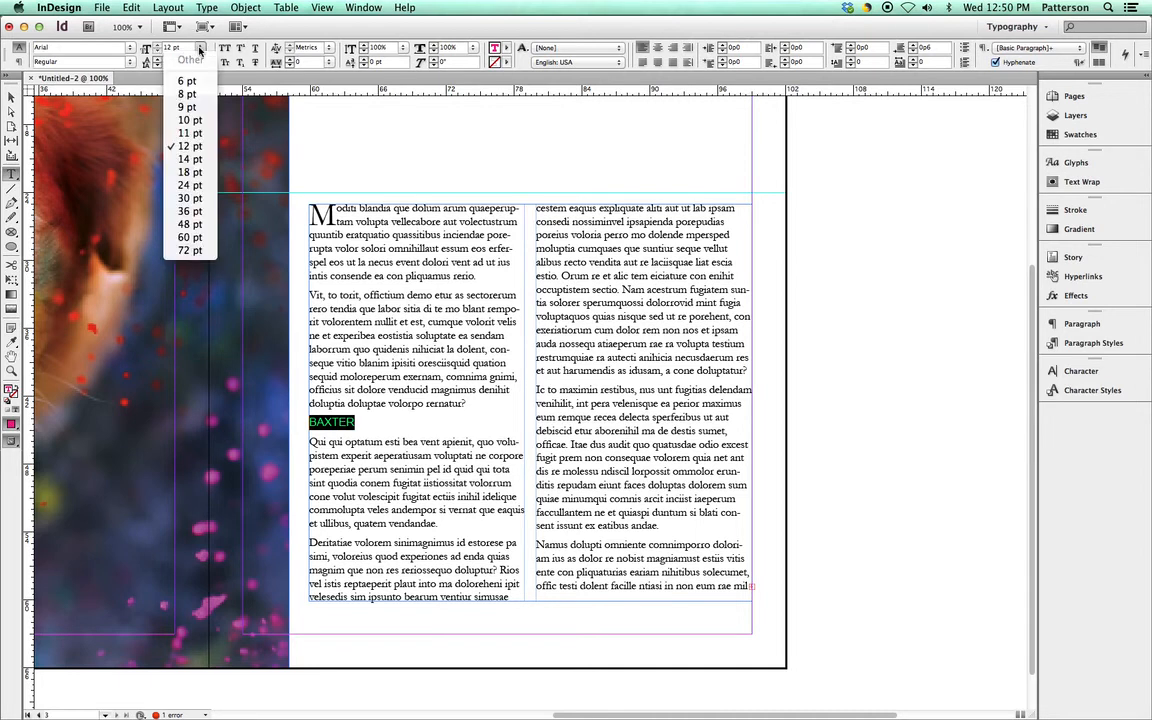
{"action": "left_click", "coordinate": [190, 159]}
{"action": "left_click", "coordinate": [380, 433]}
{"action": "left_click_drag", "start_coordinate": [369, 438], "coordinate": [311, 422]}
{"action": "left_click", "coordinate": [361, 429]}
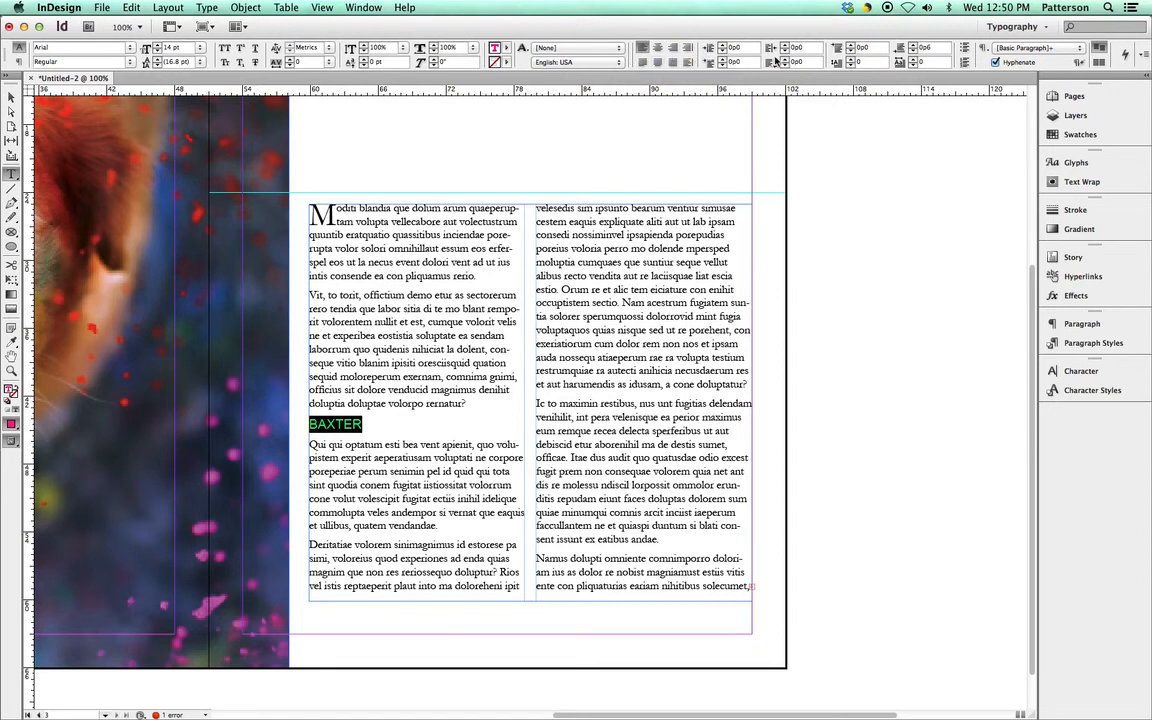
{"action": "left_click", "coordinate": [328, 392]}
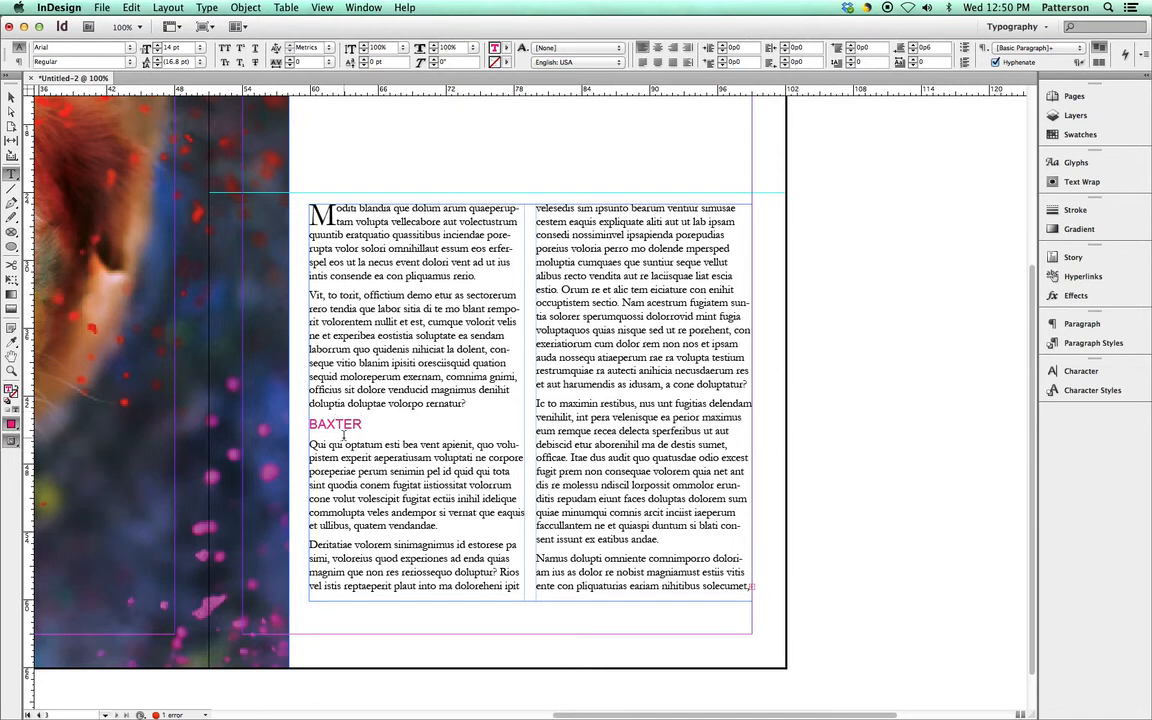
Step: Set the space after the BAXTER subheading to 0 so it sits directly above its paragraph
{"action": "left_click_drag", "start_coordinate": [362, 424], "coordinate": [298, 426]}
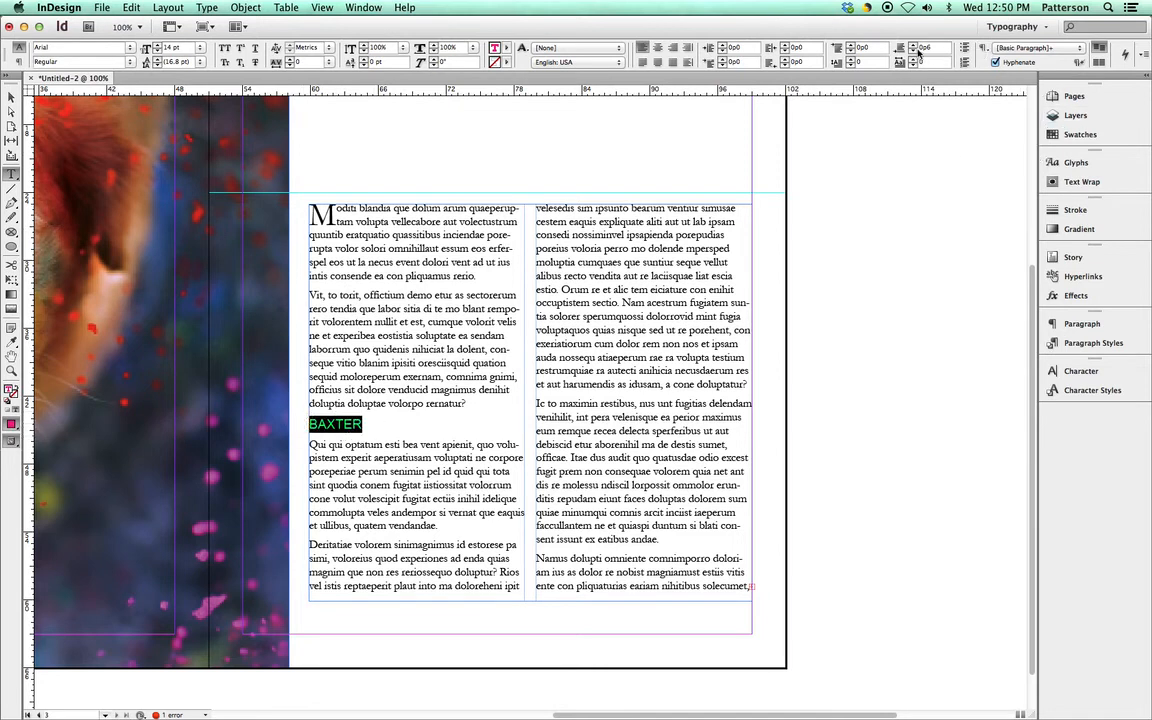
{"action": "left_click", "coordinate": [918, 48]}
{"action": "type", "text": "0"}
{"action": "left_click", "coordinate": [494, 437]}
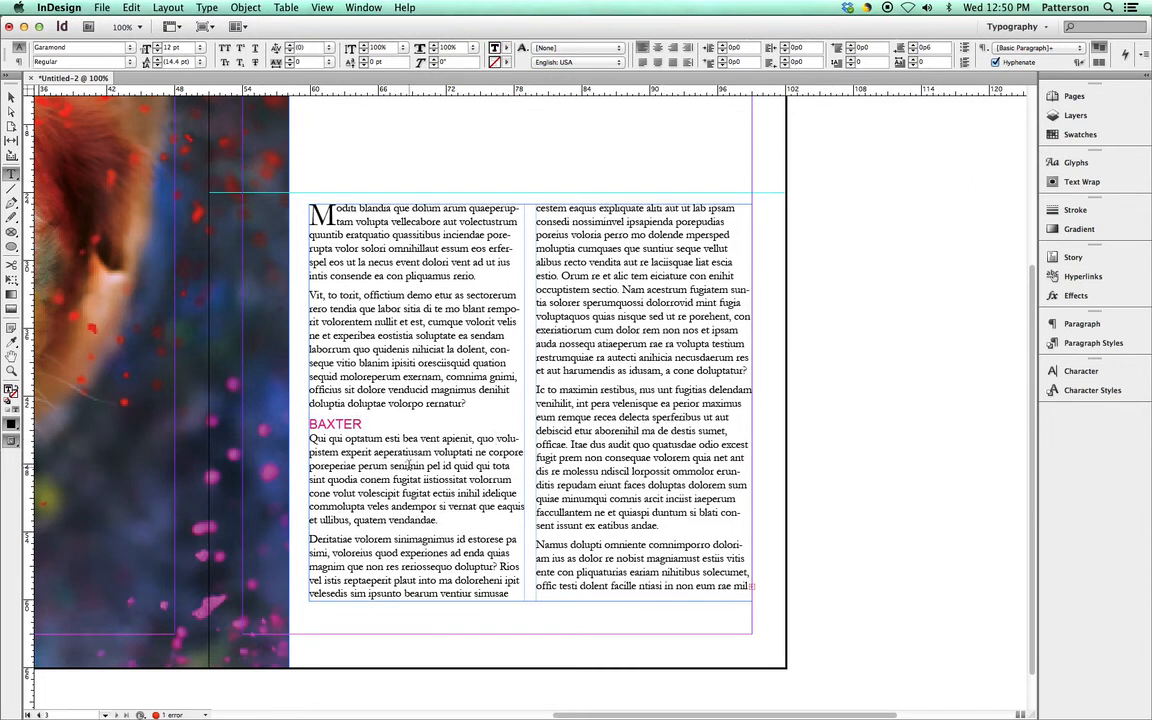
Step: Add the word "Over" in a new text frame at the right page's top margin, and shrink the frame closely around it
{"action": "scroll", "coordinate": [472, 437], "scroll_direction": "up", "scroll_amount": 3}
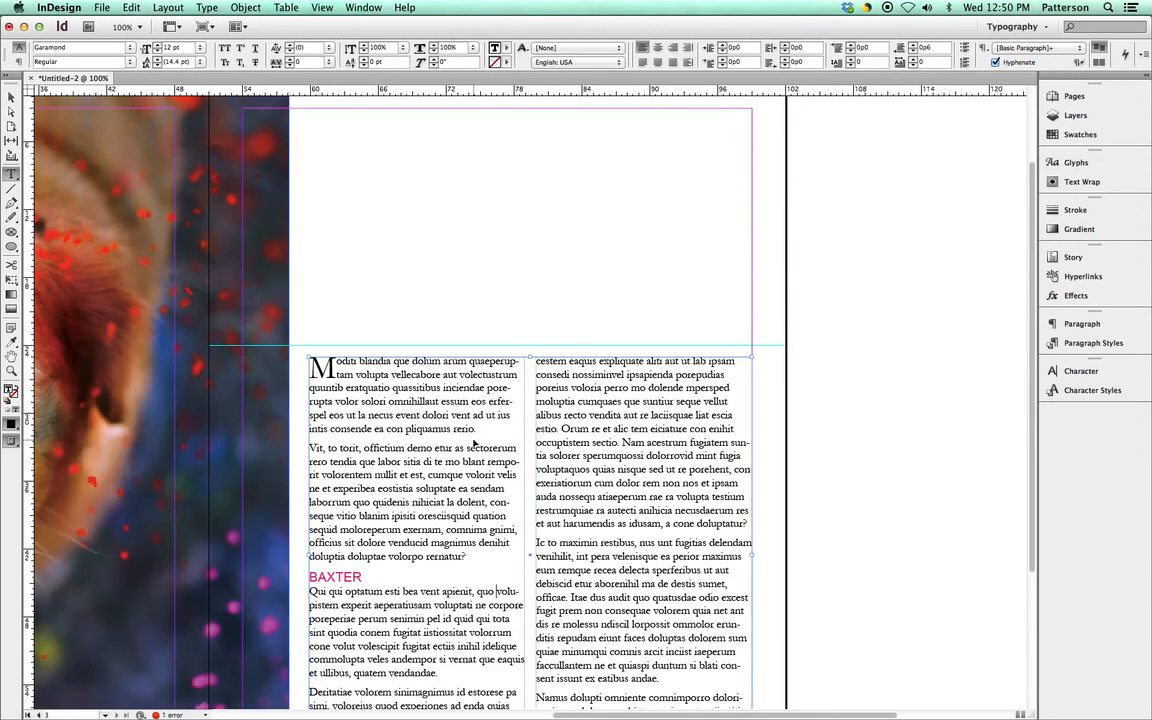
{"action": "scroll", "coordinate": [474, 443], "scroll_direction": "down", "scroll_amount": 1}
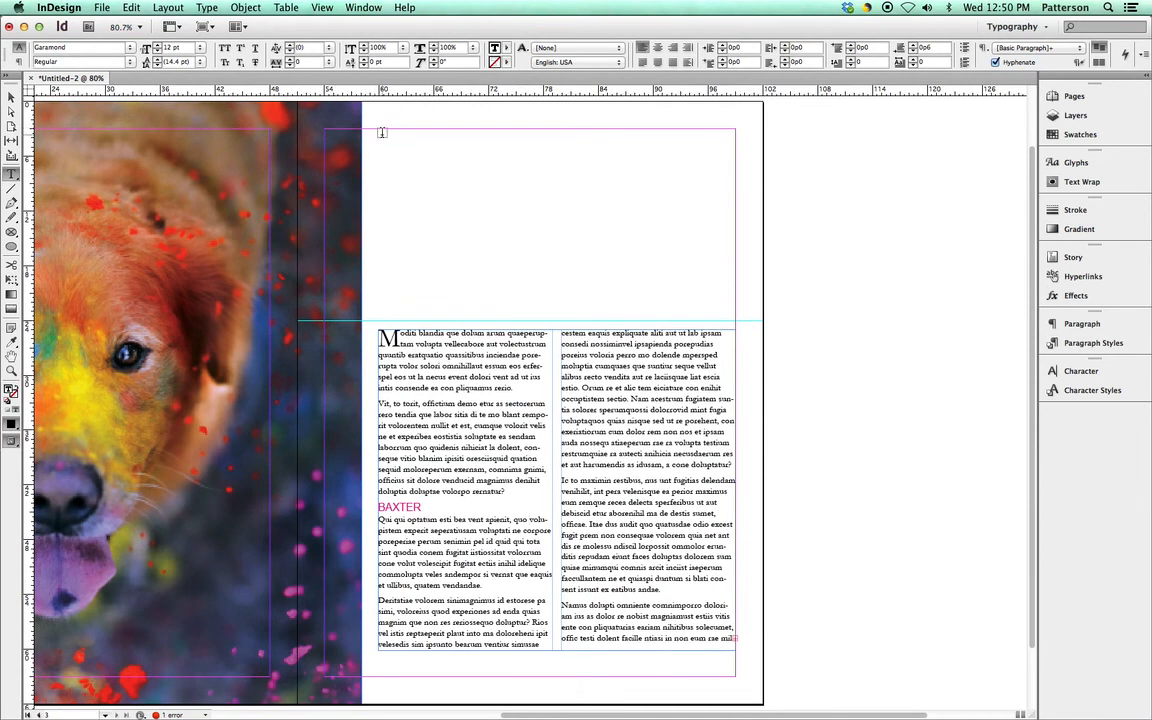
{"action": "left_click_drag", "start_coordinate": [383, 130], "coordinate": [516, 196]}
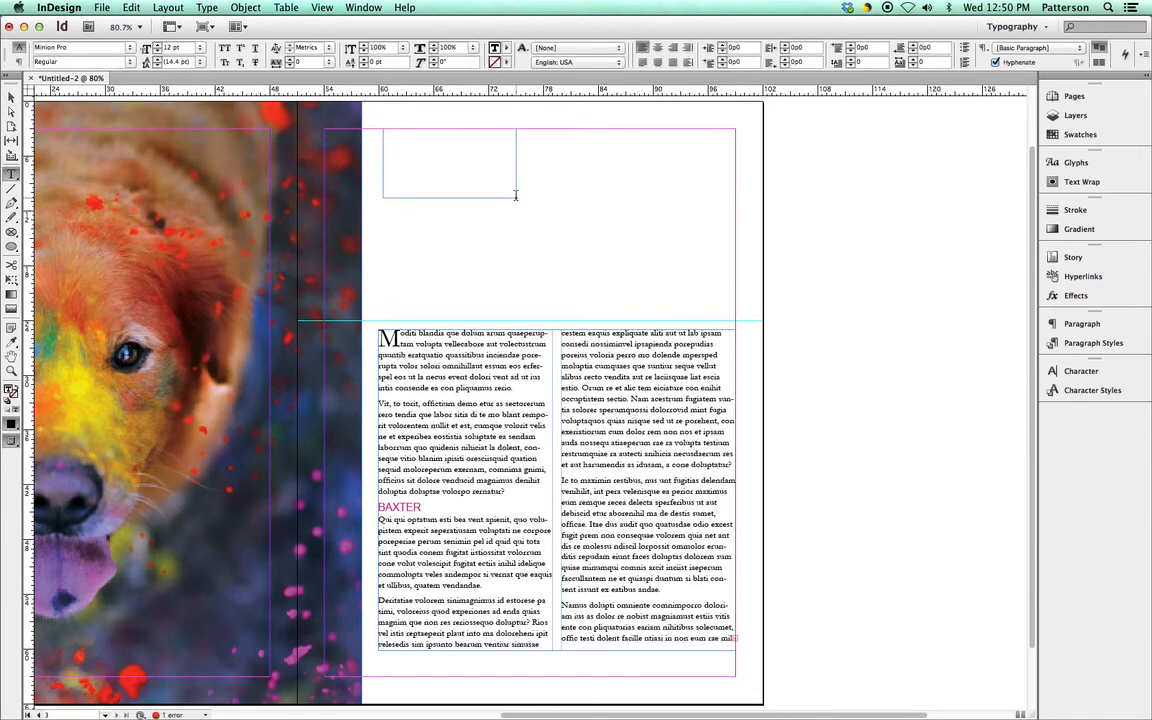
{"action": "type", "text": "Over"}
{"action": "left_click", "coordinate": [12, 99]}
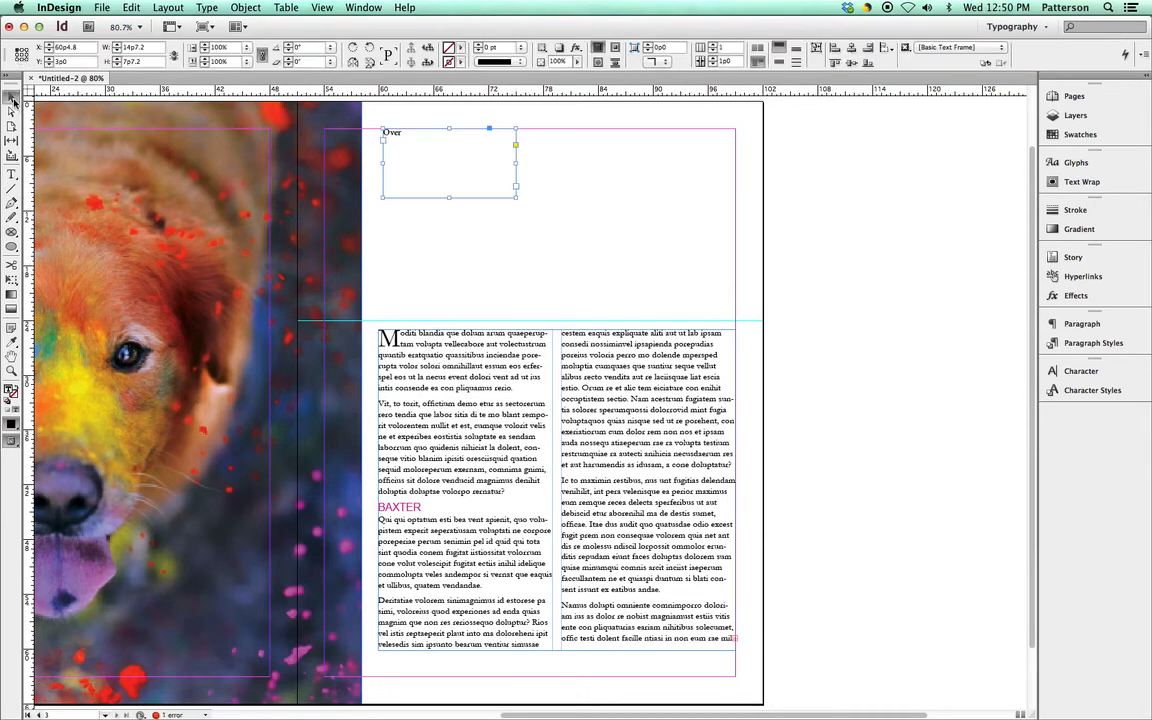
{"action": "left_click_drag", "start_coordinate": [516, 198], "coordinate": [410, 141]}
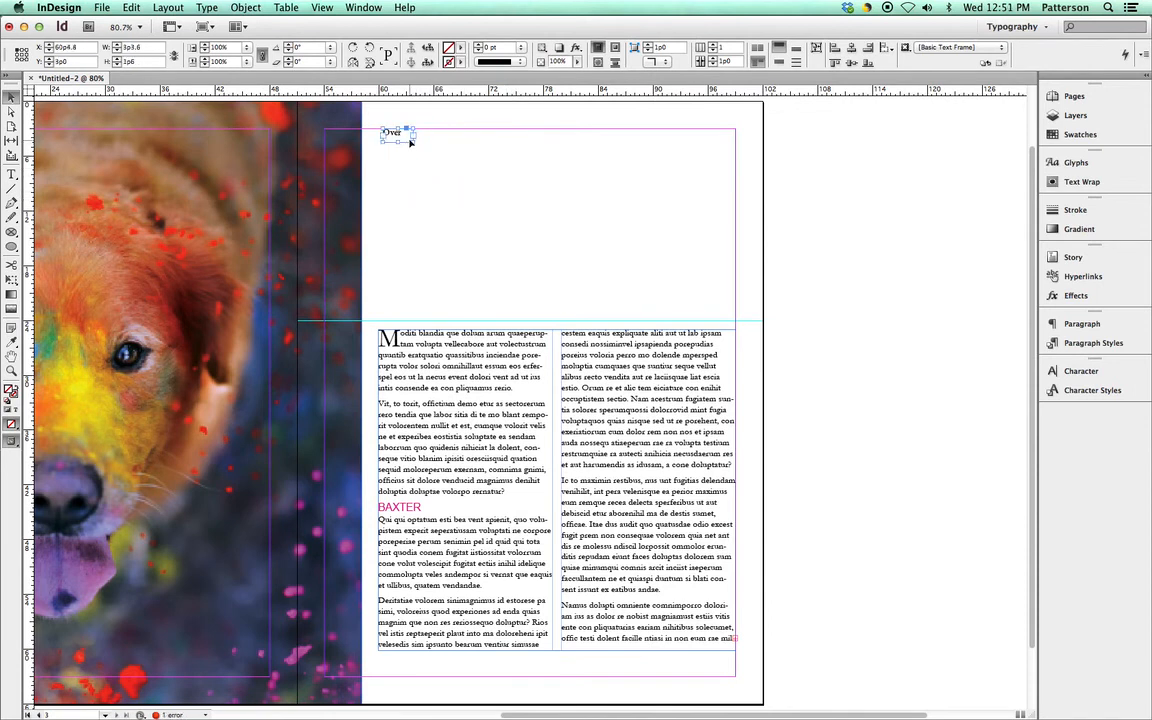
Step: Set the word "Over" to 72 pt and enlarge its frame to about 12p9.6 by 5p4.8 to fit the text
{"action": "double_click", "coordinate": [400, 135]}
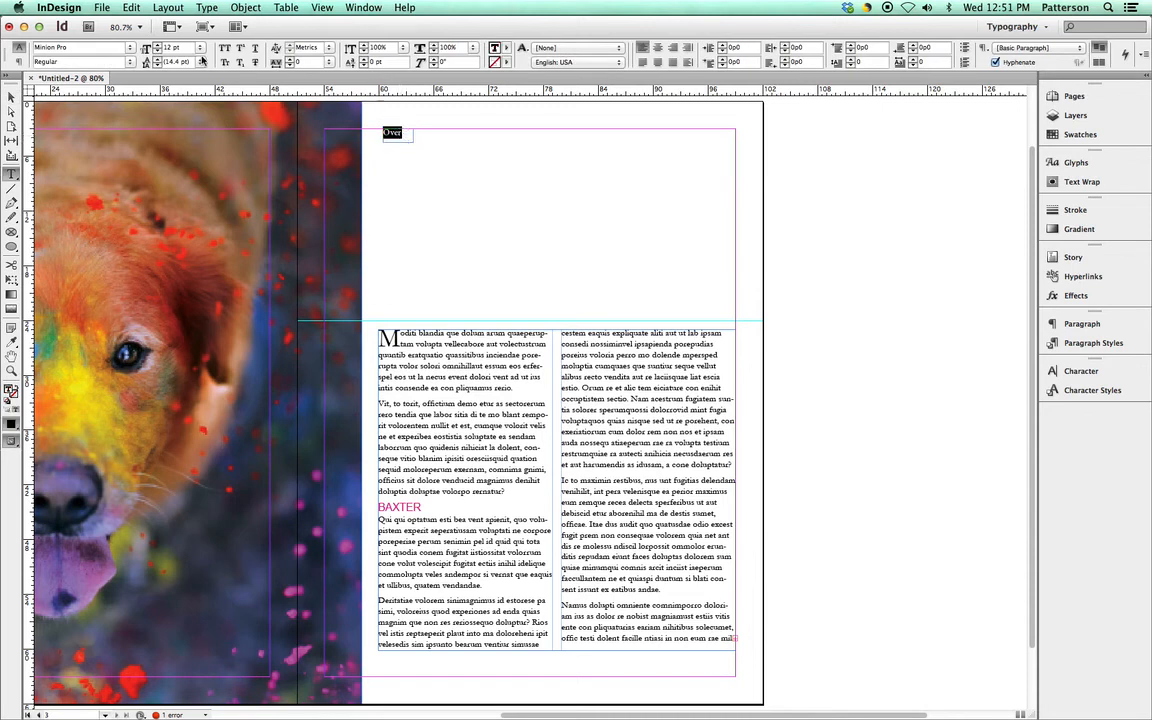
{"action": "left_click", "coordinate": [198, 48]}
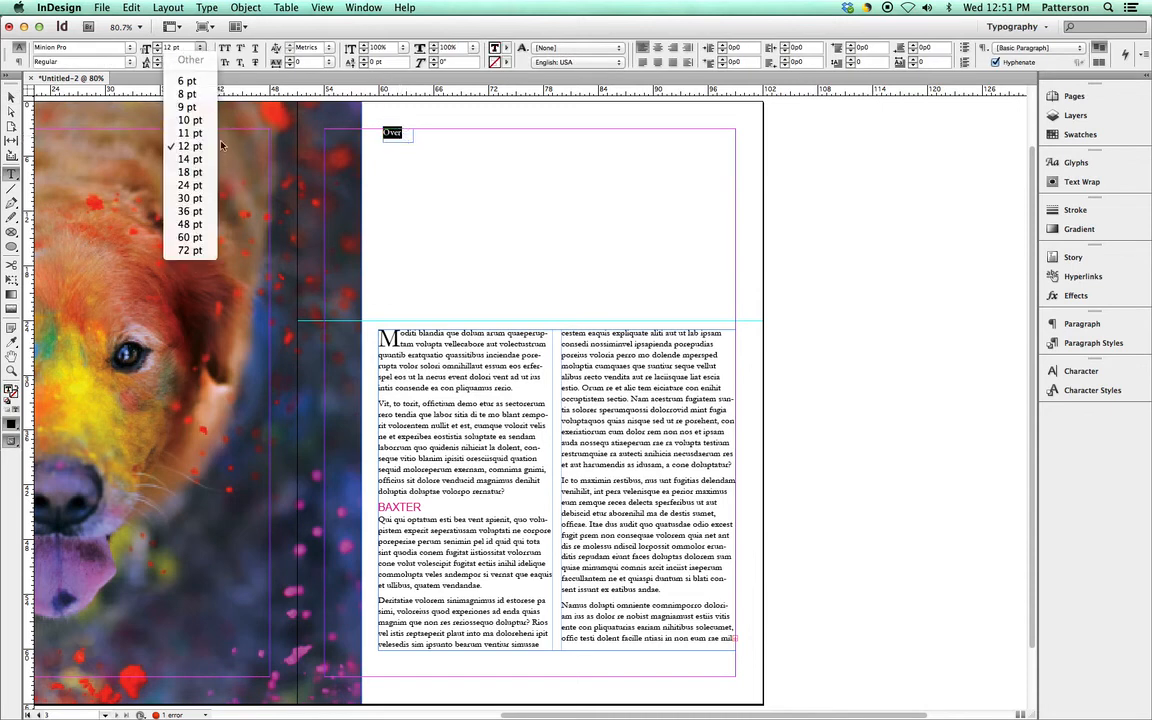
{"action": "left_click", "coordinate": [185, 250]}
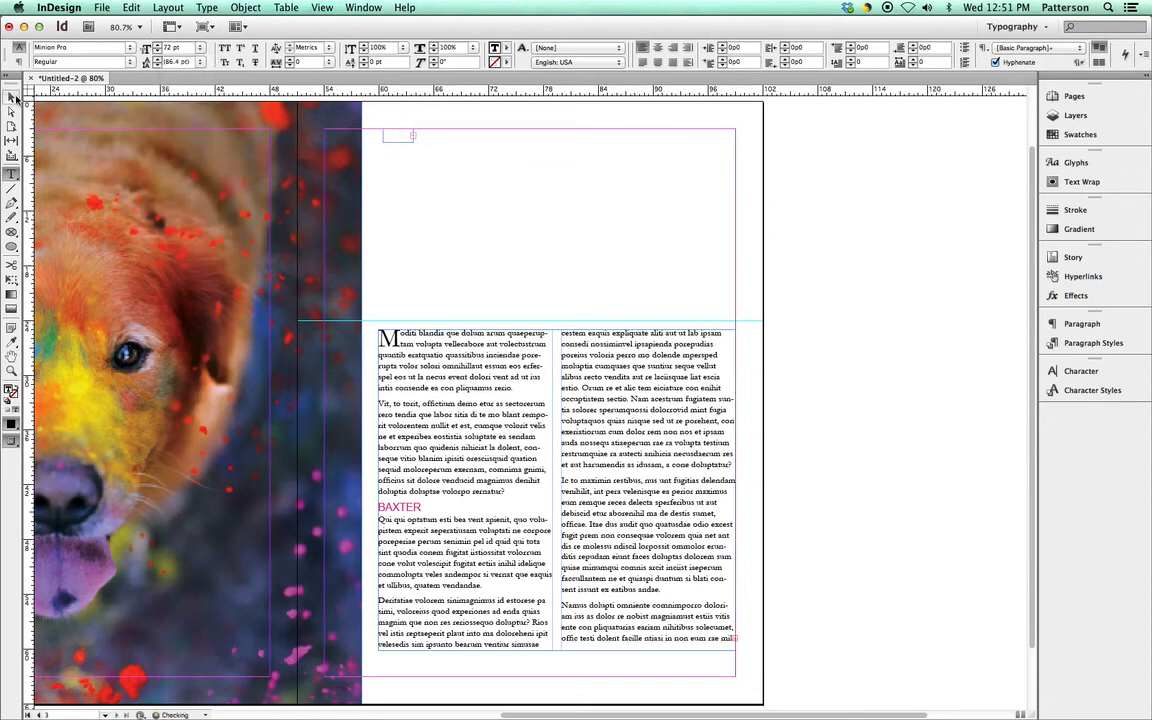
{"action": "key", "text": "Escape"}
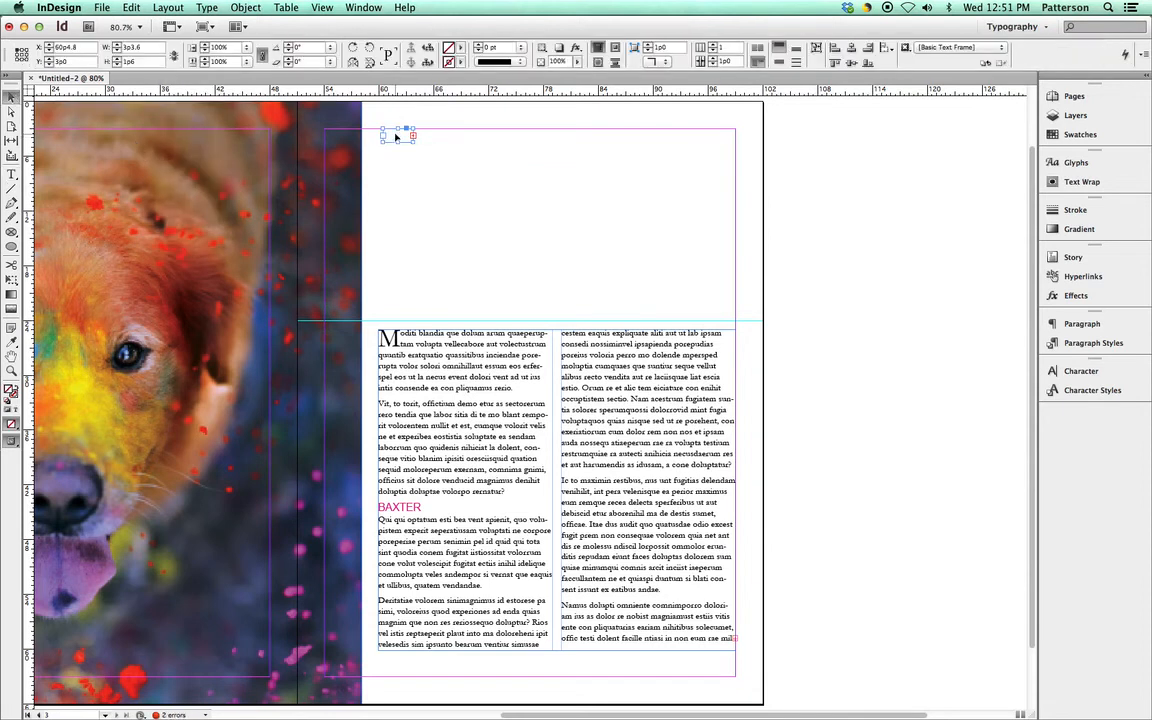
{"action": "left_click_drag", "start_coordinate": [415, 142], "coordinate": [505, 175]}
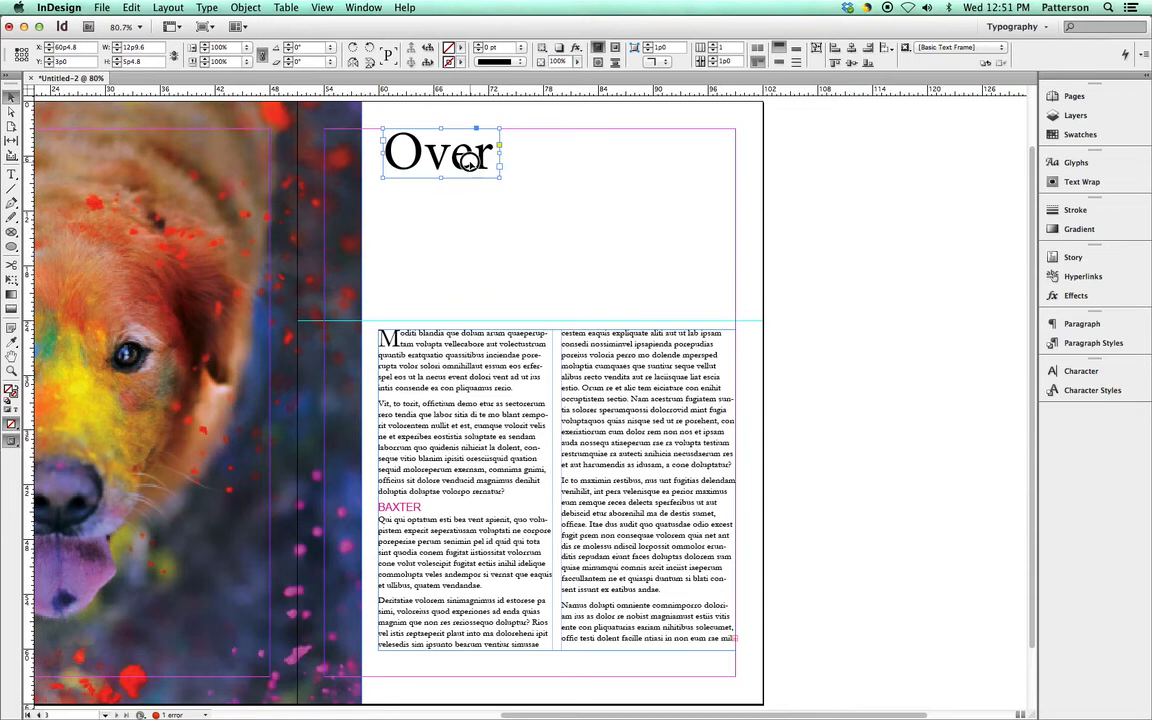
Step: Move the "Over" frame so it overlaps the photo's edge, and color its text with the C=100 M=0 Y=0 K=0 swatch
{"action": "left_click_drag", "start_coordinate": [459, 169], "coordinate": [424, 175]}
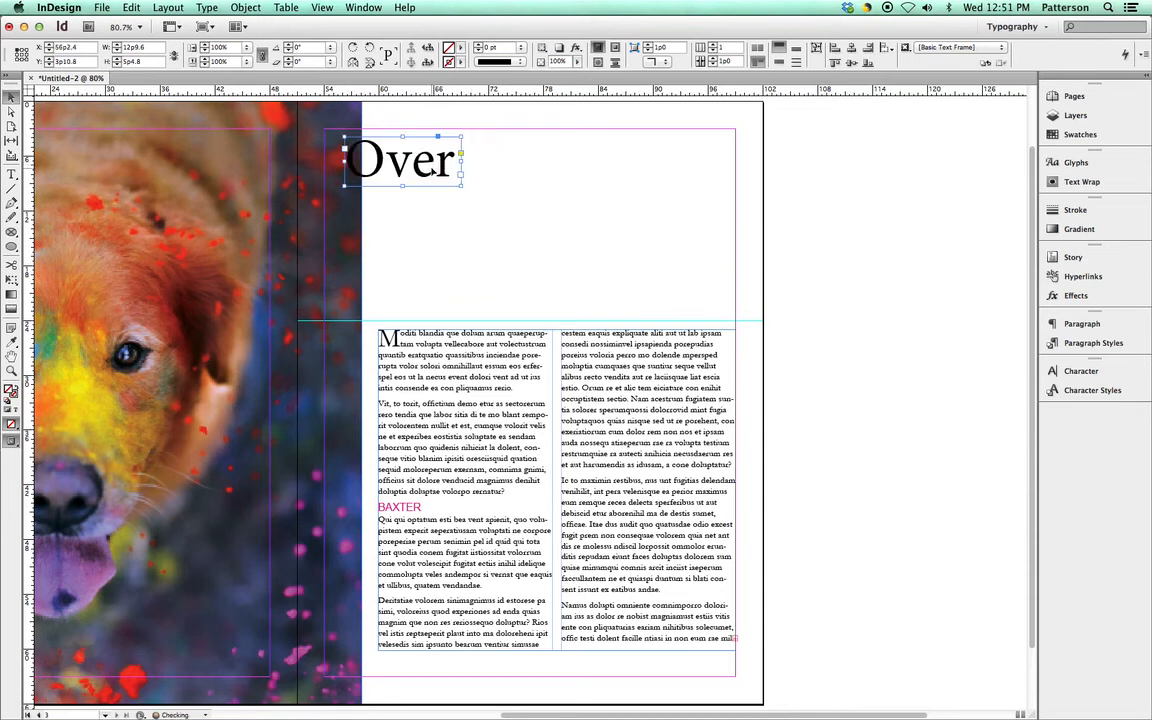
{"action": "double_click", "coordinate": [414, 168]}
{"action": "double_click", "coordinate": [415, 168]}
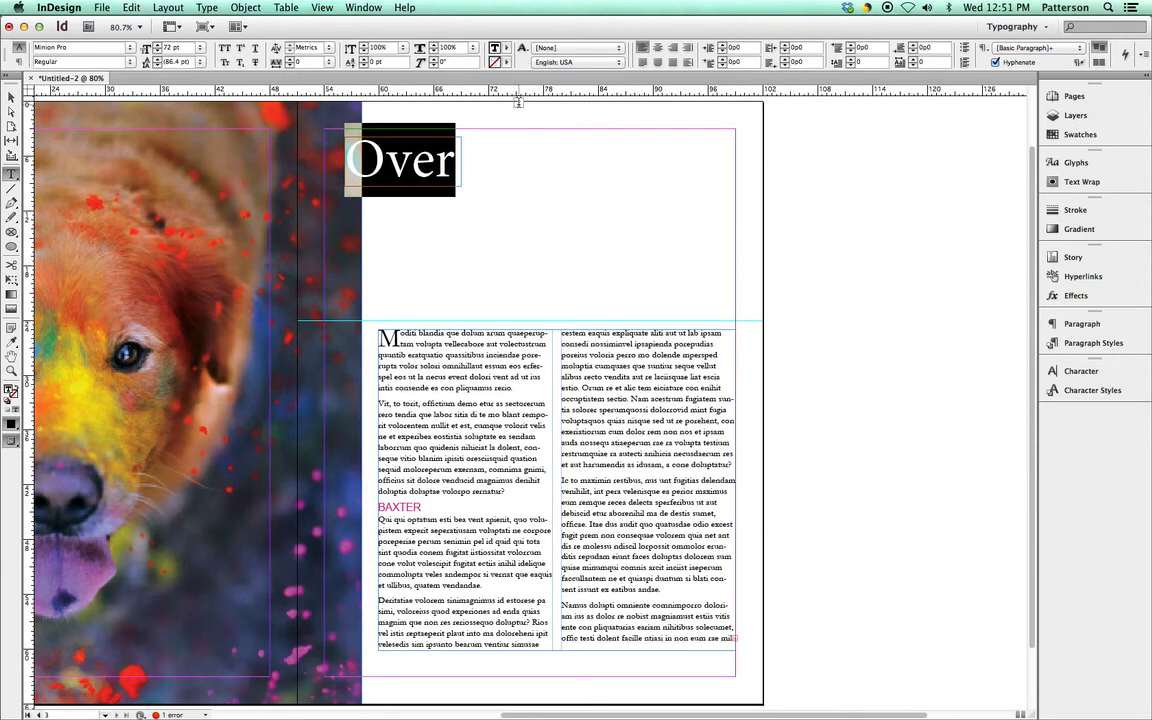
{"action": "left_click", "coordinate": [506, 47]}
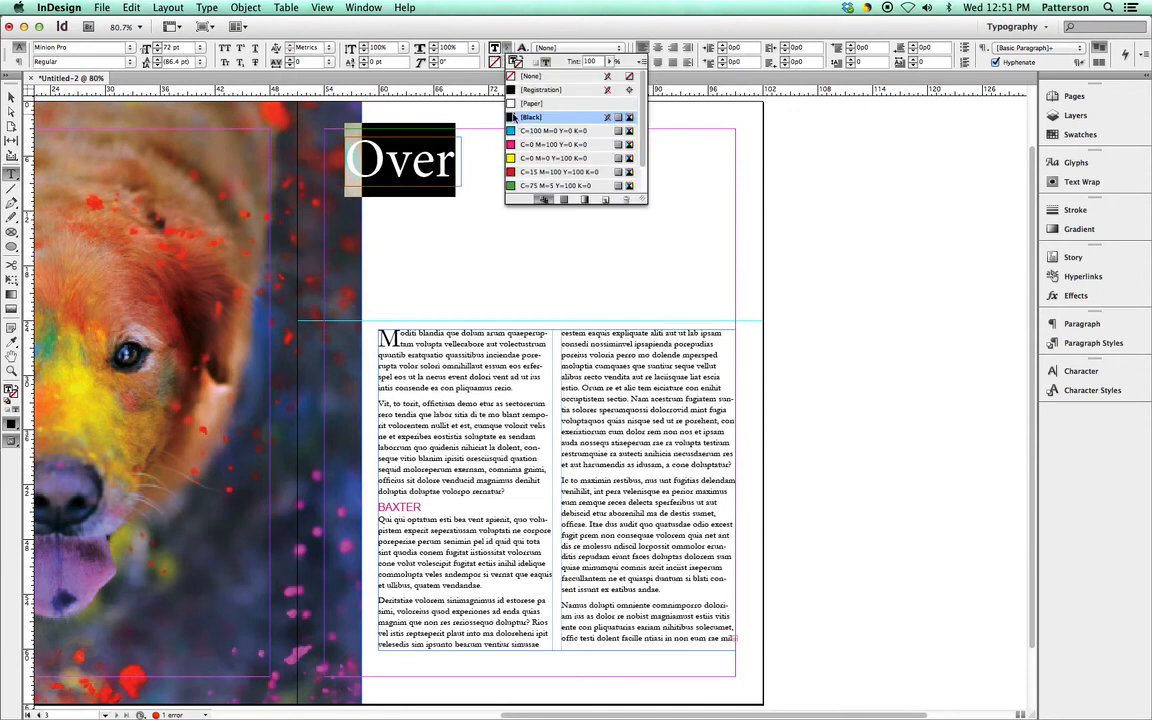
{"action": "left_click", "coordinate": [512, 131]}
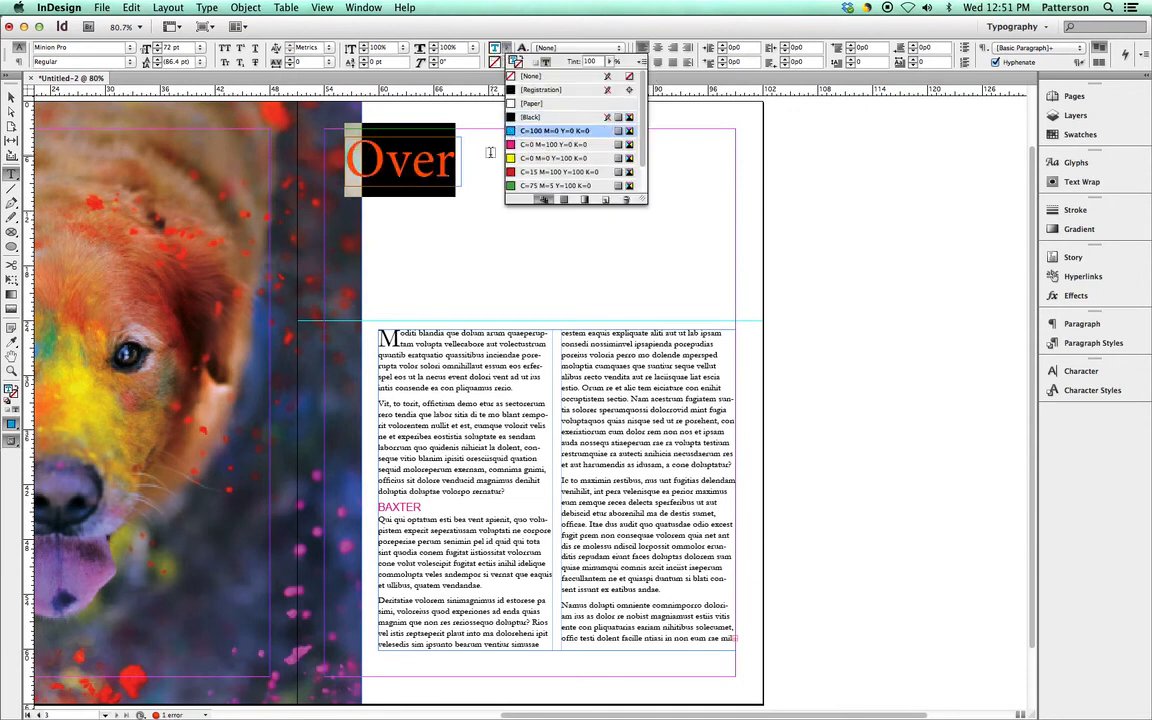
Step: Move the "Over" frame to the page's top edge at the fold and scale it with its text to about 34p5 by 14p6
{"action": "left_click", "coordinate": [12, 96]}
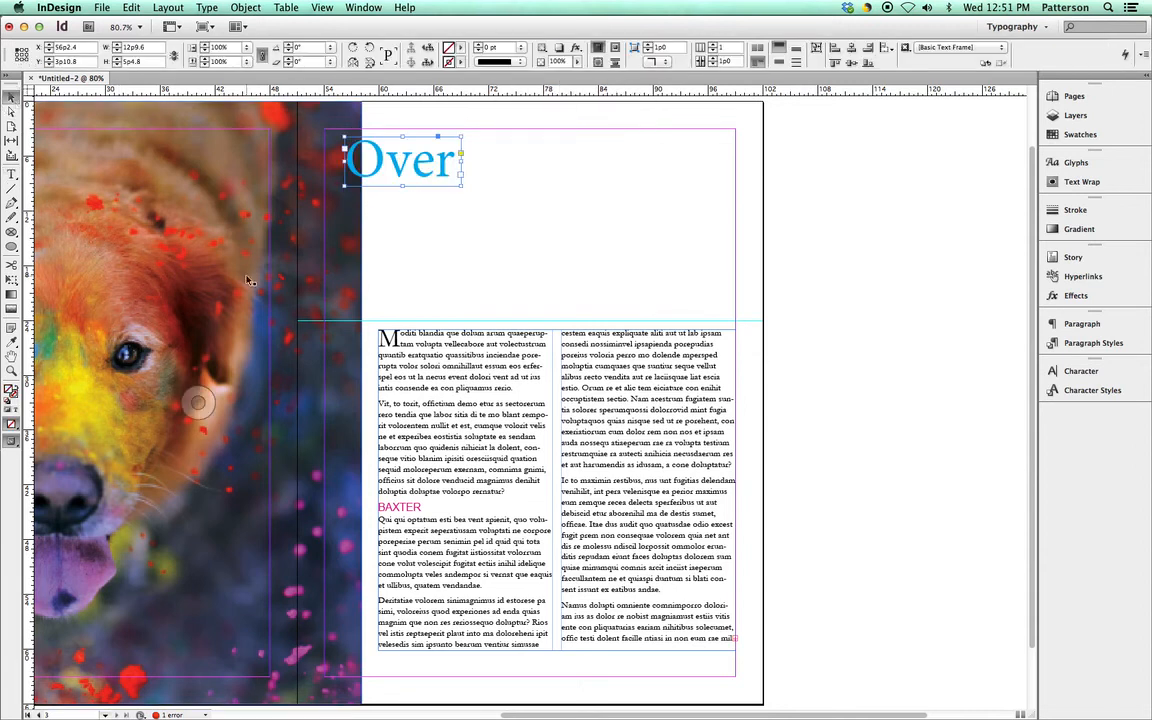
{"action": "left_click_drag", "start_coordinate": [412, 160], "coordinate": [373, 137]}
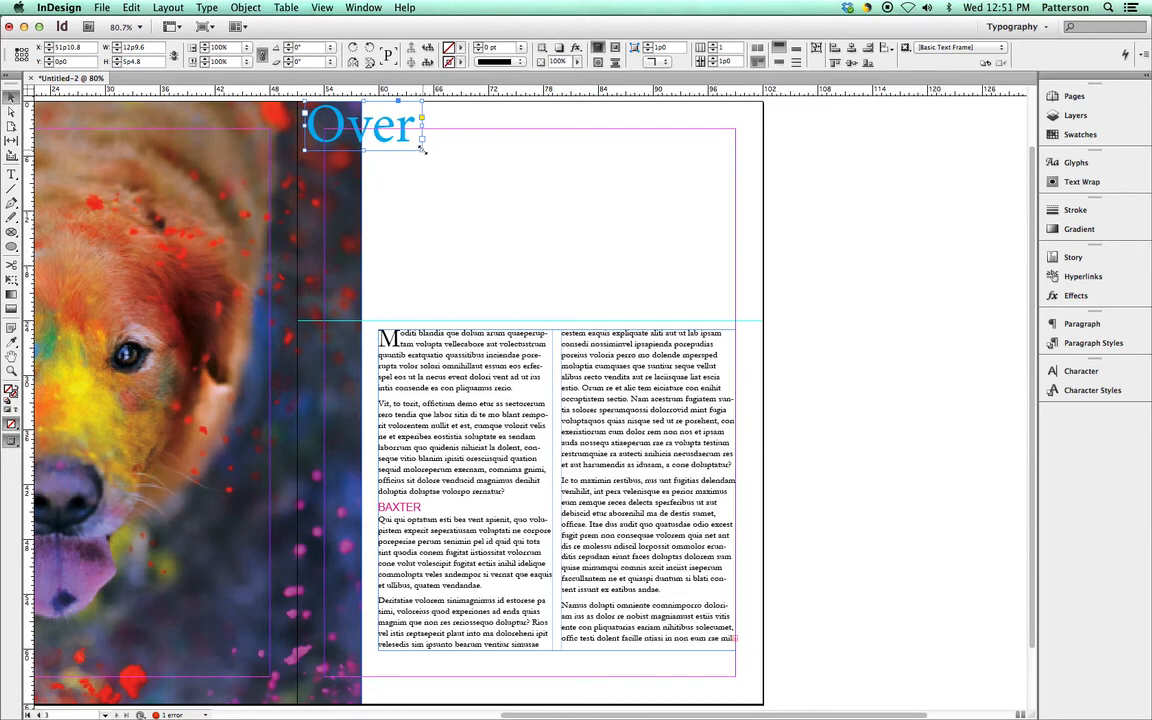
{"action": "left_click_drag", "start_coordinate": [422, 146], "coordinate": [525, 232]}
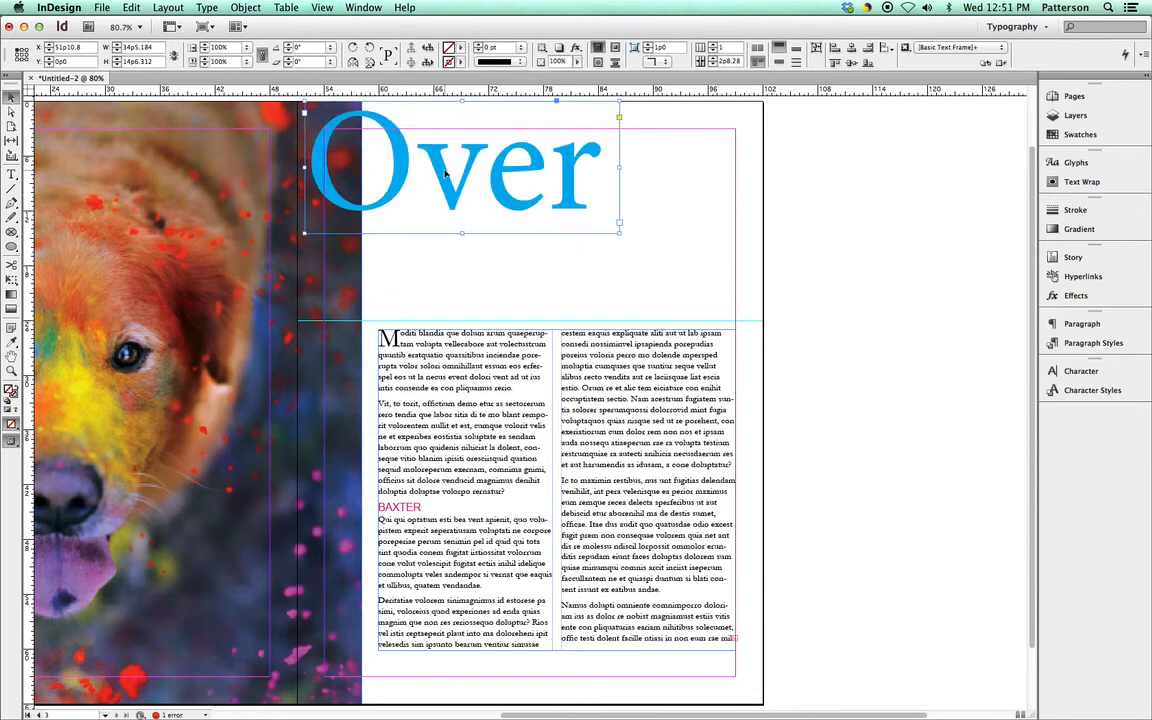
Step: Nudge the enlarged "Over" frame up and left to about X 50p9.8, Y -1p0.4, so the O overlaps the photo
{"action": "left_click_drag", "start_coordinate": [449, 182], "coordinate": [446, 176]}
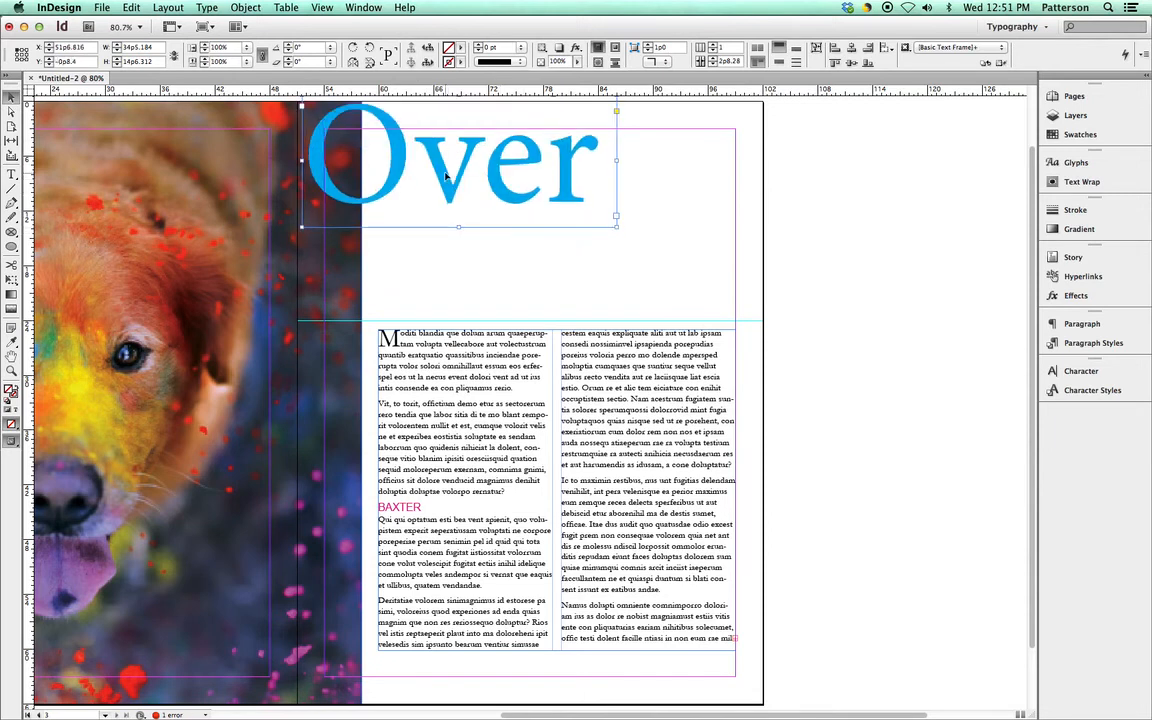
{"action": "key", "text": "Up"}
{"action": "key", "text": "Up"}
{"action": "key", "text": "Up"}
{"action": "key", "text": "Up"}
{"action": "key", "text": "Left"}
{"action": "key", "text": "Left"}
{"action": "key", "text": "Left"}
{"action": "key", "text": "Left"}
{"action": "key", "text": "Left"}
{"action": "key", "text": "Left"}
{"action": "key", "text": "Left"}
{"action": "key", "text": "Left"}
{"action": "key", "text": "Left"}
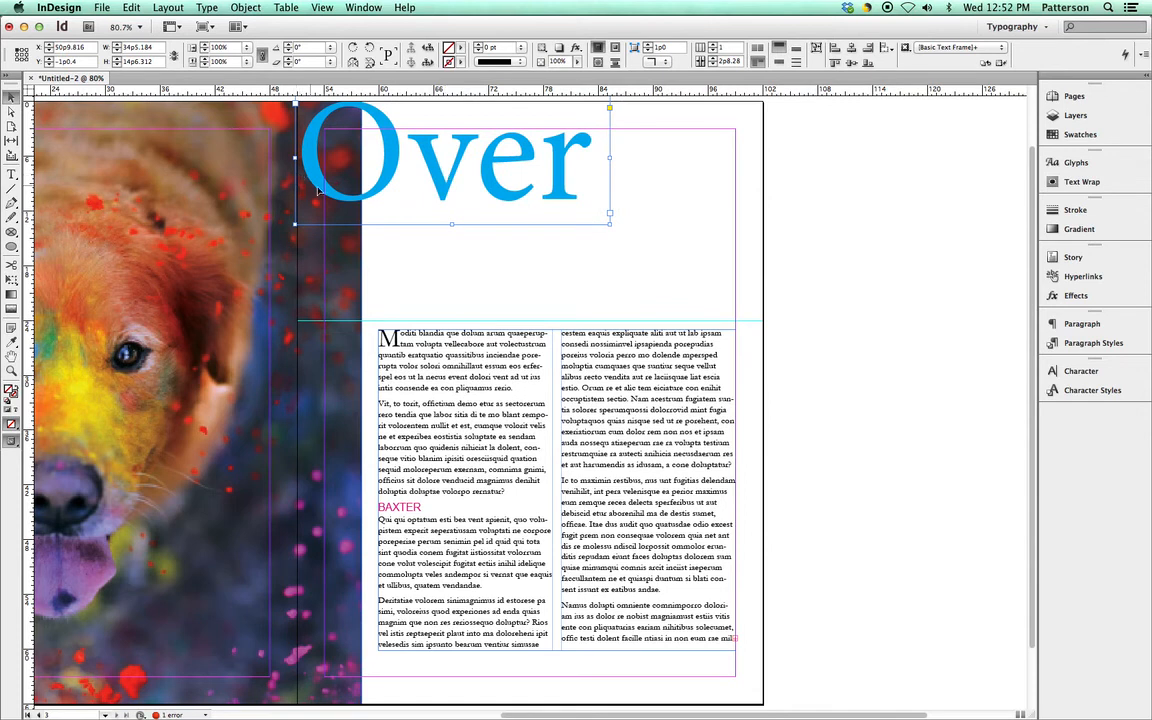
{"action": "left_click", "coordinate": [662, 208]}
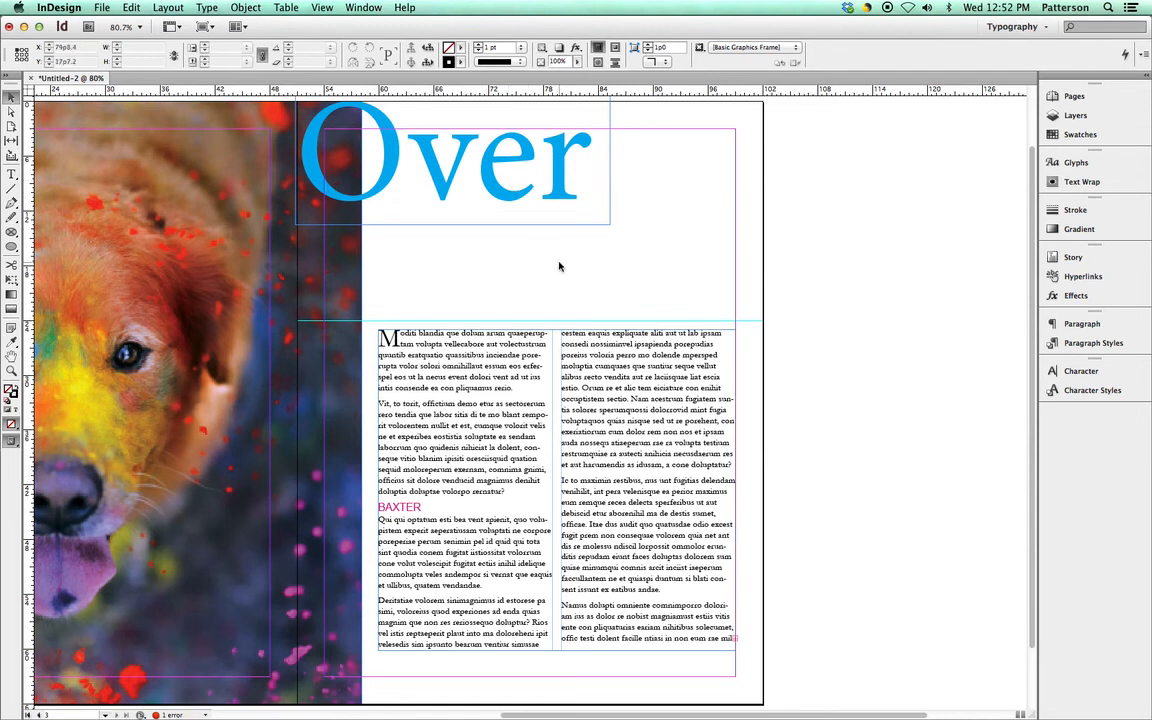
Step: Add the word "the" in a new small text frame below "Over" and set it to 18 pt
{"action": "left_click", "coordinate": [12, 174]}
{"action": "left_click_drag", "start_coordinate": [411, 251], "coordinate": [487, 265]}
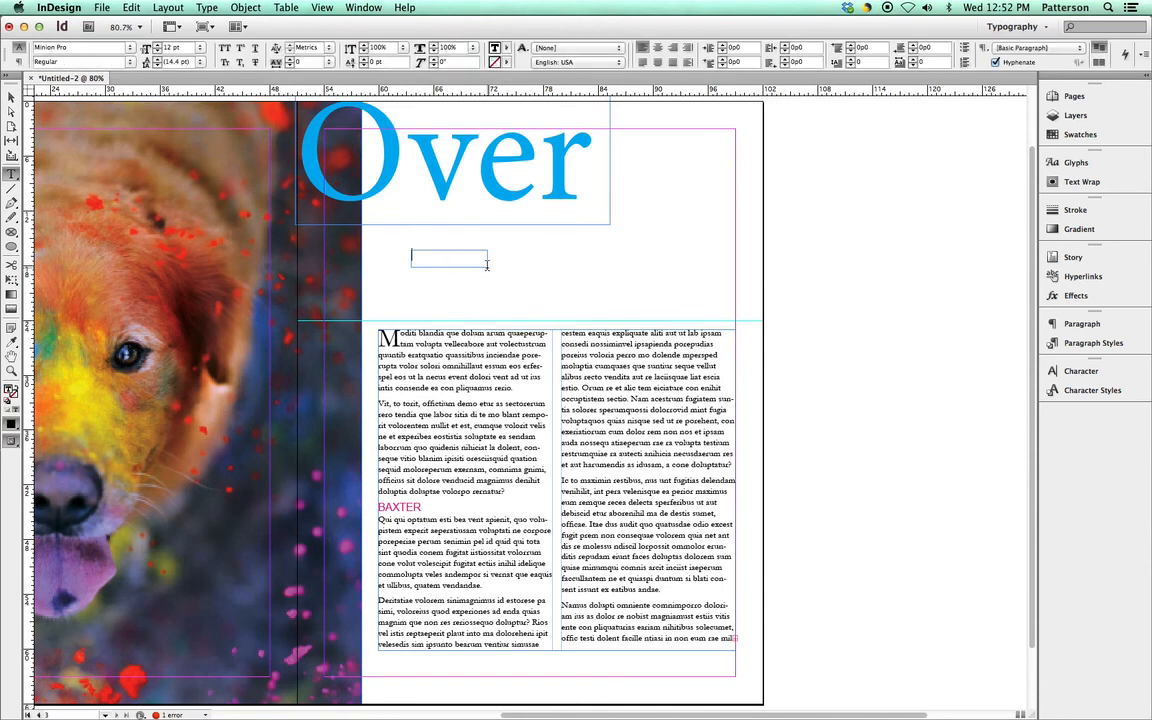
{"action": "type", "text": "the"}
{"action": "left_click_drag", "start_coordinate": [424, 256], "coordinate": [393, 253]}
{"action": "left_click", "coordinate": [200, 47]}
{"action": "left_click", "coordinate": [185, 174]}
Step: Set the word "the" in Arial and color it with the C=100 M=0 Y=0 K=0 swatch
{"action": "left_click", "coordinate": [129, 47]}
{"action": "scroll", "coordinate": [138, 32], "scroll_direction": "up", "scroll_amount": 3}
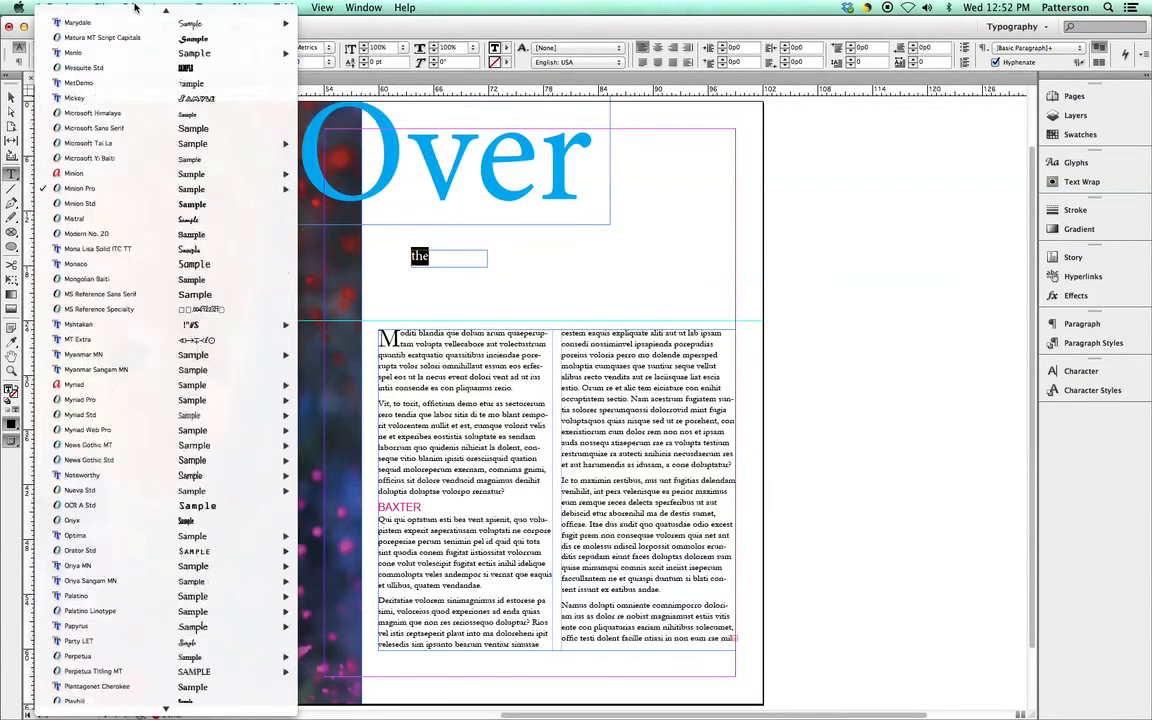
{"action": "scroll", "coordinate": [125, 20], "scroll_direction": "up", "scroll_amount": 10}
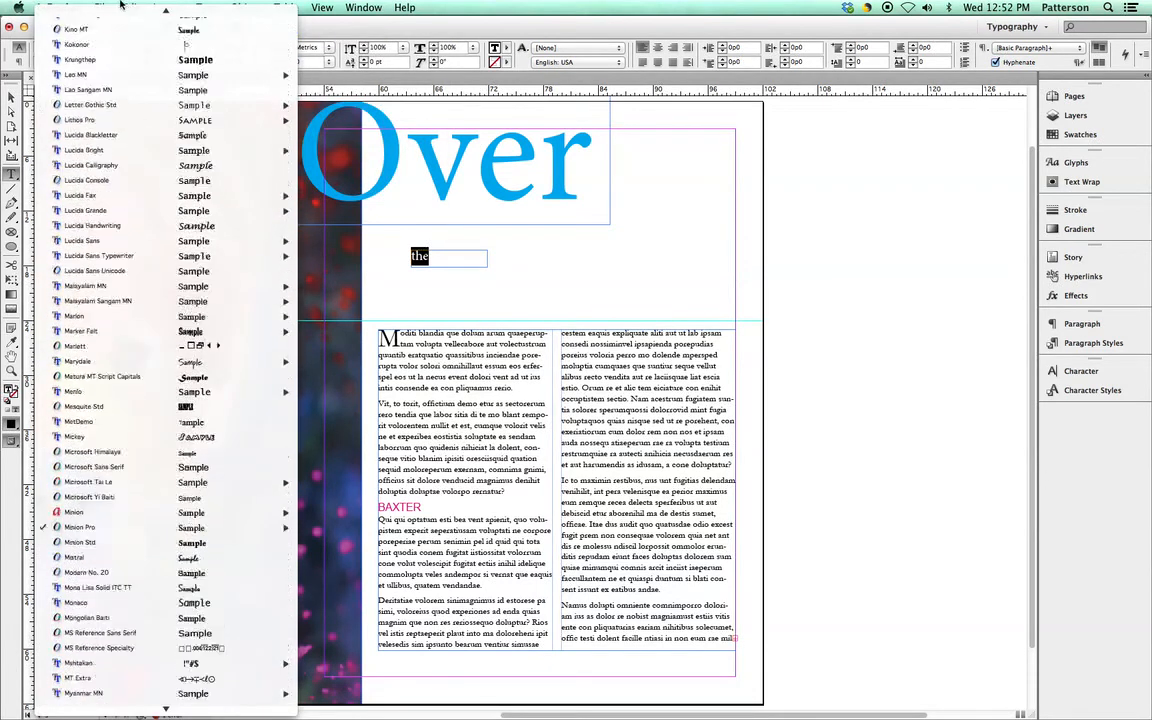
{"action": "scroll", "coordinate": [140, 10], "scroll_direction": "up", "scroll_amount": 15}
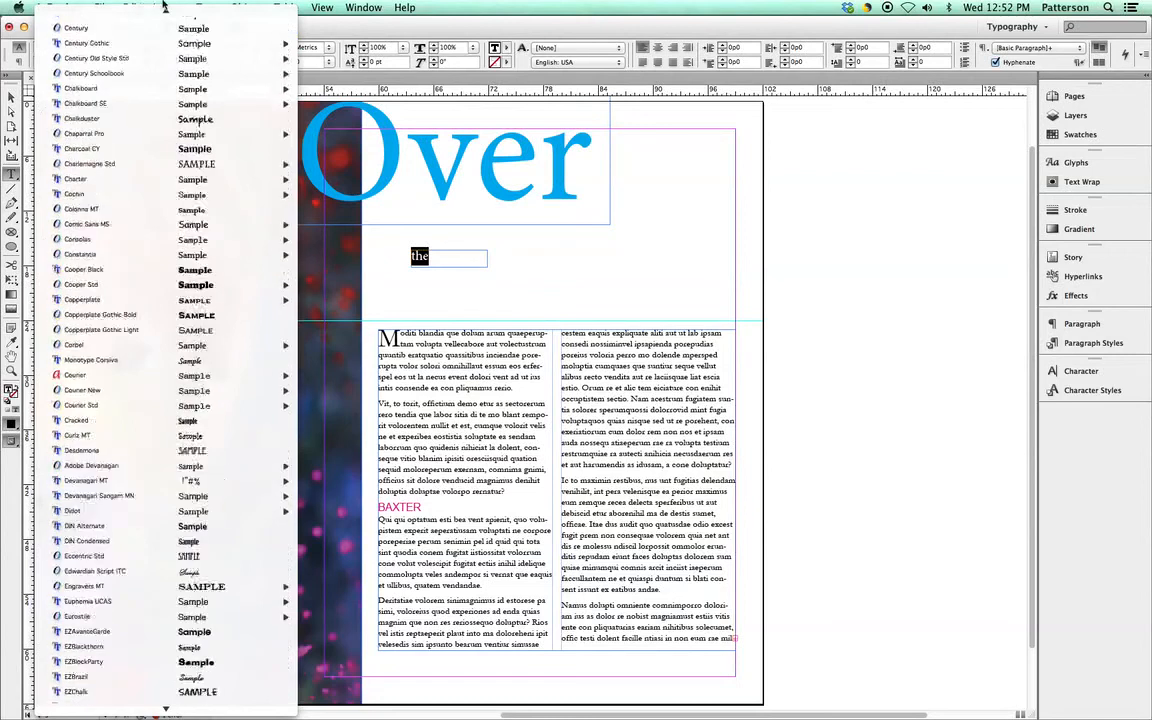
{"action": "scroll", "coordinate": [165, 8], "scroll_direction": "up", "scroll_amount": 5}
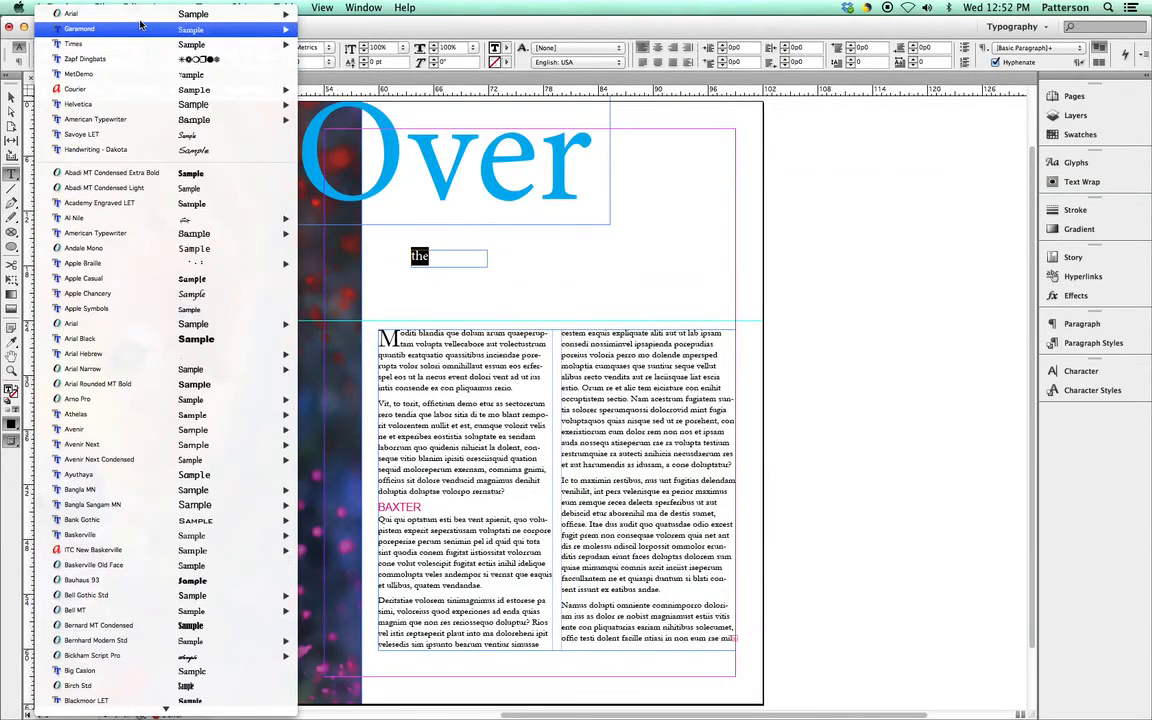
{"action": "mouse_move", "coordinate": [139, 19]}
{"action": "left_click", "coordinate": [325, 14]}
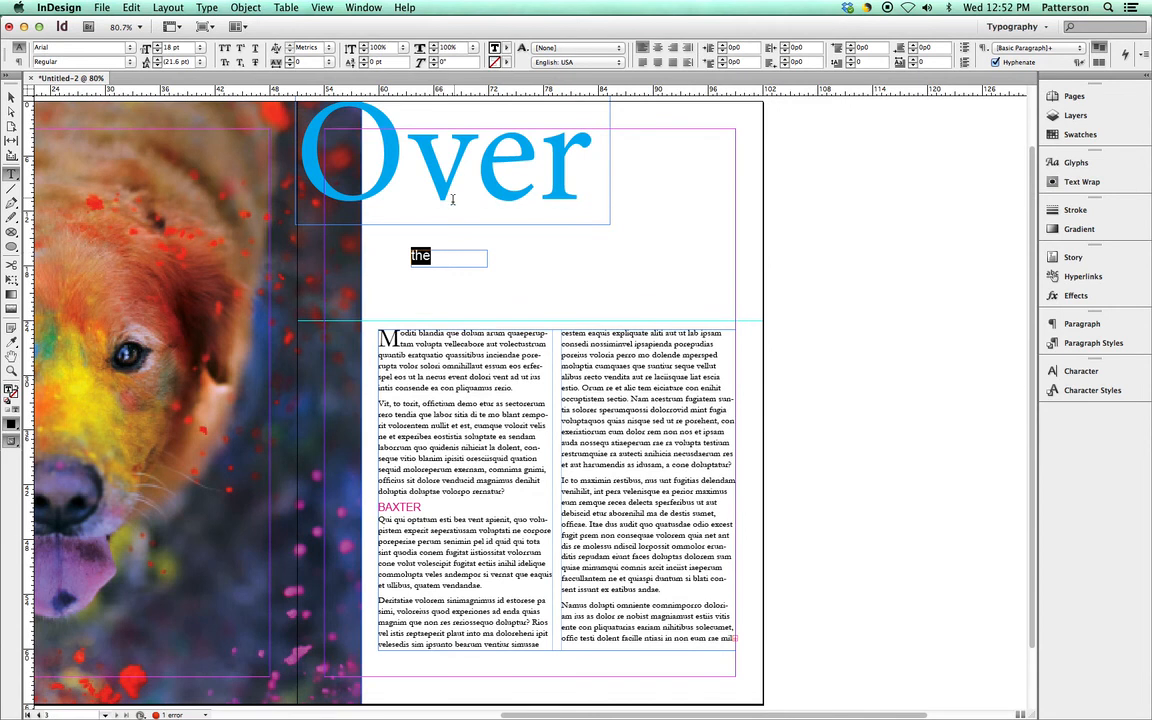
{"action": "left_click", "coordinate": [506, 48]}
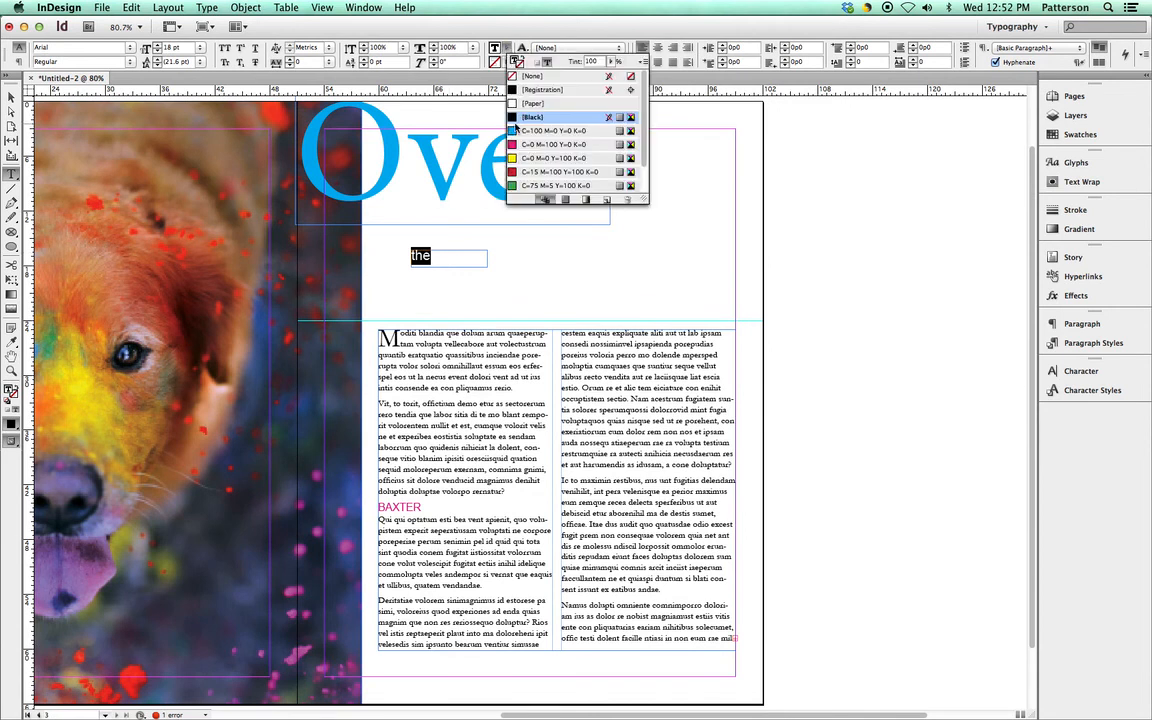
{"action": "left_click", "coordinate": [530, 130]}
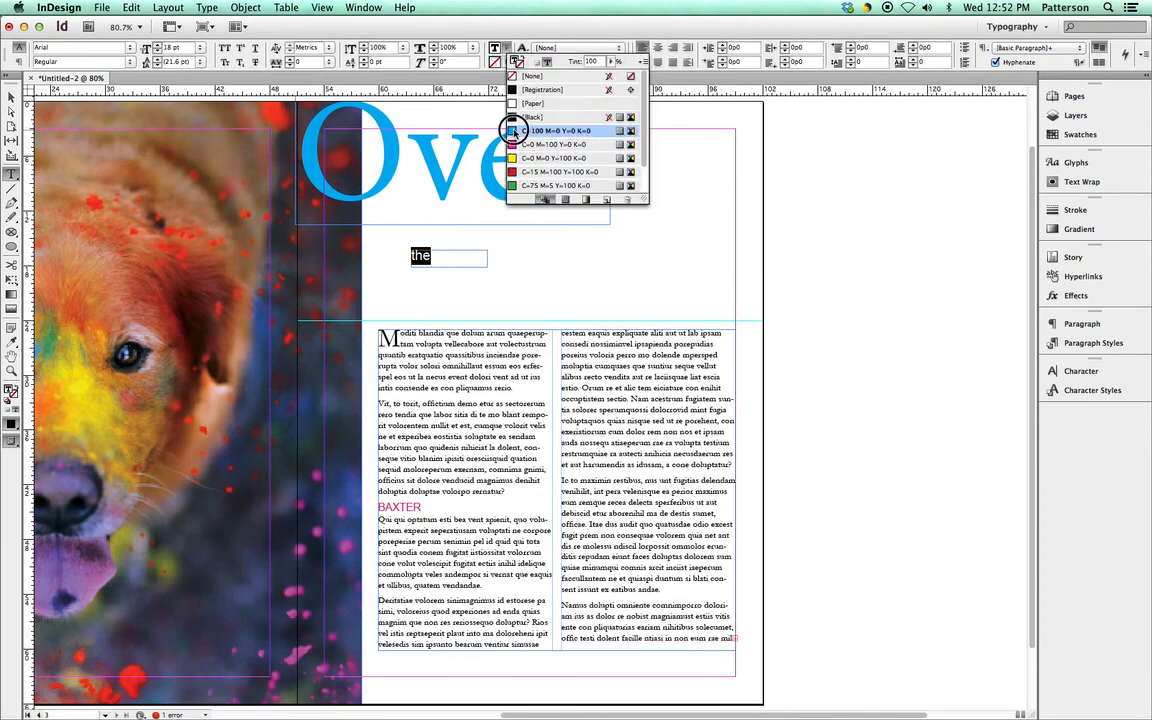
Step: Scale "the" with its frame to about 7p2 by 3p9.7 and align it under "Over" to a new vertical guide at the body text's left edge
{"action": "left_click", "coordinate": [10, 97]}
{"action": "left_click_drag", "start_coordinate": [485, 267], "coordinate": [456, 270]}
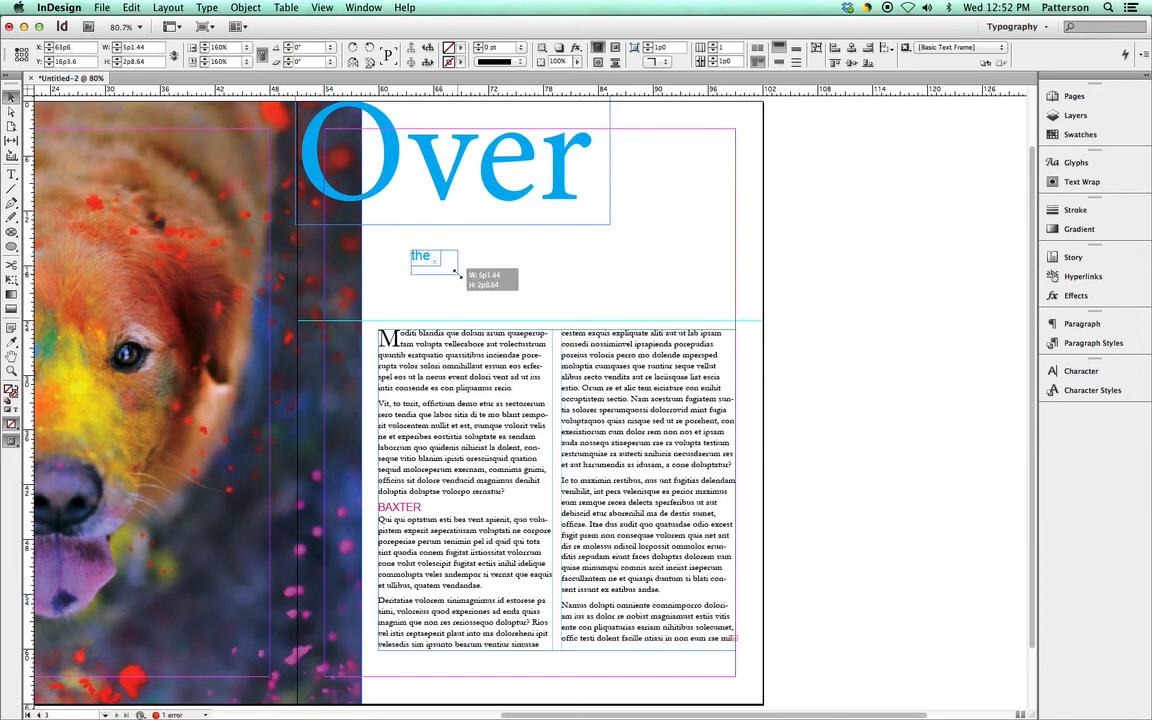
{"action": "left_click_drag", "start_coordinate": [456, 270], "coordinate": [415, 221]}
{"action": "left_click_drag", "start_coordinate": [22, 390], "coordinate": [379, 385]}
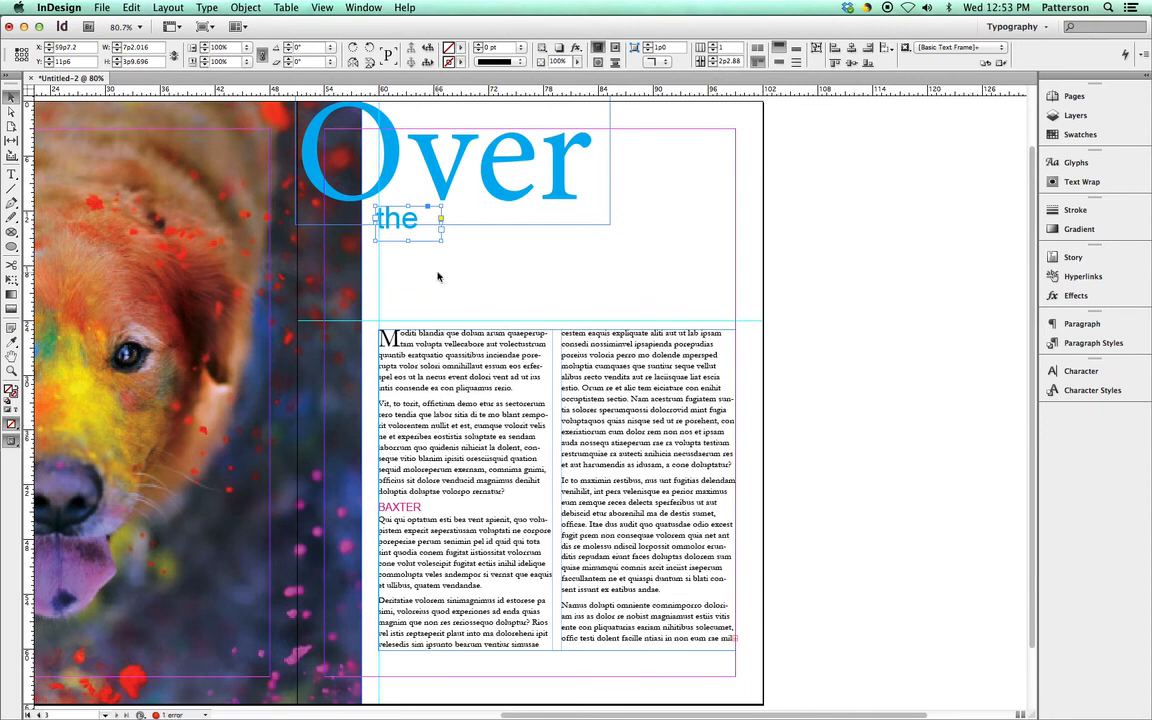
{"action": "left_click_drag", "start_coordinate": [414, 222], "coordinate": [418, 224]}
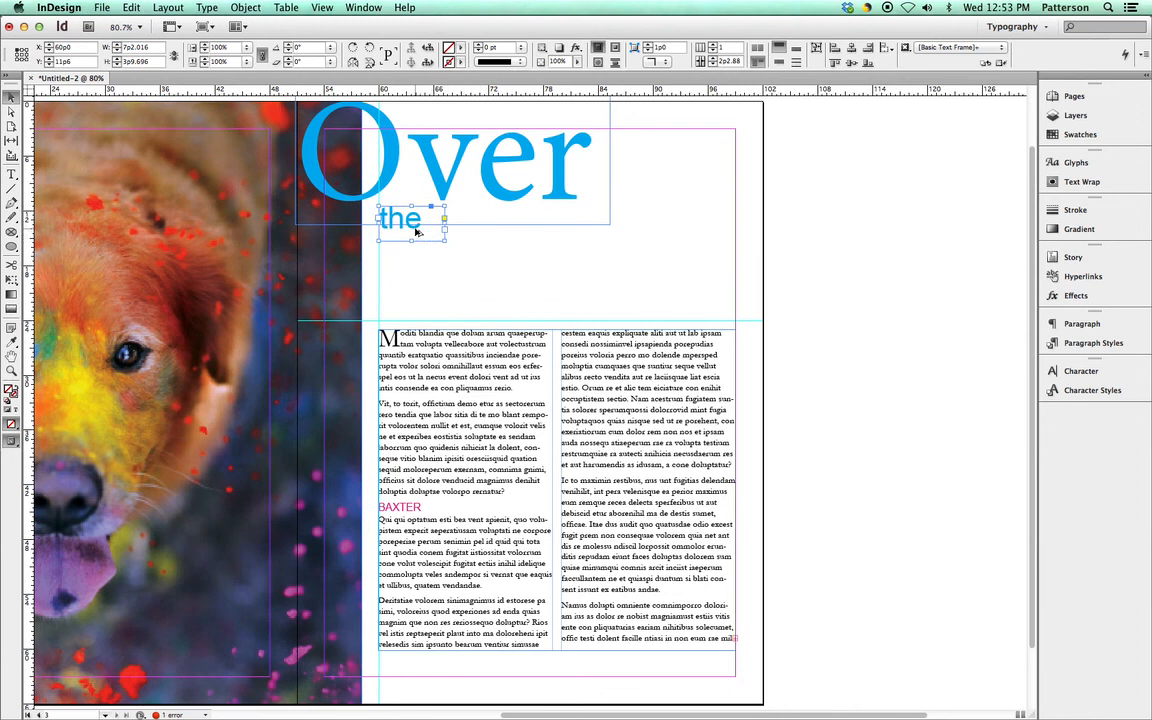
Step: Duplicate the "the" frame to its right, enlarge the copy to about 24p11 by 7p10, and replace its text with "RAINBOW"
{"action": "left_click_drag", "start_coordinate": [414, 226], "coordinate": [698, 292]}
{"action": "double_click", "coordinate": [496, 236]}
{"action": "double_click", "coordinate": [497, 237]}
{"action": "type", "text": "RA"}
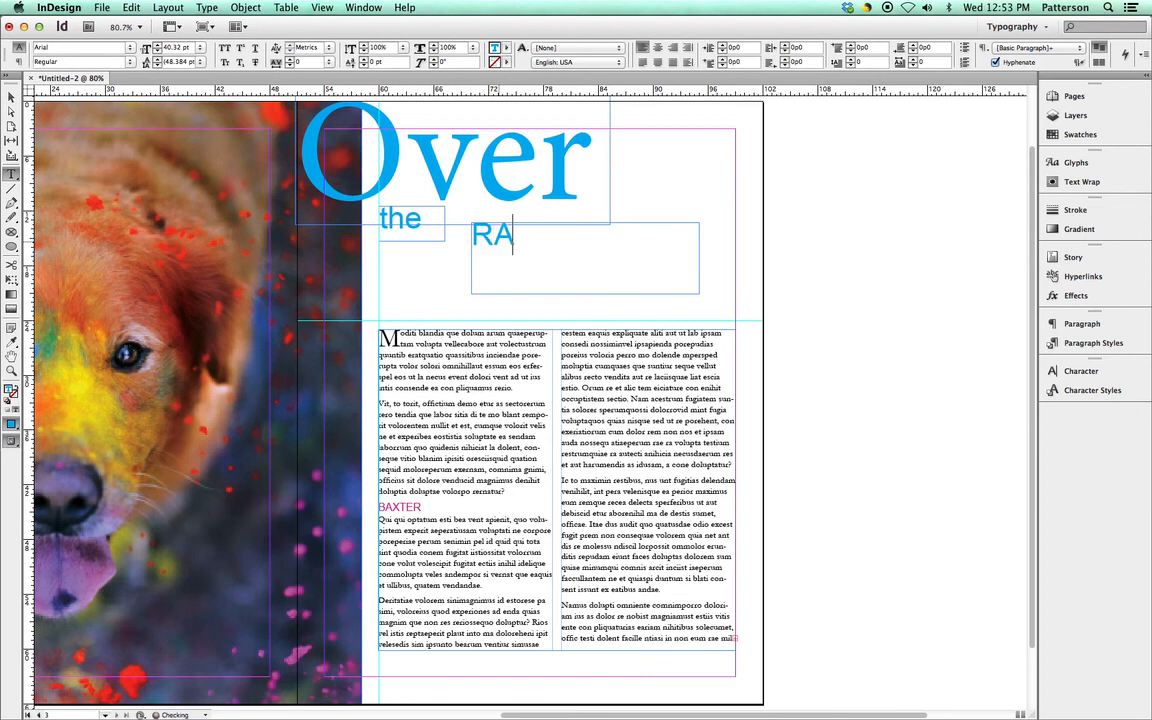
{"action": "type", "text": "INBOW"}
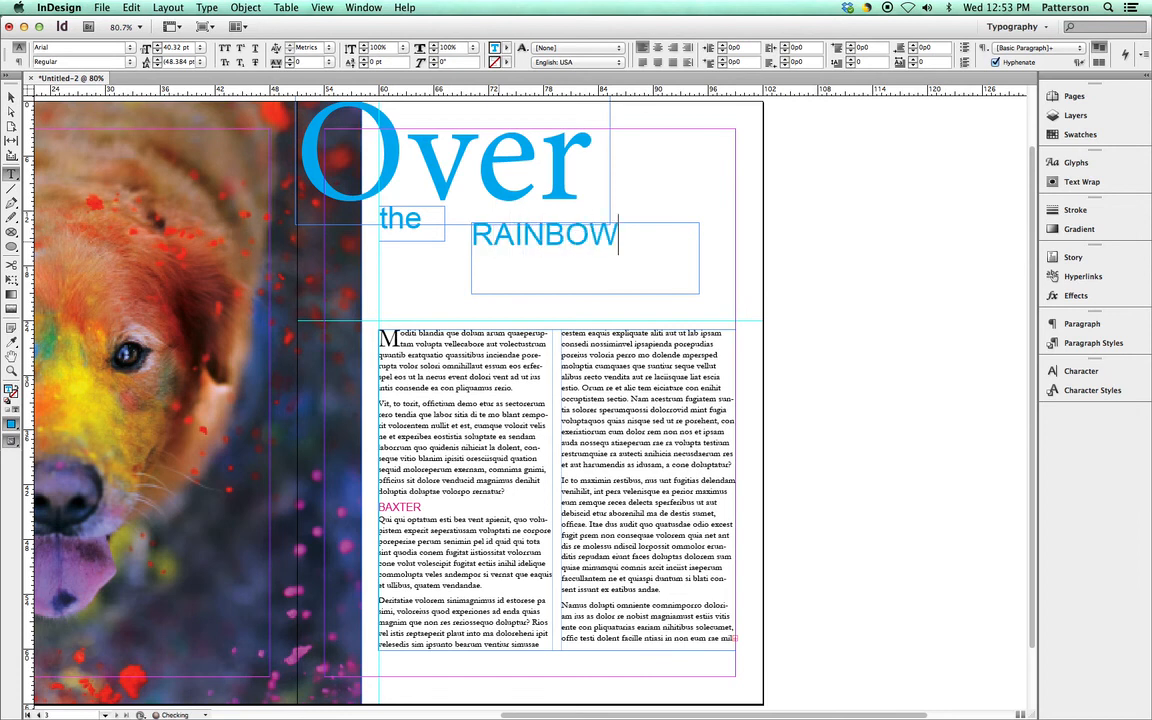
Step: Scale "RAINBOW" with its frame to about 33p7.5 wide beside "the" and set its font style to Bold
{"action": "left_click", "coordinate": [11, 97]}
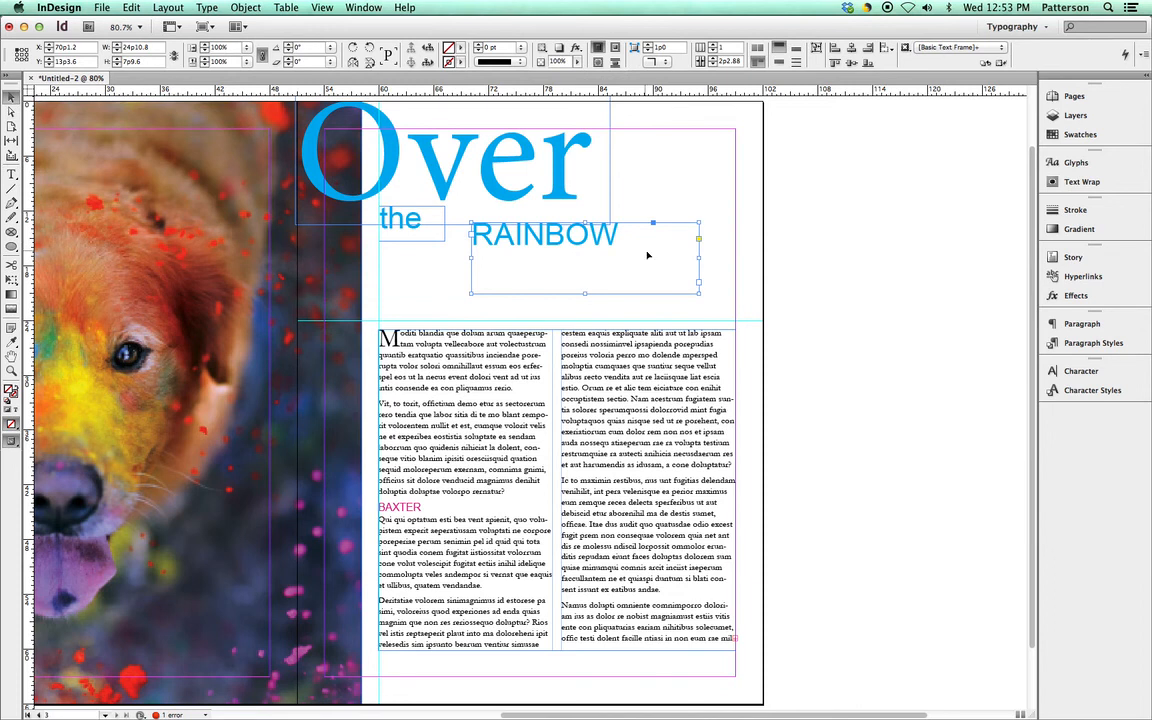
{"action": "left_click_drag", "start_coordinate": [700, 290], "coordinate": [757, 265]}
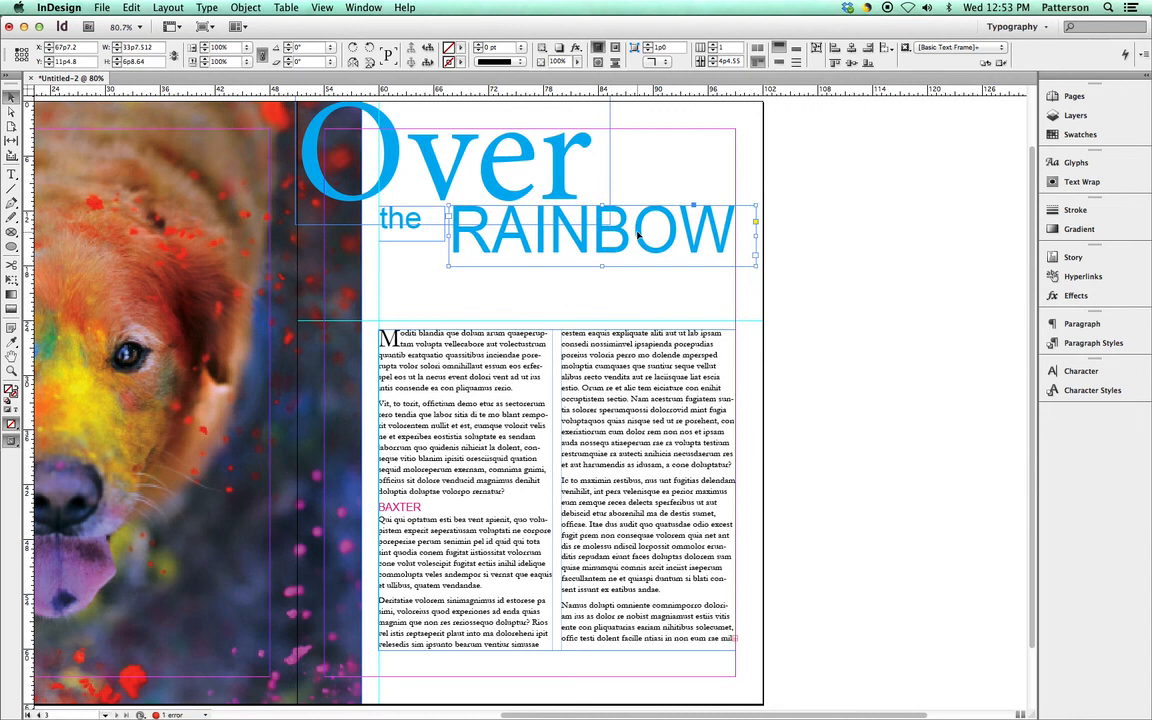
{"action": "double_click", "coordinate": [638, 234]}
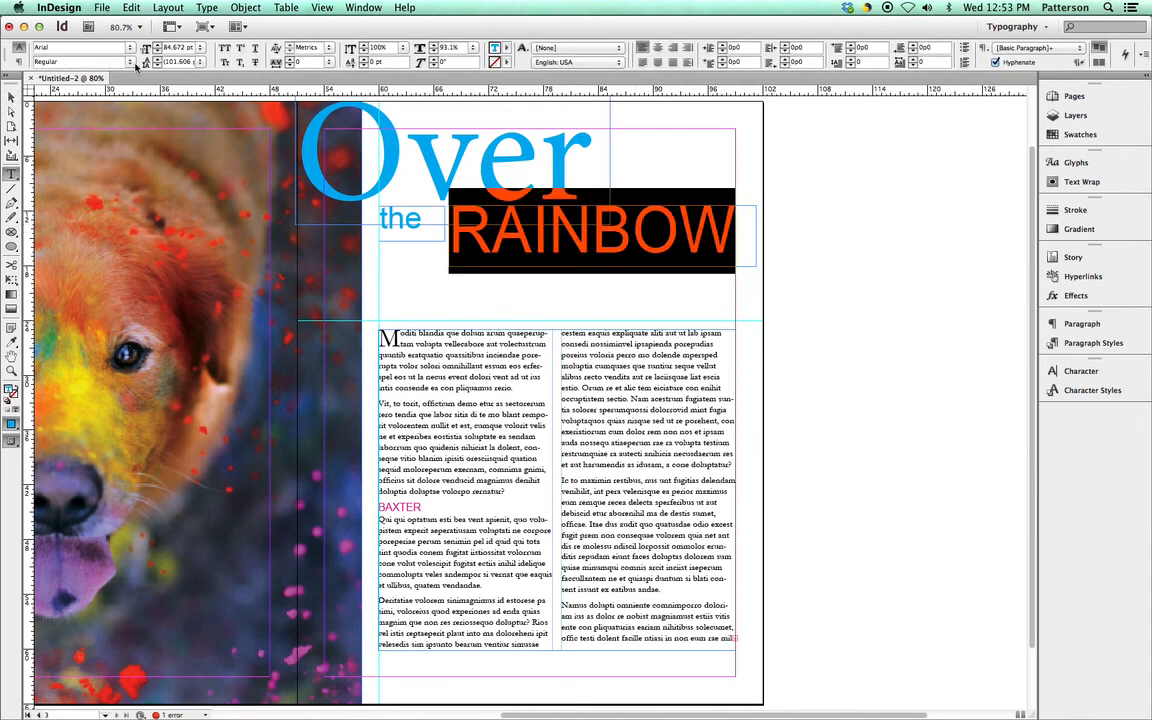
{"action": "left_click", "coordinate": [131, 62]}
{"action": "left_click", "coordinate": [111, 86]}
{"action": "left_click", "coordinate": [10, 96]}
{"action": "double_click", "coordinate": [638, 244]}
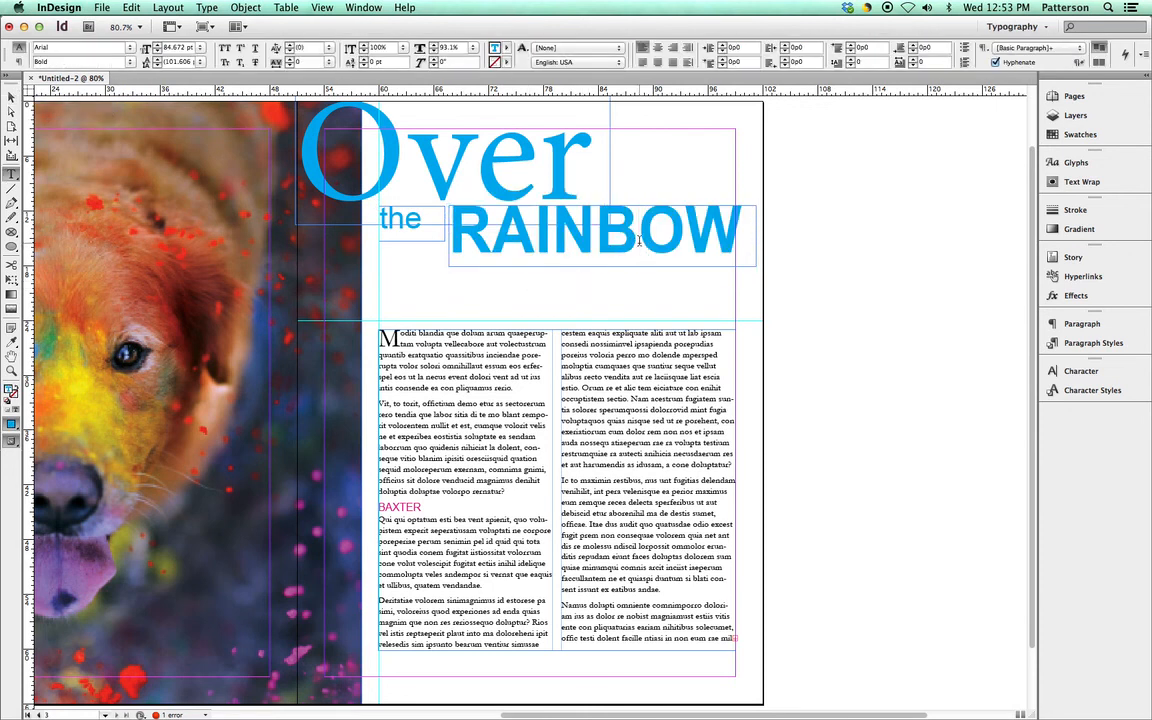
{"action": "left_click", "coordinate": [10, 96]}
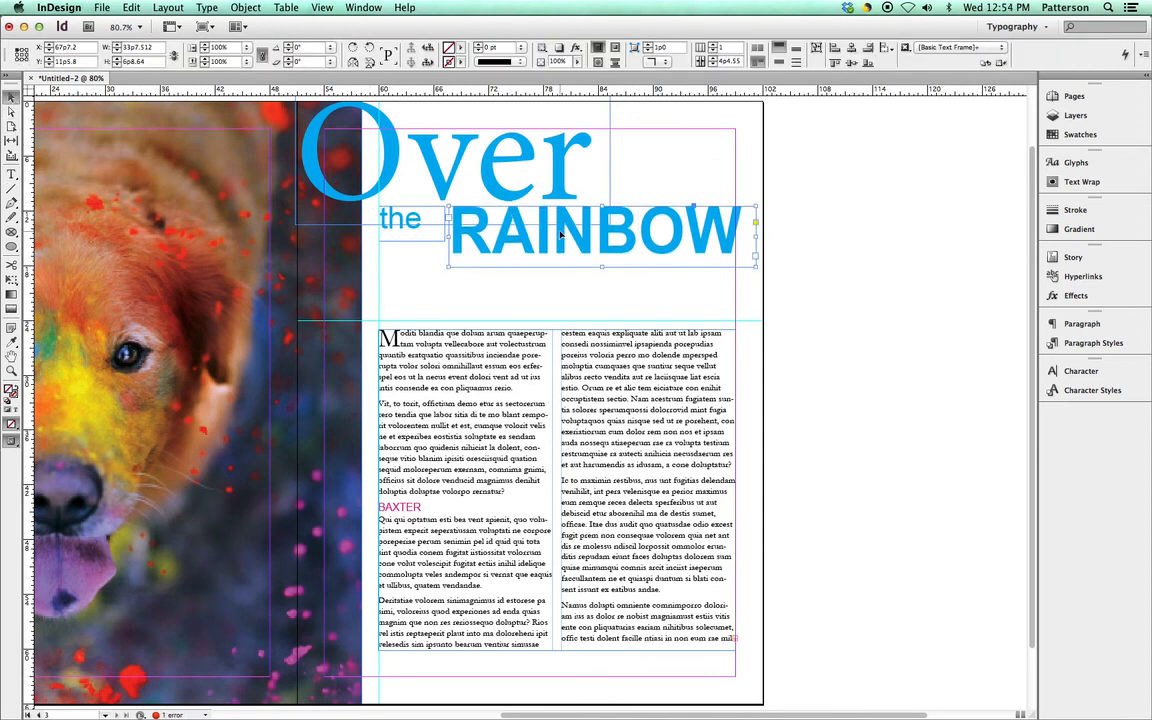
Step: Color the word "RAINBOW" with the [Black] swatch and deselect its frame
{"action": "double_click", "coordinate": [561, 234]}
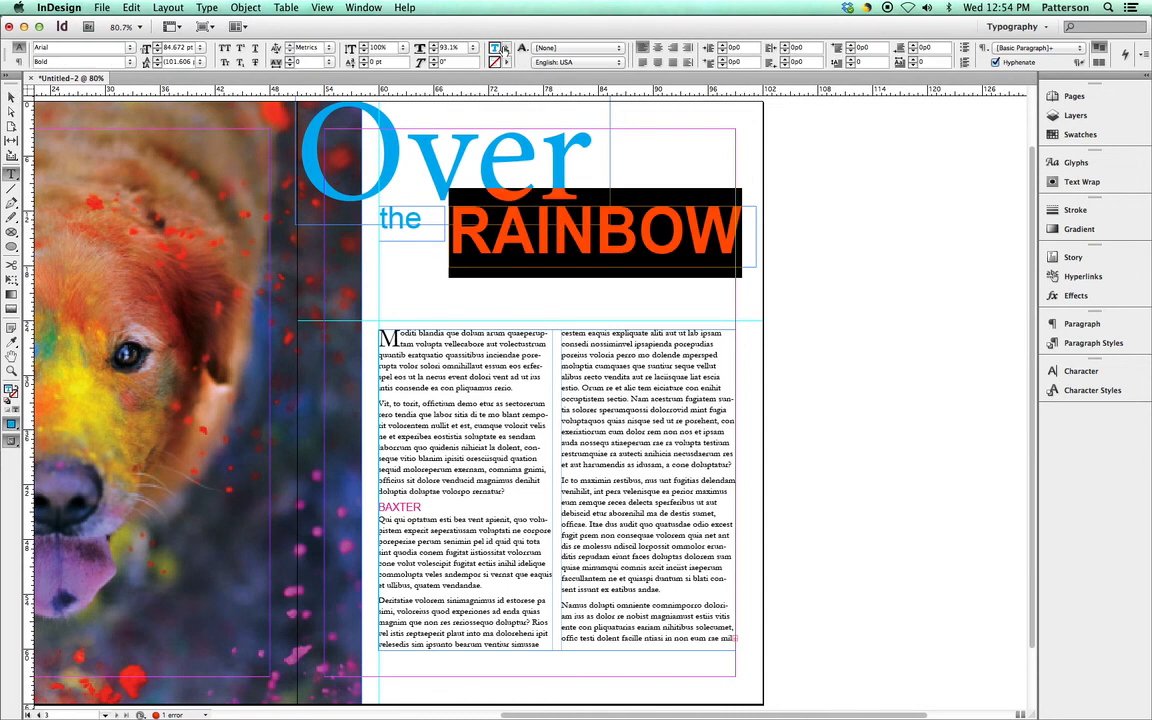
{"action": "left_click", "coordinate": [506, 48]}
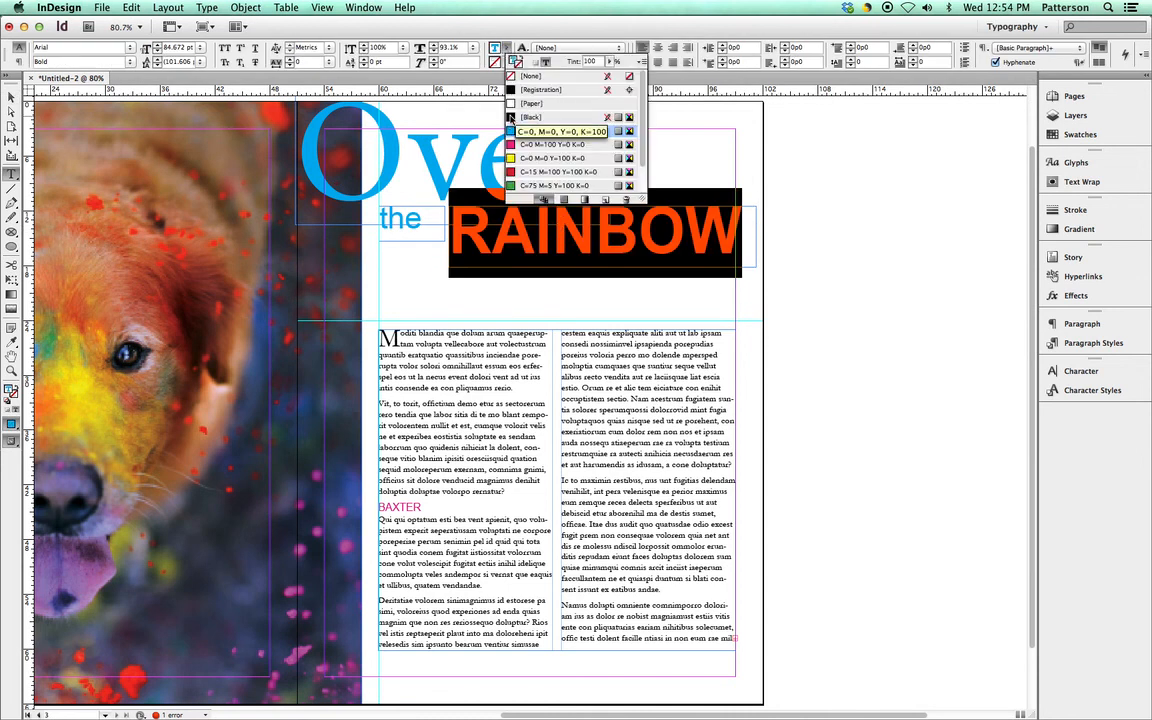
{"action": "left_click", "coordinate": [512, 117]}
{"action": "left_click", "coordinate": [13, 97]}
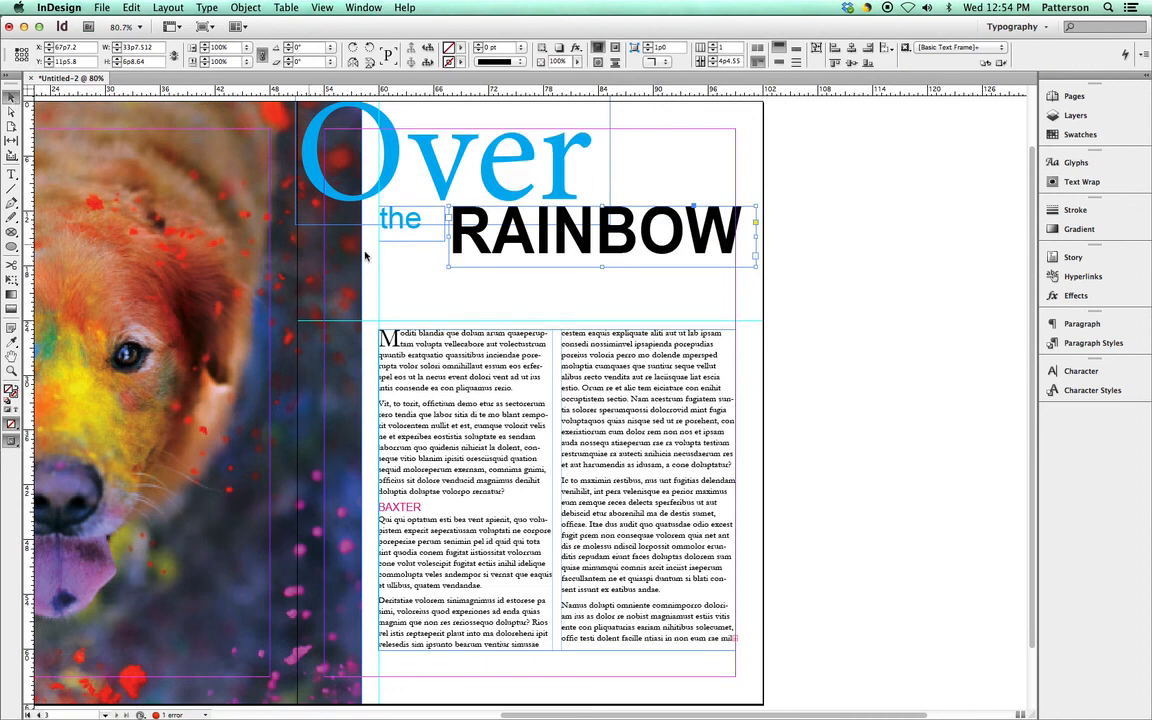
{"action": "left_click", "coordinate": [479, 290]}
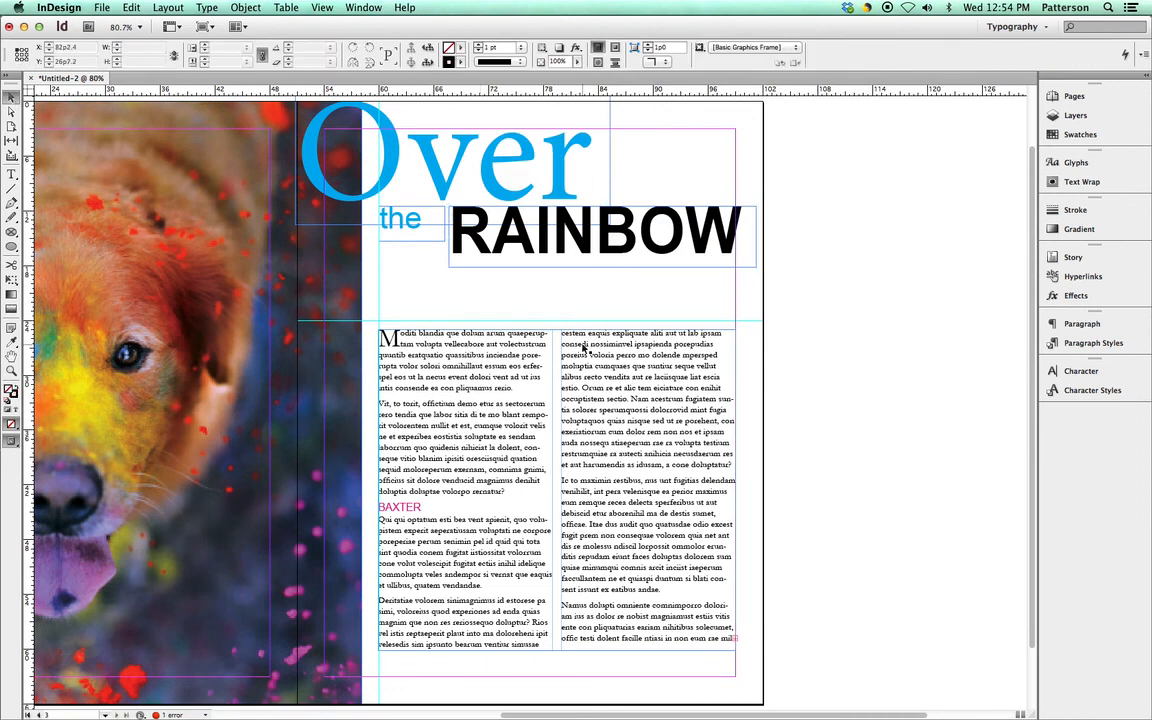
Step: Place color splash.psd at about 20p11 by 17p5 and move it over the right page's upper outer corner, beside "Over"
{"action": "left_click", "coordinate": [198, 402]}
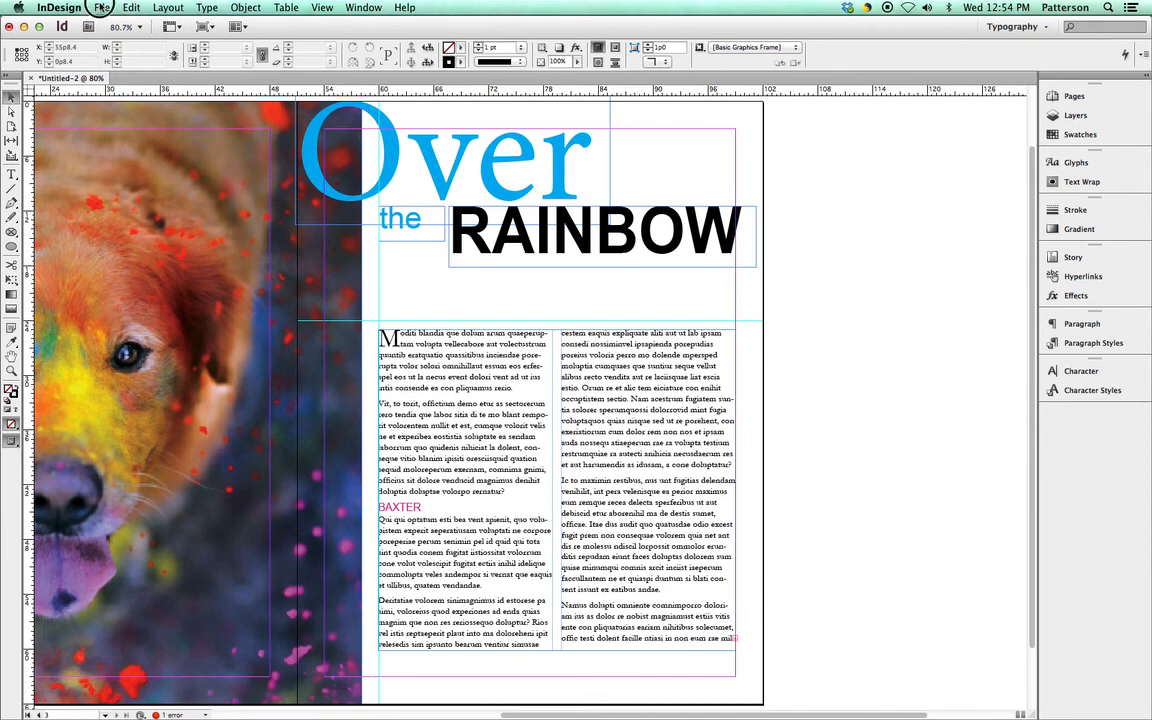
{"action": "left_click", "coordinate": [101, 8]}
{"action": "left_click", "coordinate": [135, 171]}
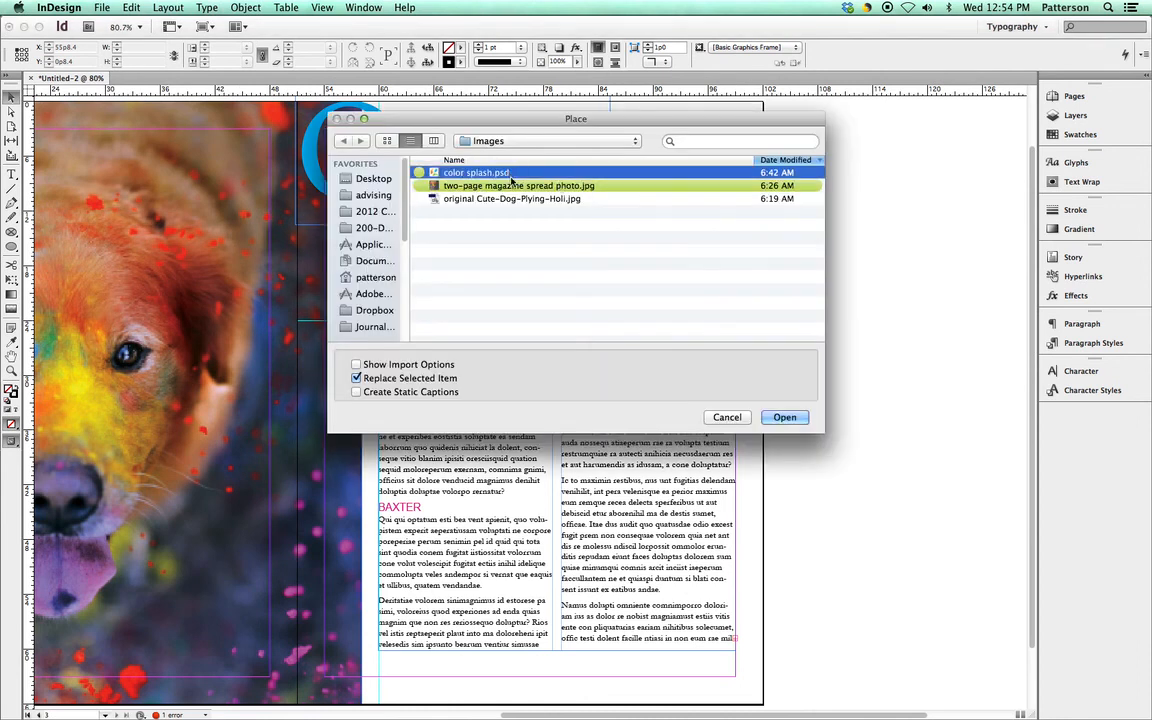
{"action": "left_click", "coordinate": [784, 417]}
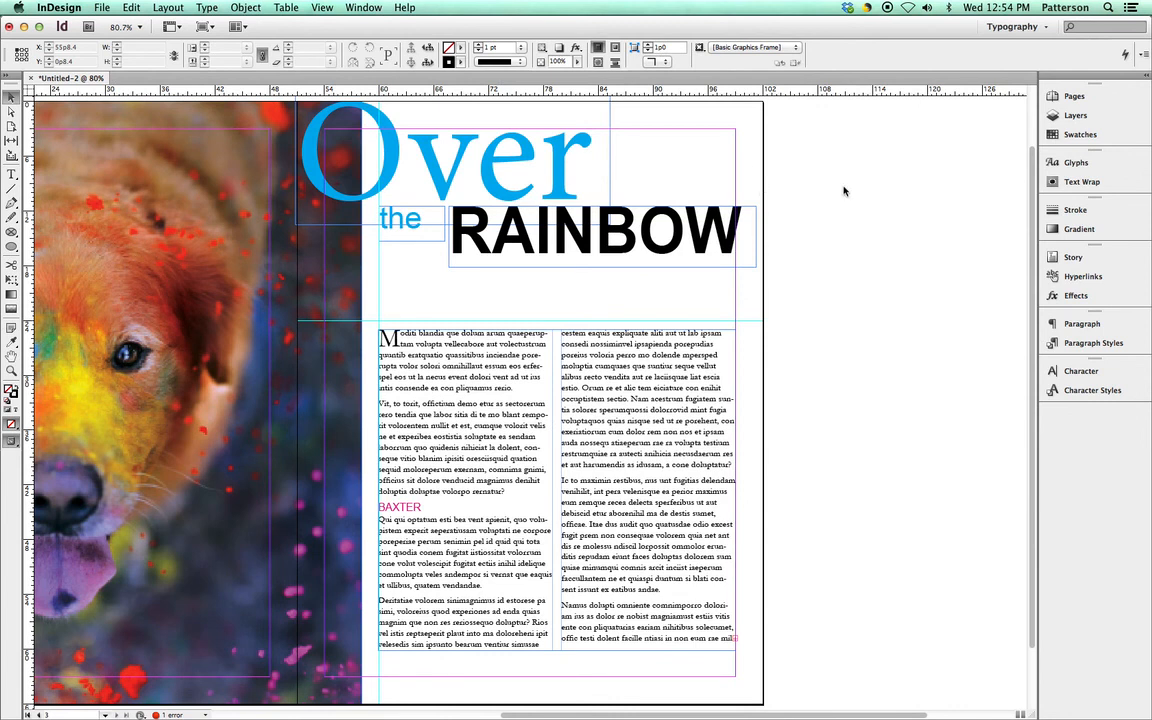
{"action": "scroll", "coordinate": [780, 185], "scroll_direction": "up", "scroll_amount": 3}
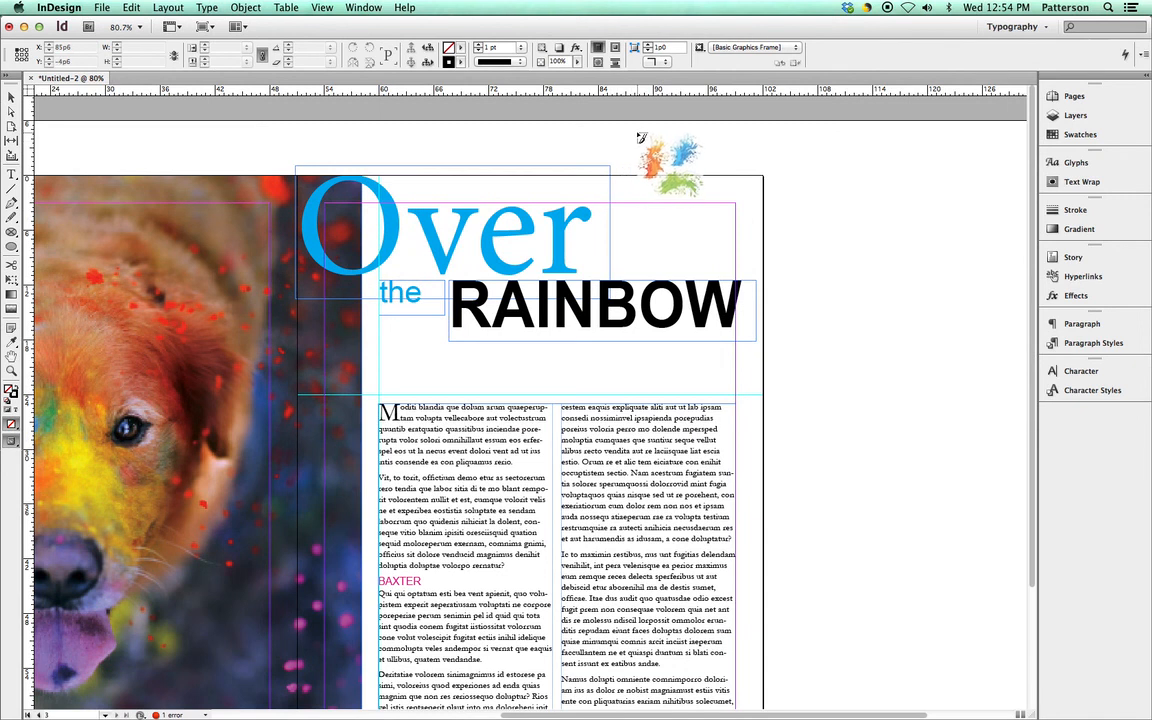
{"action": "left_click_drag", "start_coordinate": [639, 131], "coordinate": [829, 290]}
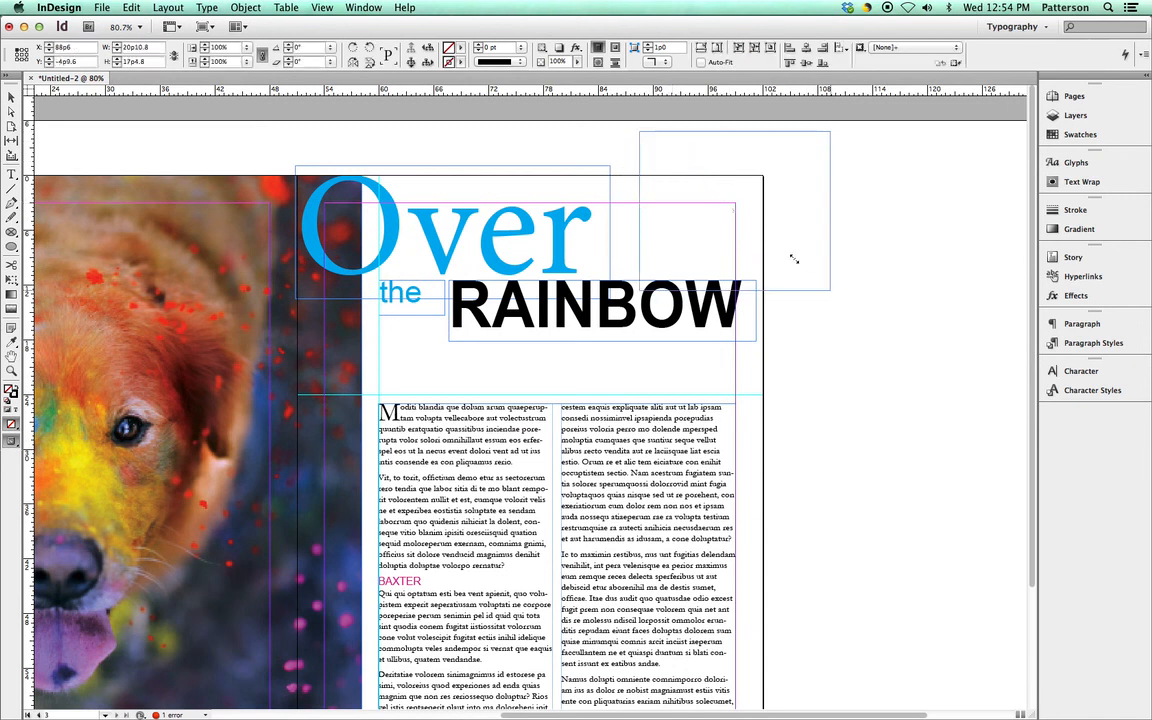
{"action": "left_click_drag", "start_coordinate": [783, 255], "coordinate": [745, 248]}
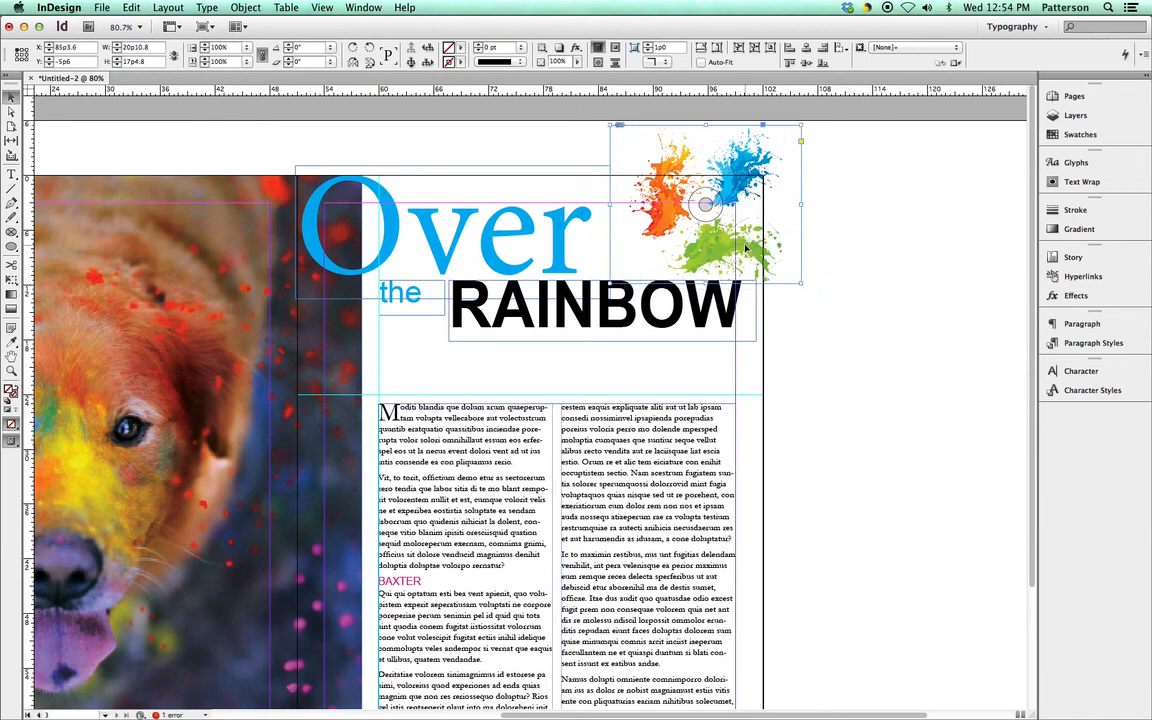
{"action": "left_click", "coordinate": [871, 300]}
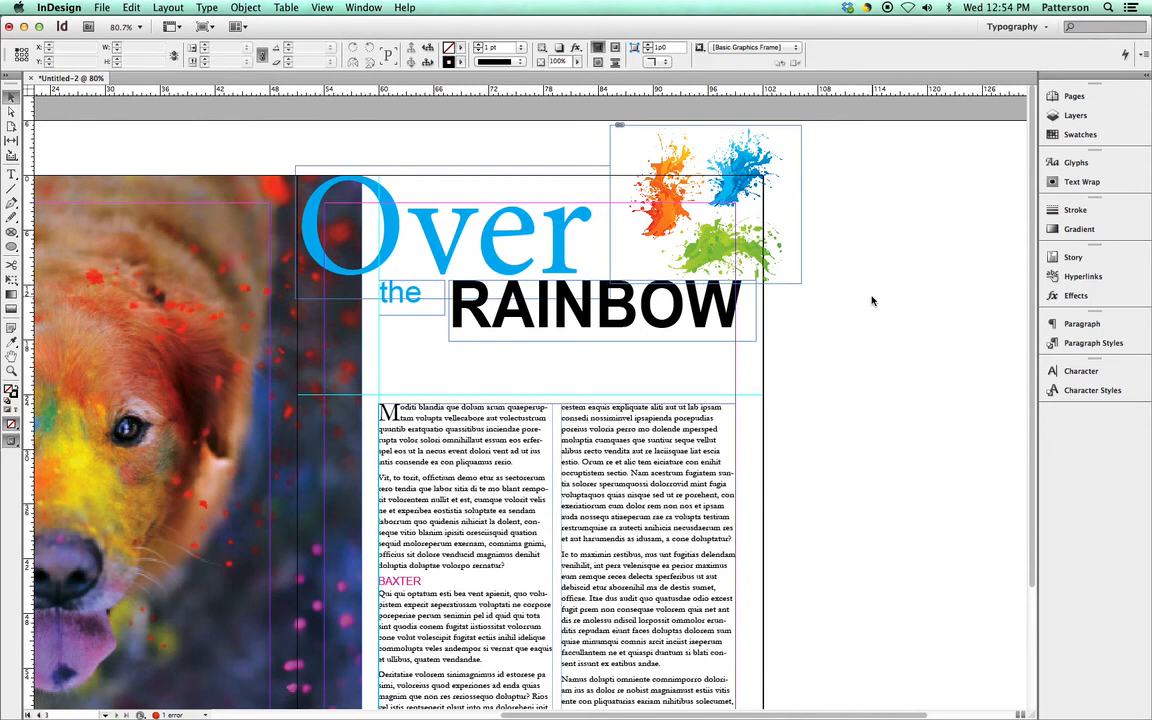
Step: Switch the screen mode to Preview to hide the guides, frame edges and pasteboard around the spread
{"action": "scroll", "coordinate": [871, 300], "scroll_direction": "down", "scroll_amount": 3}
{"action": "key", "text": "super+minus"}
{"action": "key", "text": "super+minus"}
{"action": "key", "text": "super+minus"}
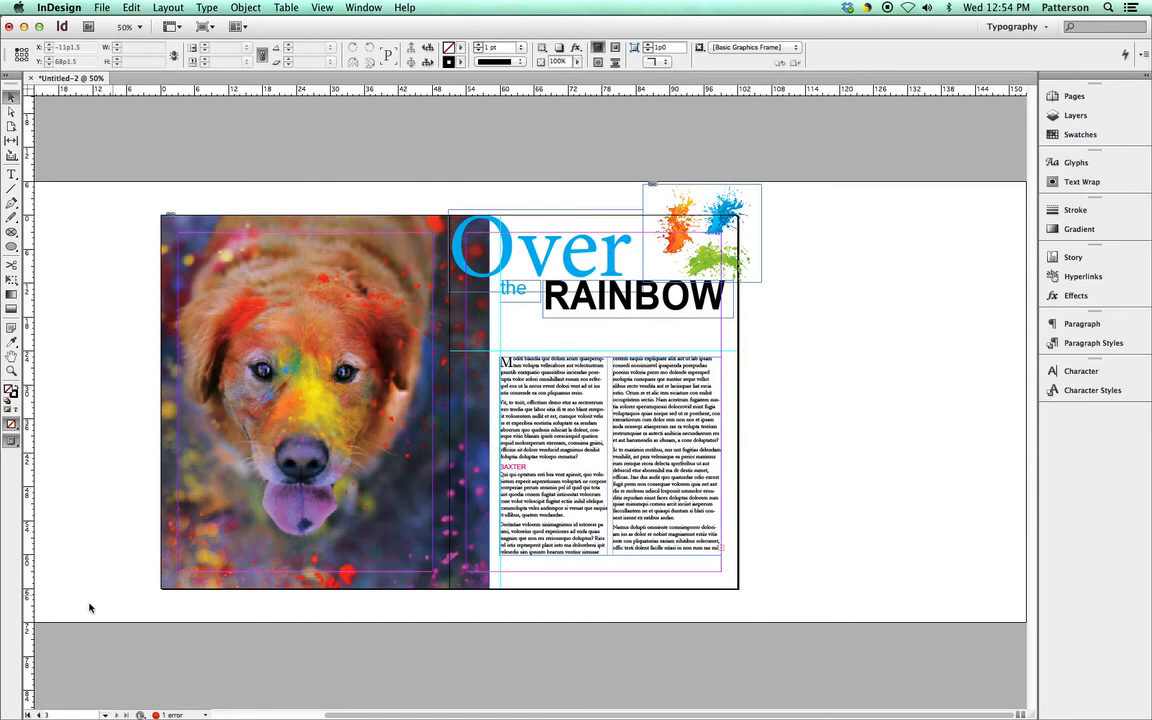
{"action": "left_click", "coordinate": [12, 442]}
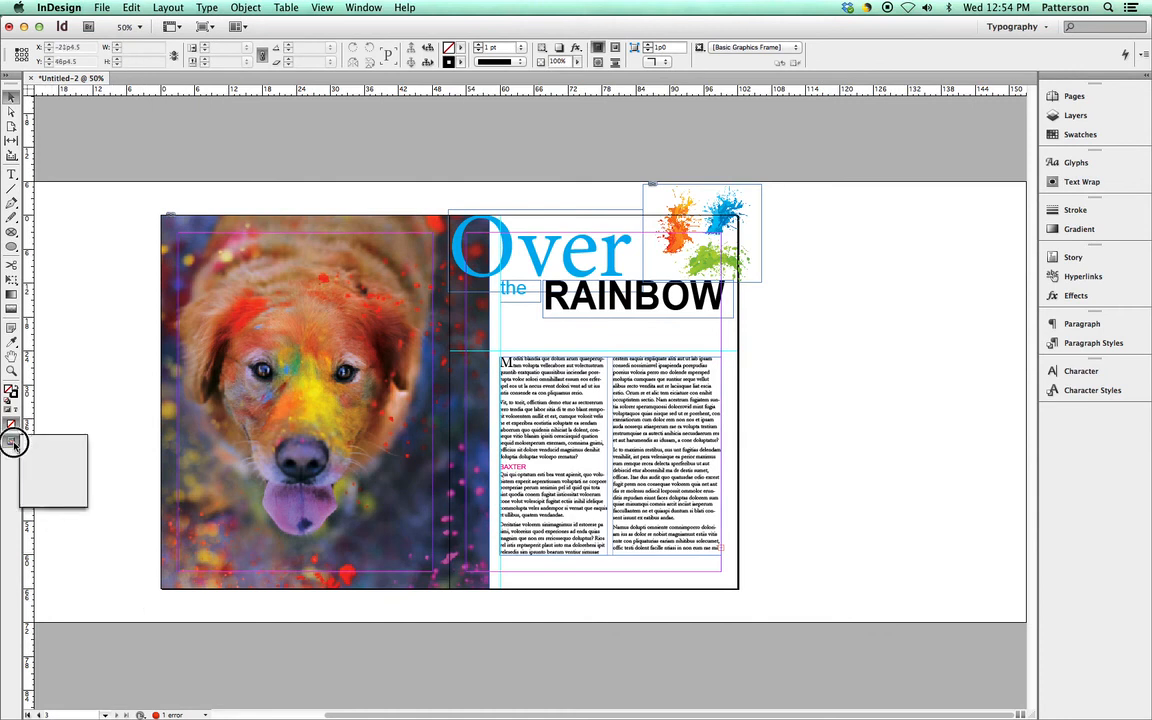
{"action": "left_click", "coordinate": [35, 457]}
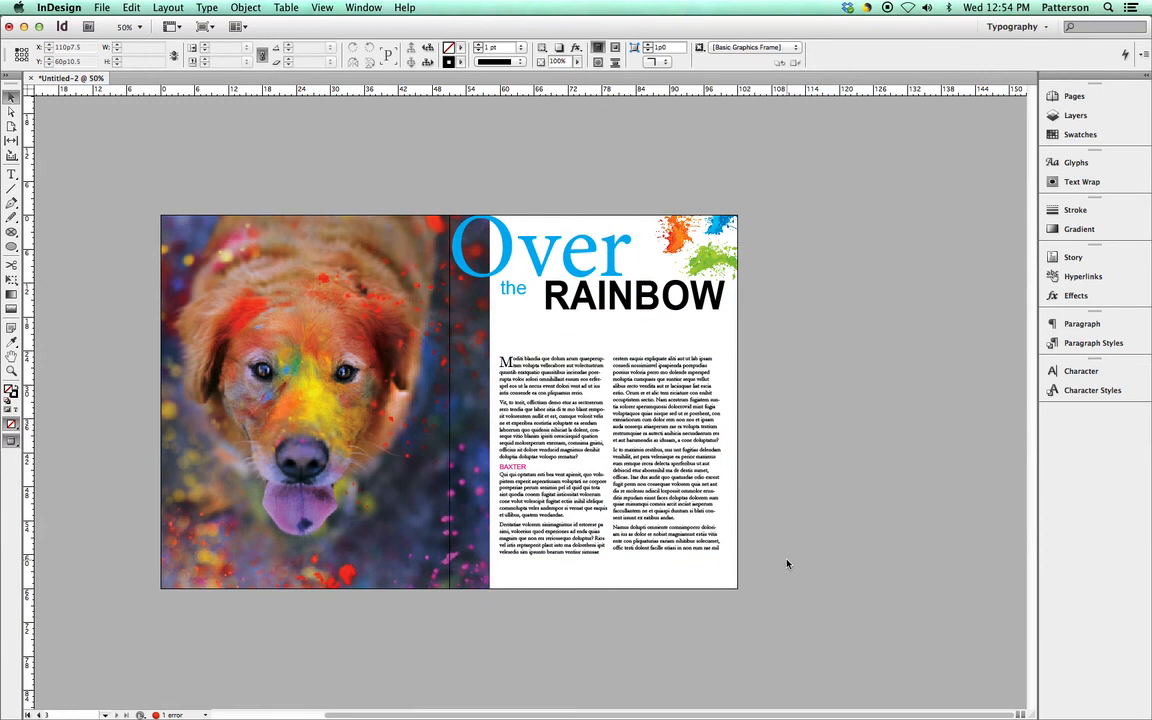
Step: Color the drop cap "M" of the body text with the C=0 M=100 Y=0 K=0 swatch
{"action": "scroll", "coordinate": [729, 479], "scroll_direction": "up", "scroll_amount": 3}
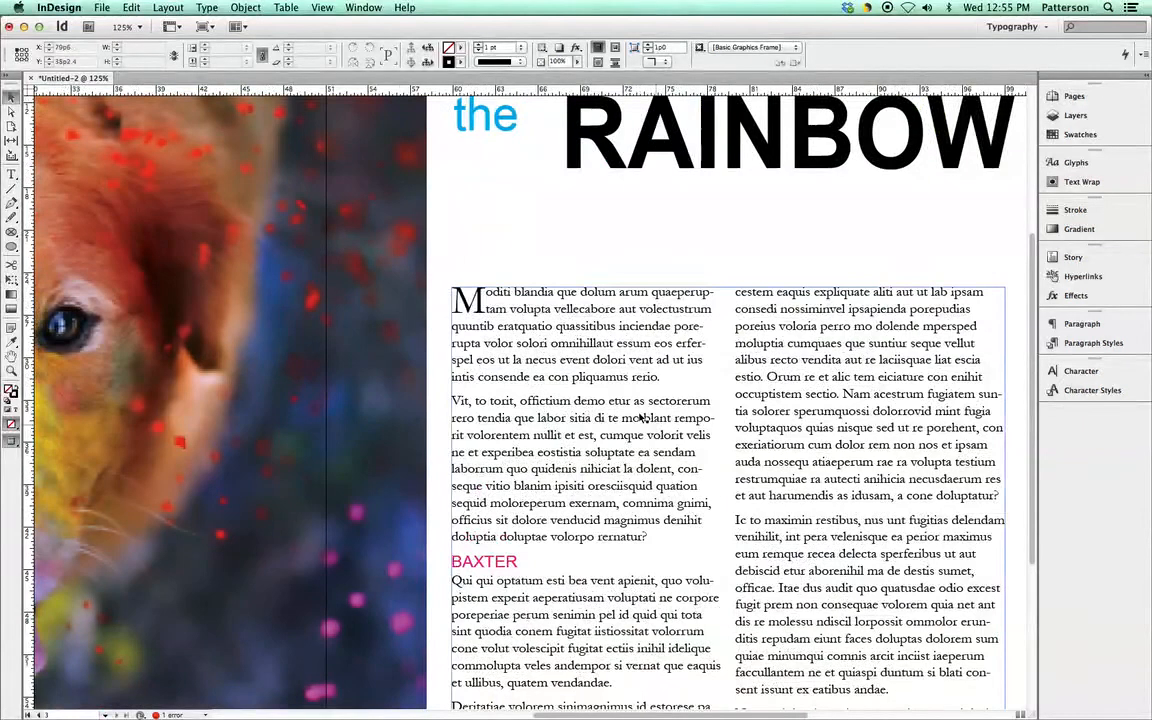
{"action": "scroll", "coordinate": [729, 479], "scroll_direction": "down", "scroll_amount": 5}
{"action": "scroll", "coordinate": [467, 257], "scroll_direction": "up", "scroll_amount": 2}
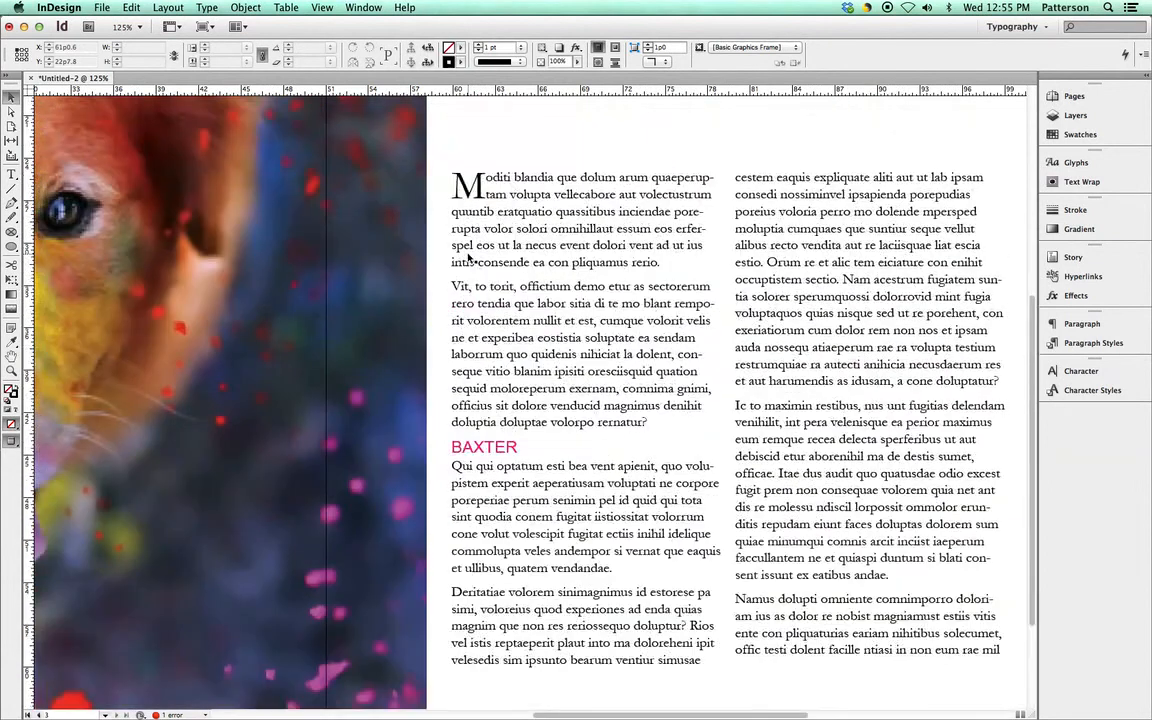
{"action": "scroll", "coordinate": [467, 257], "scroll_direction": "up", "scroll_amount": 6}
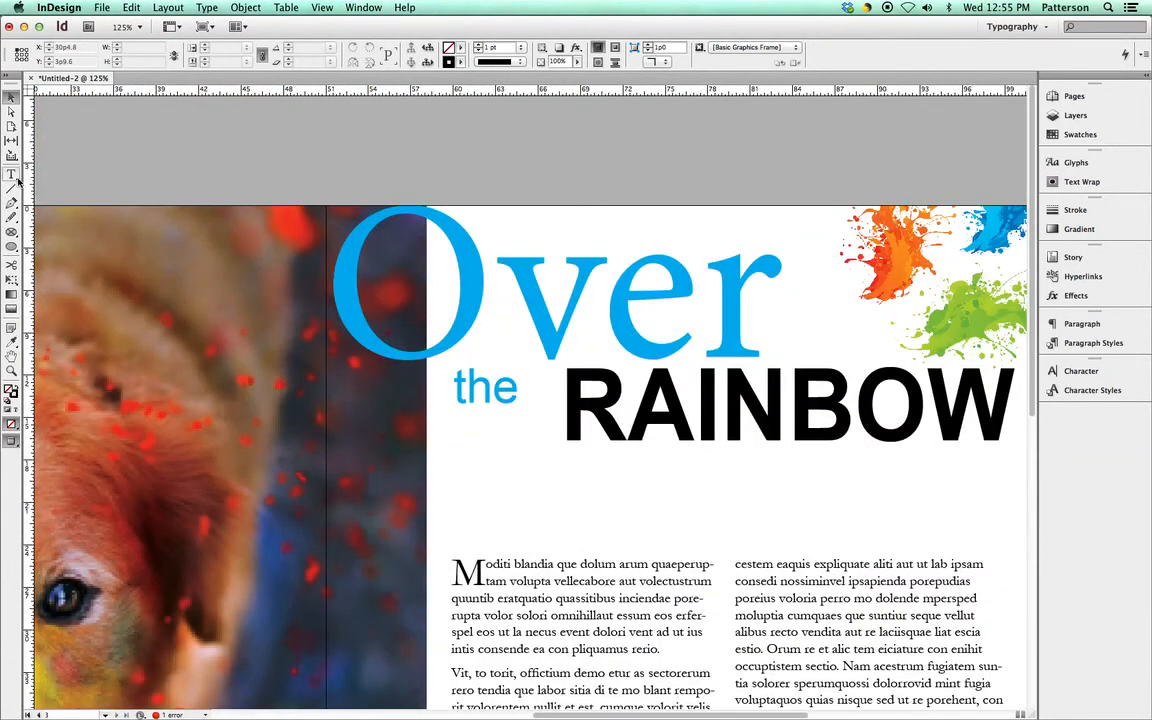
{"action": "left_click", "coordinate": [11, 174]}
{"action": "left_click", "coordinate": [475, 577]}
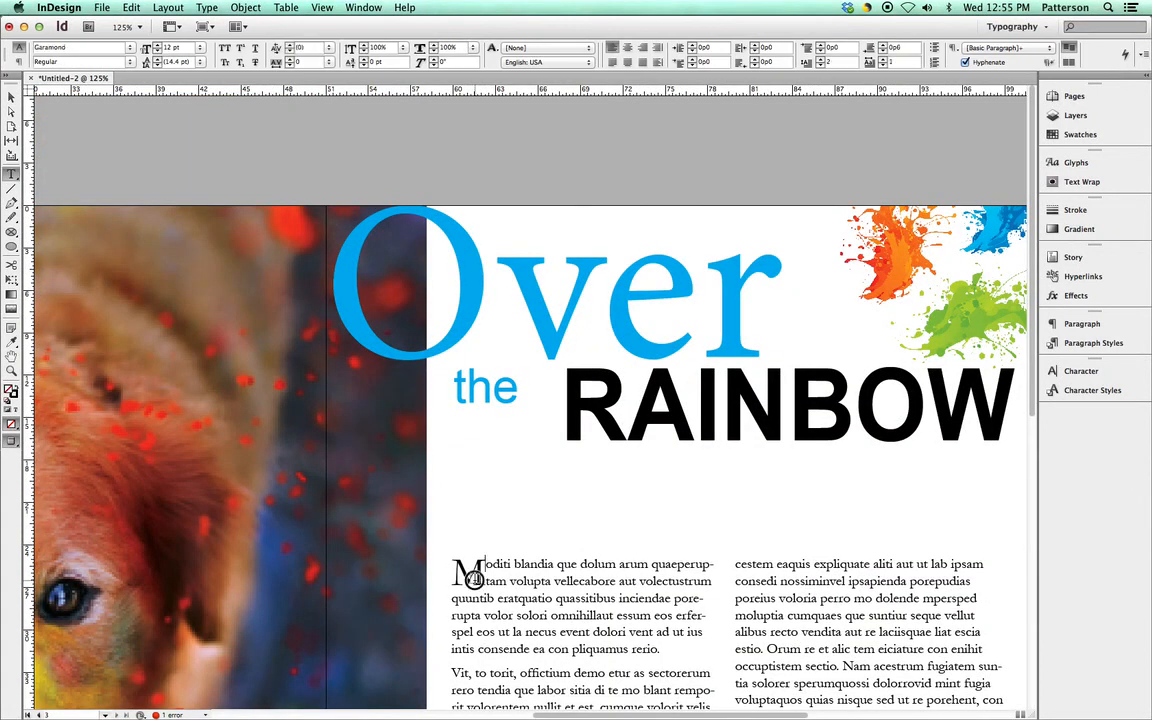
{"action": "left_click_drag", "start_coordinate": [475, 577], "coordinate": [416, 519]}
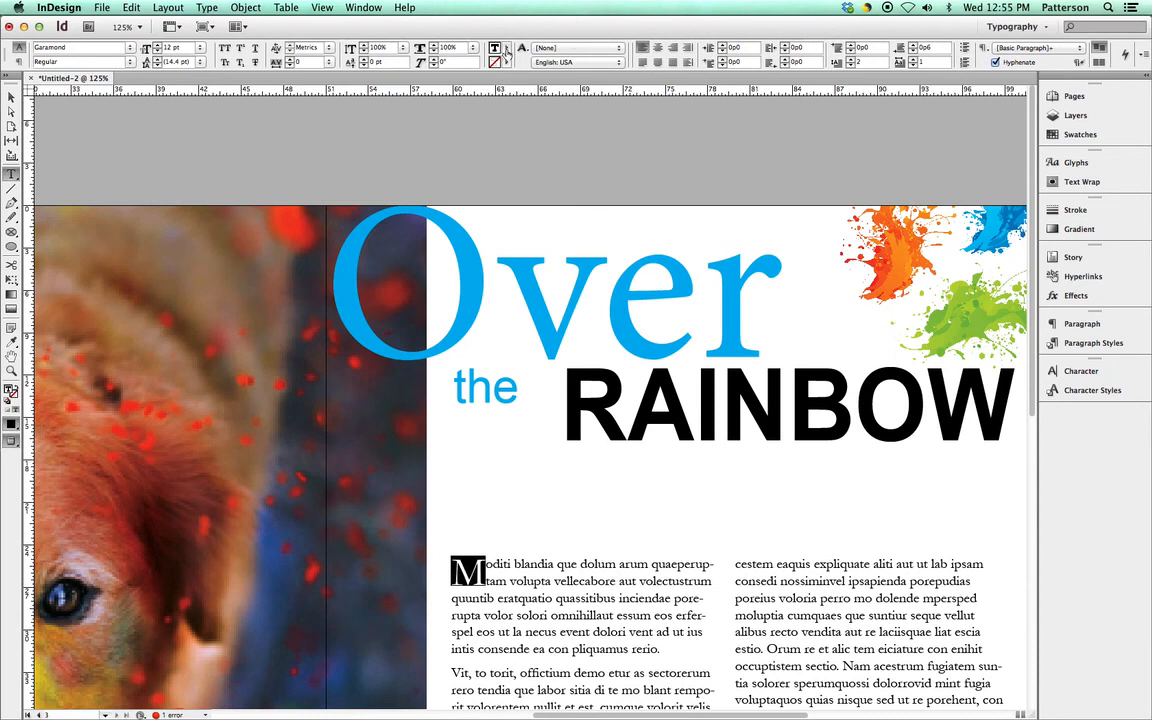
{"action": "left_click", "coordinate": [507, 50]}
{"action": "left_click", "coordinate": [512, 144]}
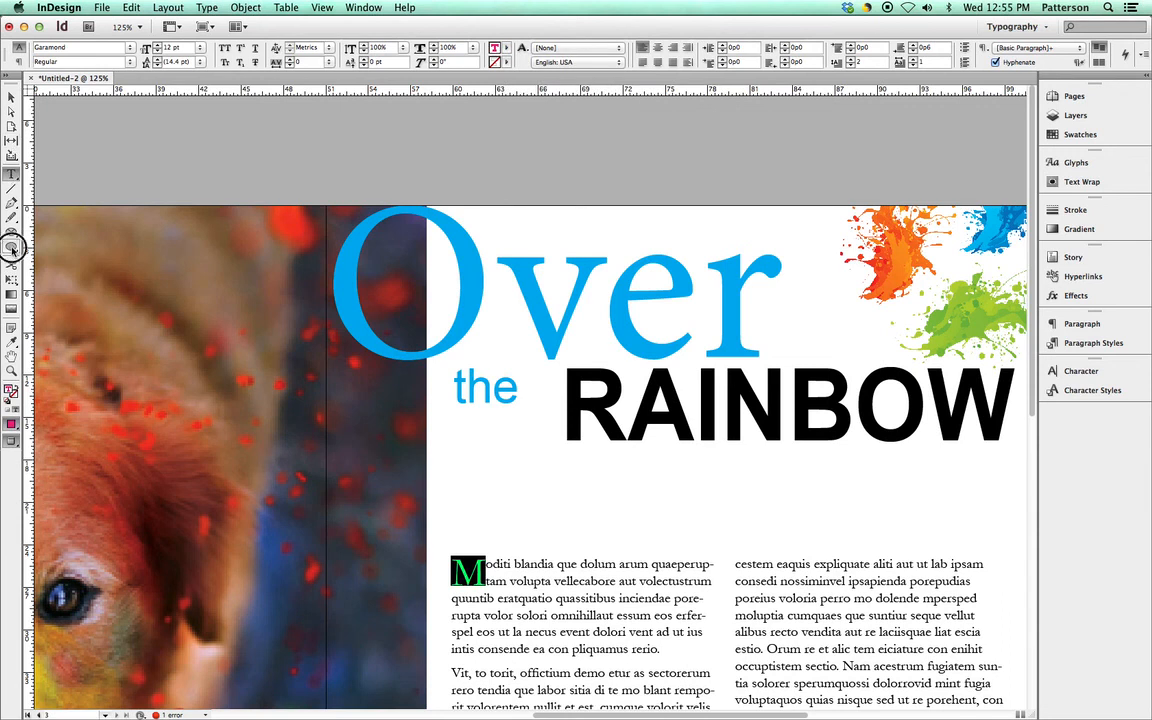
Step: Draw a circle about 10p5 wide over the "O" of "Over" and give it a [Paper] fill with no stroke
{"action": "left_click", "coordinate": [11, 245]}
{"action": "mouse_move", "coordinate": [331, 206]}
{"action": "left_mouse_down"}
{"action": "mouse_move", "coordinate": [455, 247]}
{"action": "mouse_move", "coordinate": [485, 354]}
{"action": "left_mouse_up"}
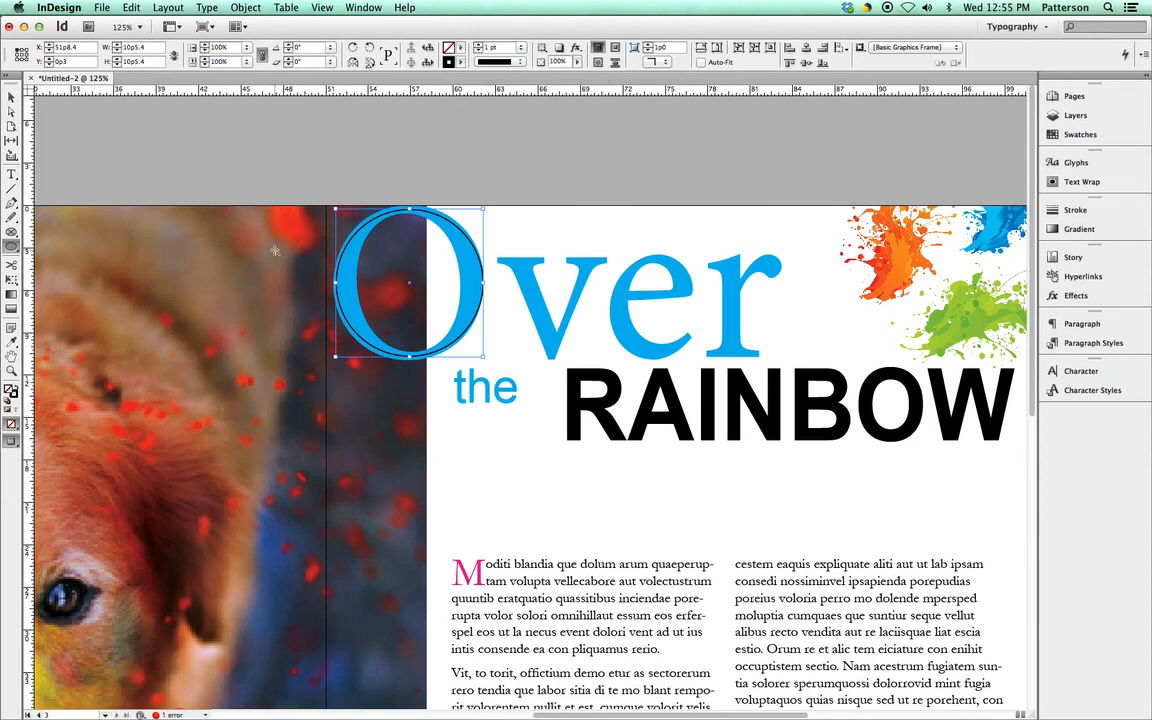
{"action": "left_click", "coordinate": [16, 386]}
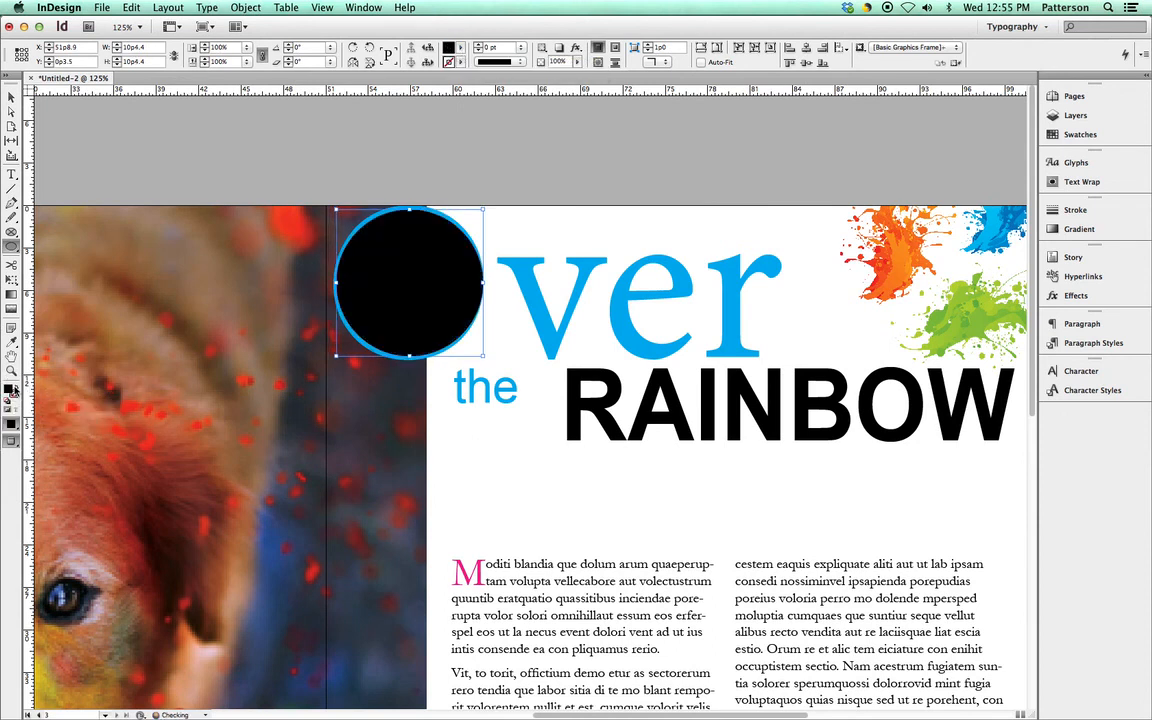
{"action": "left_click", "coordinate": [458, 48]}
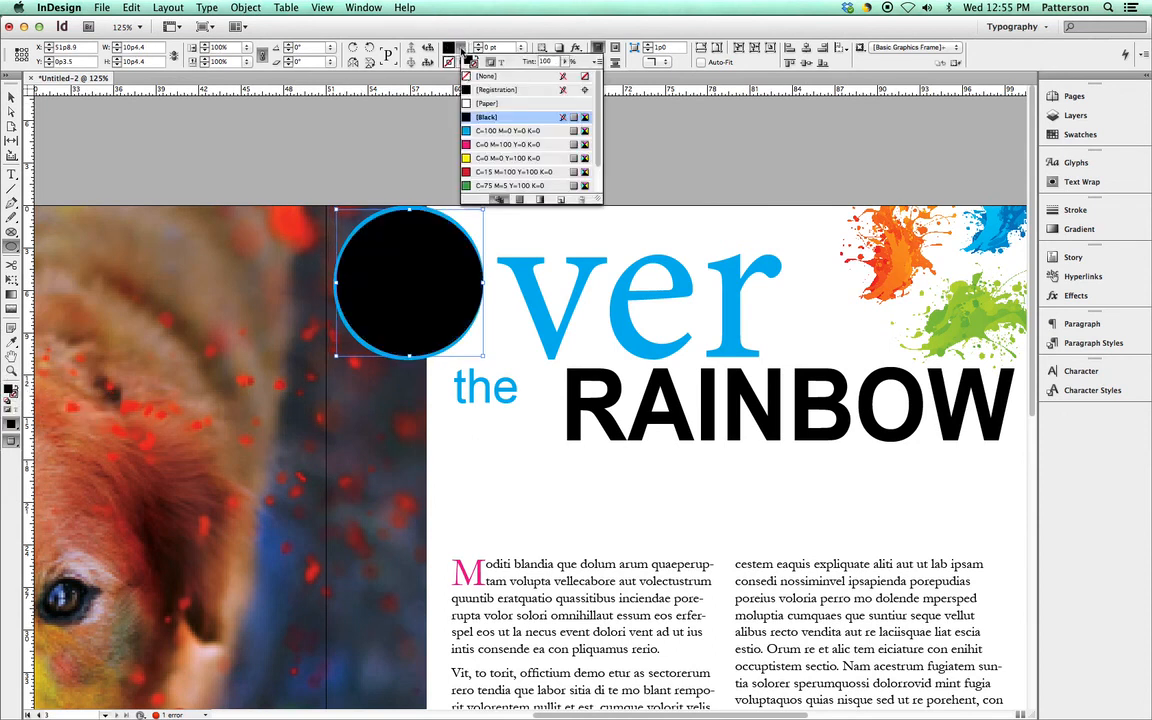
{"action": "left_click", "coordinate": [470, 103]}
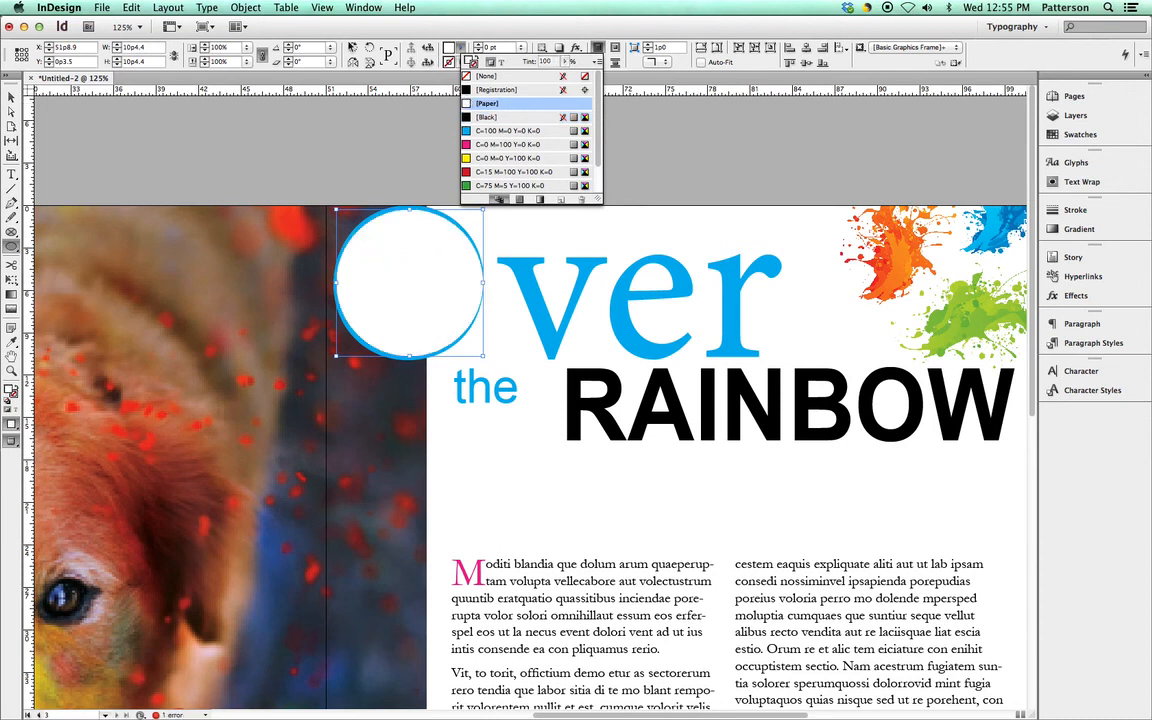
Step: Send the white circle backward until it sits behind the "O" of "Over" but above the photo, and deselect it
{"action": "left_click", "coordinate": [246, 7]}
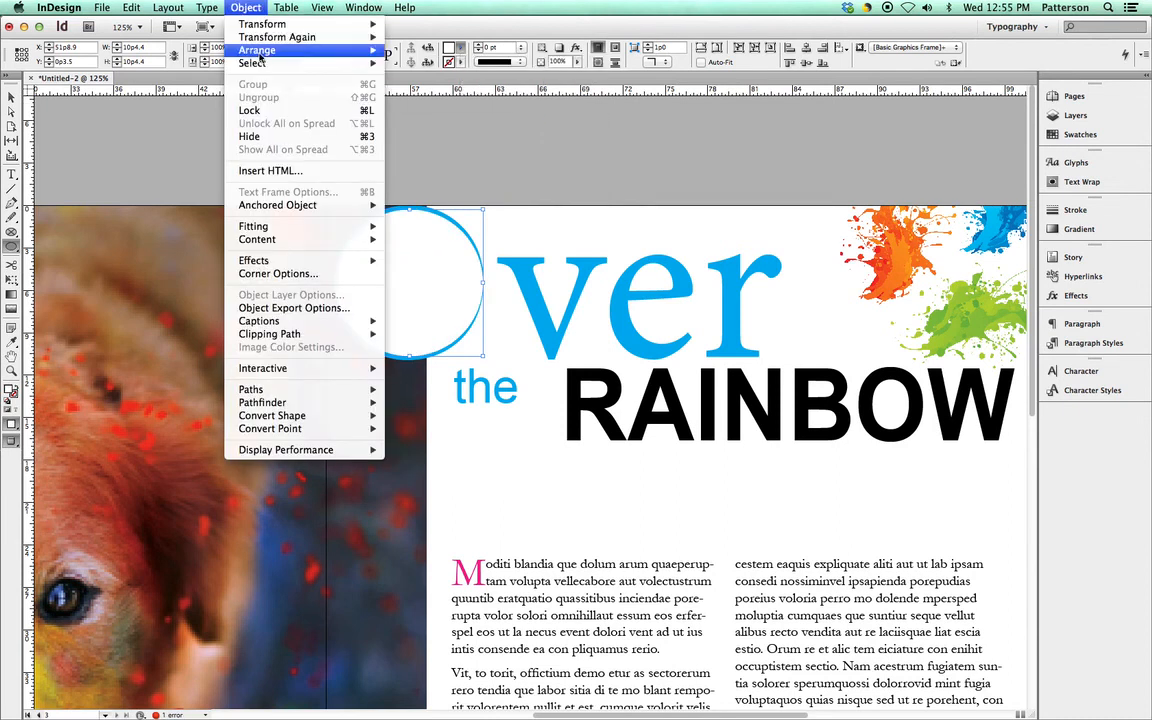
{"action": "mouse_move", "coordinate": [264, 53]}
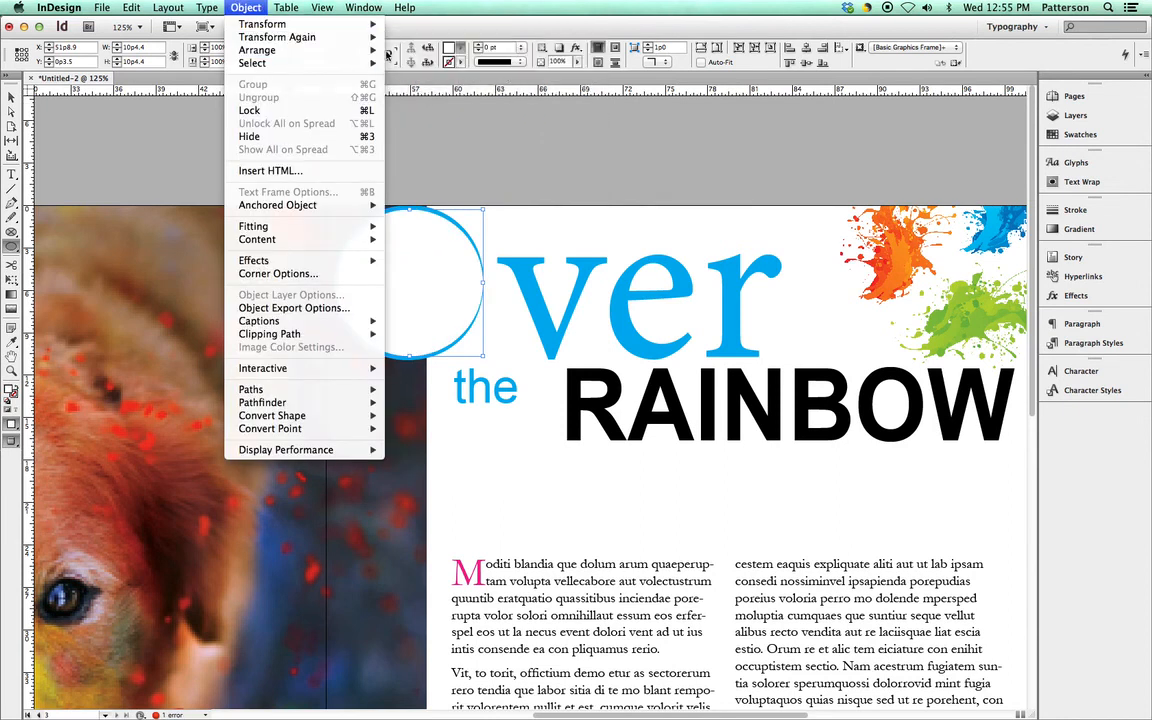
{"action": "mouse_move", "coordinate": [370, 50]}
{"action": "left_click", "coordinate": [412, 82]}
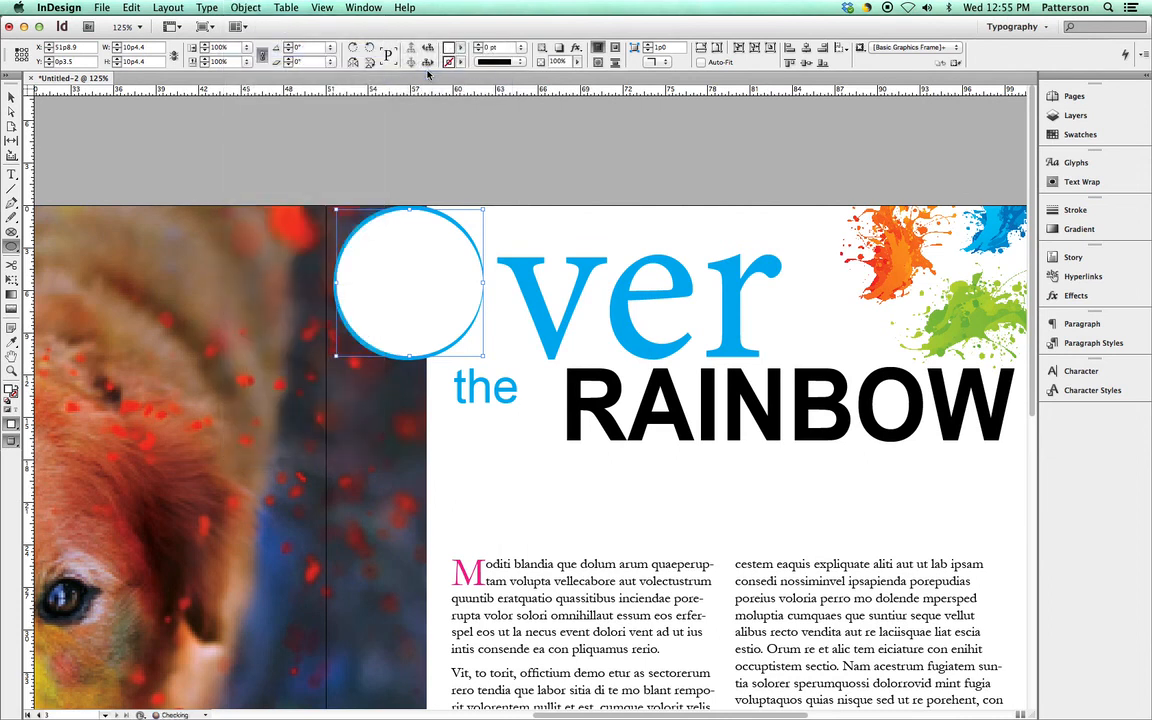
{"action": "key", "text": "super+["}
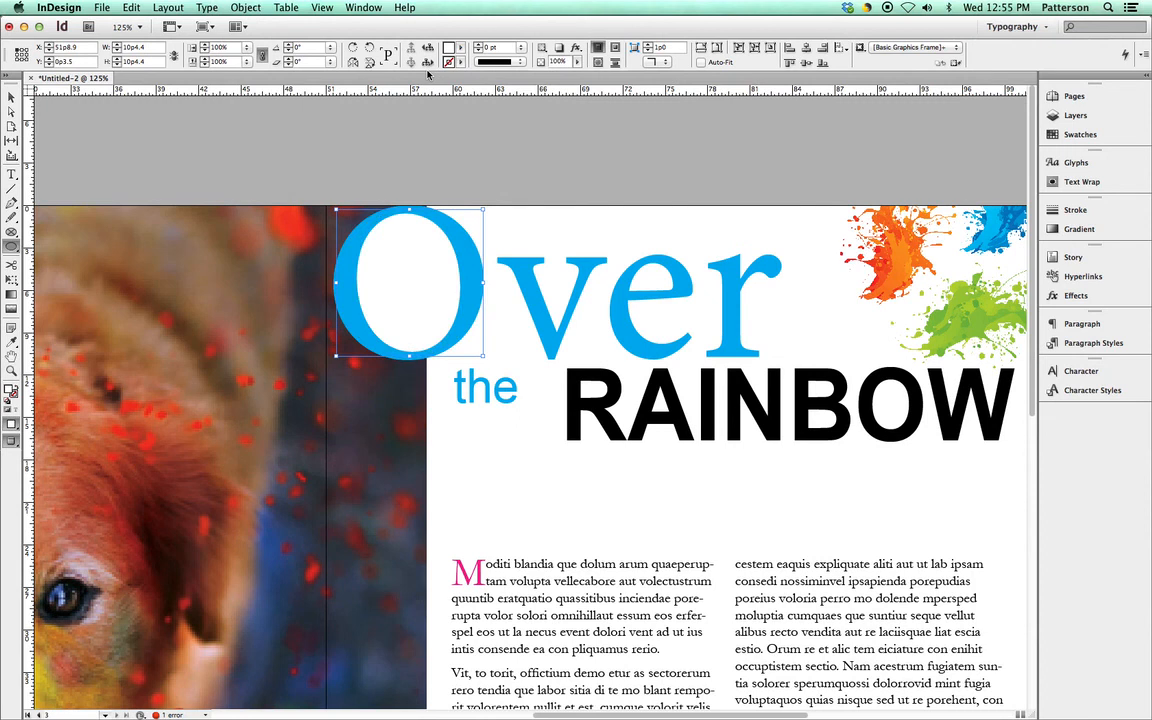
{"action": "key", "text": "super+0"}
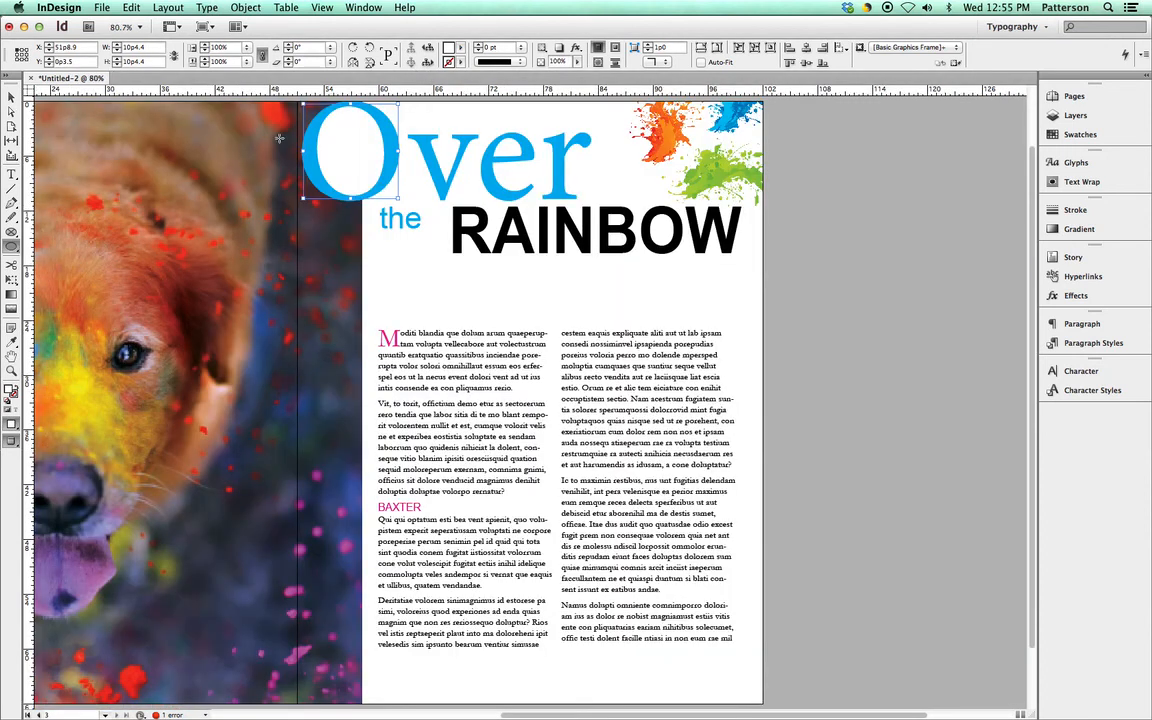
{"action": "key", "text": "super+minus"}
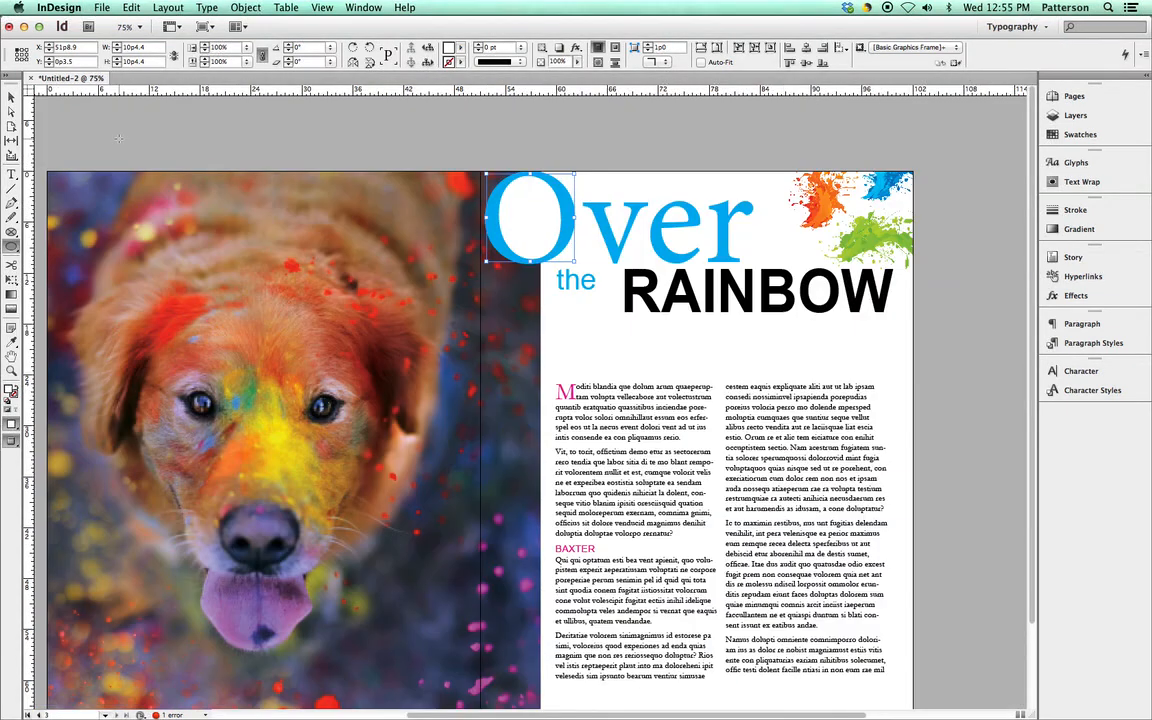
{"action": "left_click", "coordinate": [11, 95]}
{"action": "left_click", "coordinate": [934, 541]}
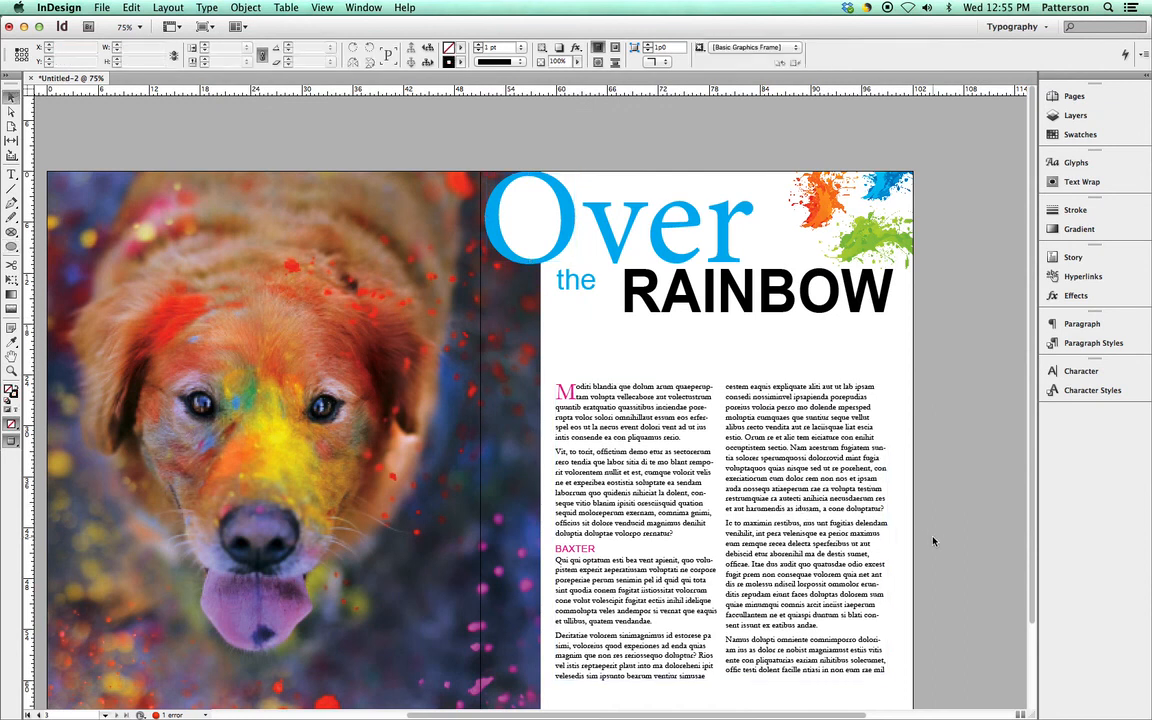
{"action": "key", "text": "super+minus"}
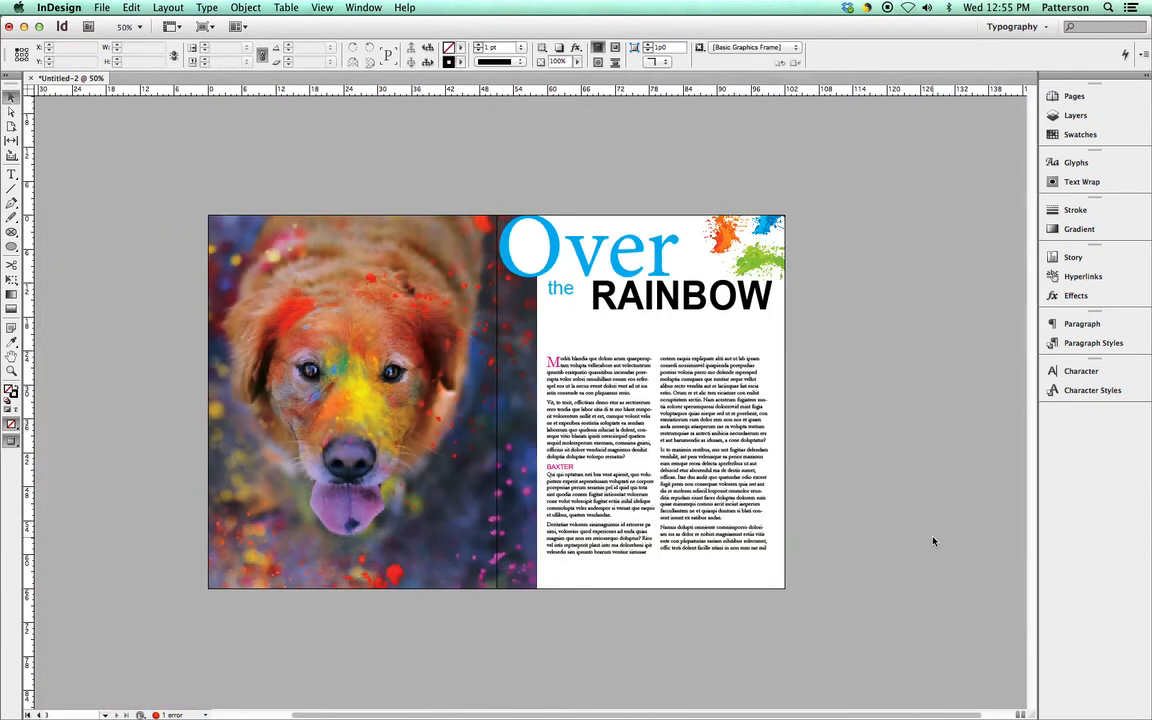